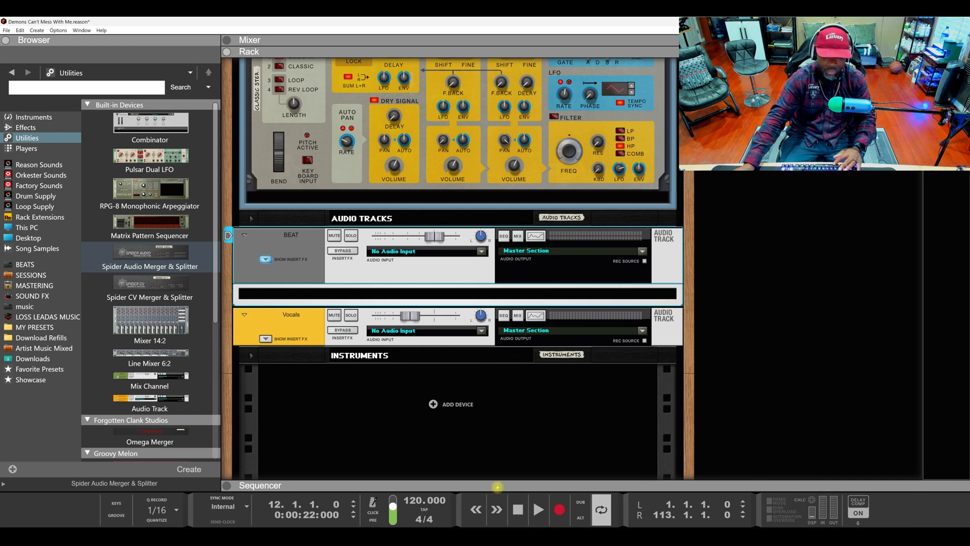
# Show the sequencer and view the Vocals track's curve in the Spectrum EQ
pyautogui.click(497, 487)
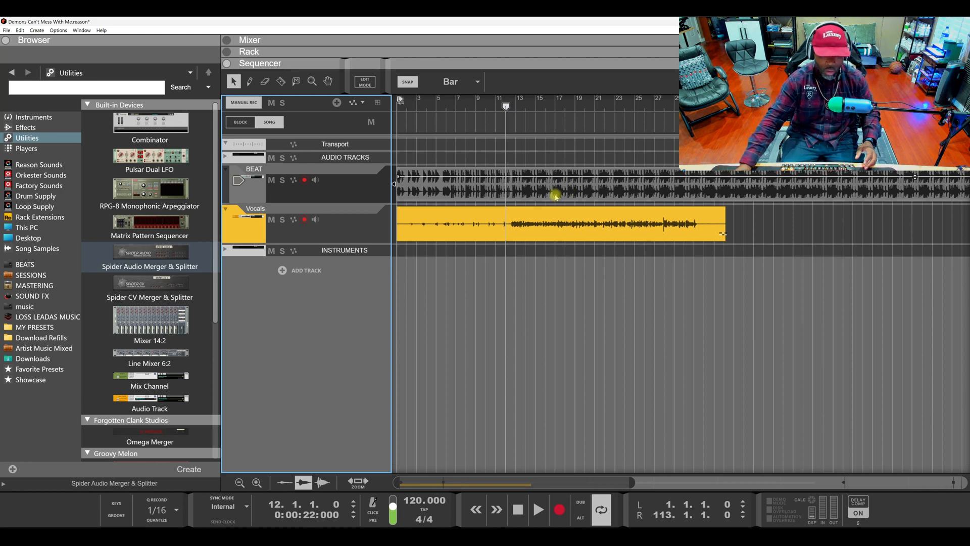
pyautogui.click(350, 230)
pyautogui.press('F2')
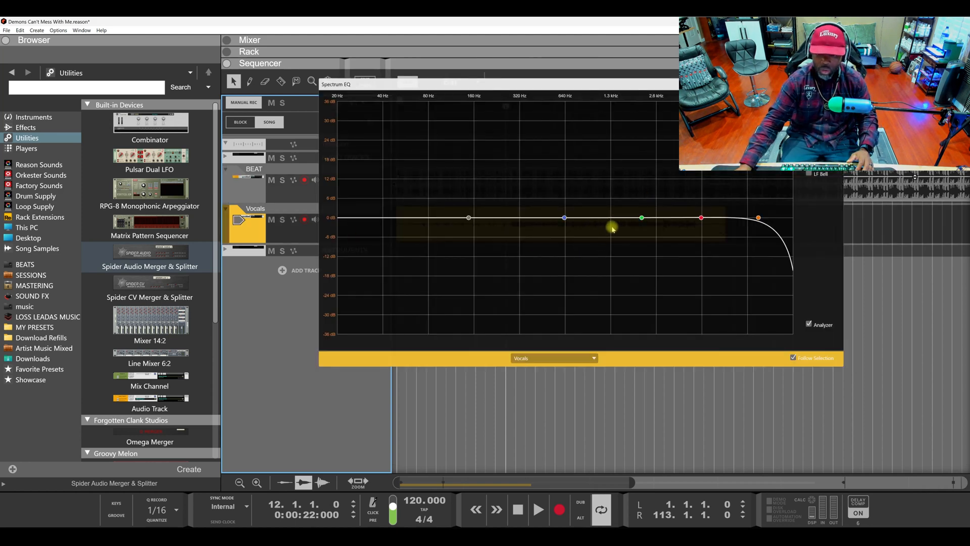
pyautogui.moveTo(641, 217); pyautogui.dragTo(617, 221)
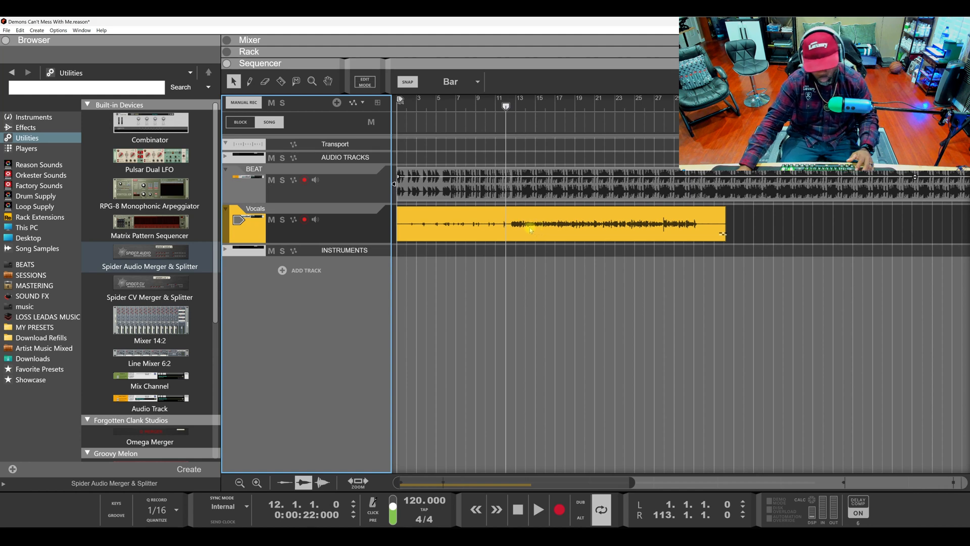
# Play the beat and vocals together from bar 12 to hear how they sit, and stop playback
pyautogui.click(507, 107)
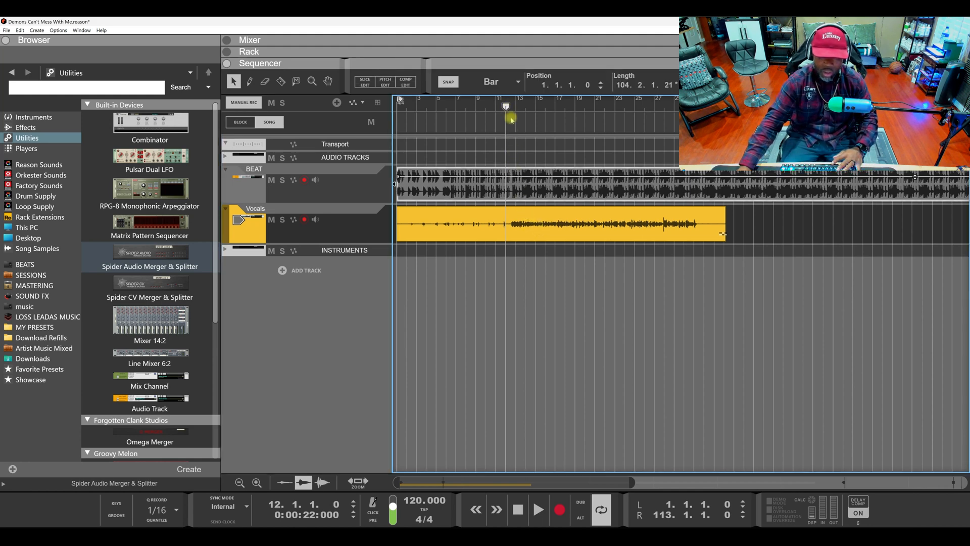
pyautogui.press('space')
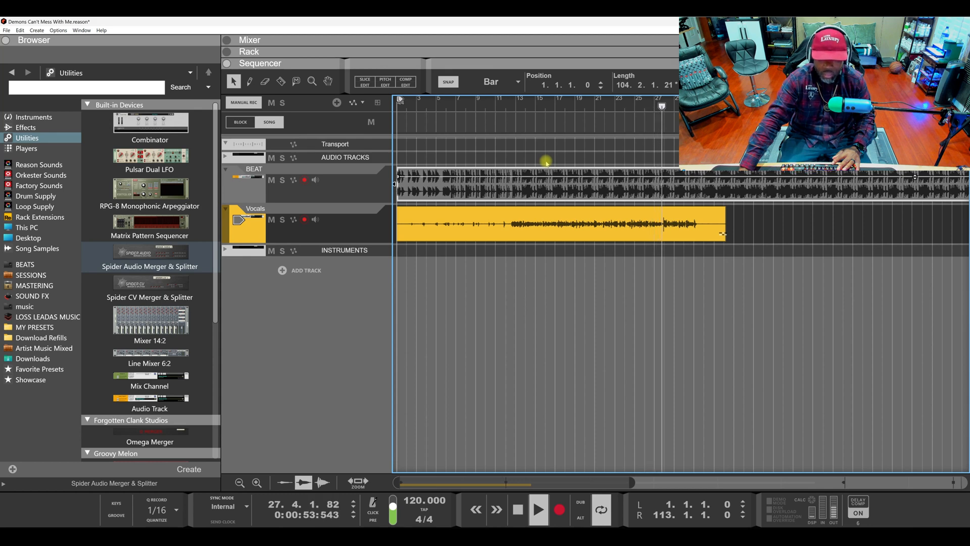
pyautogui.press('space')
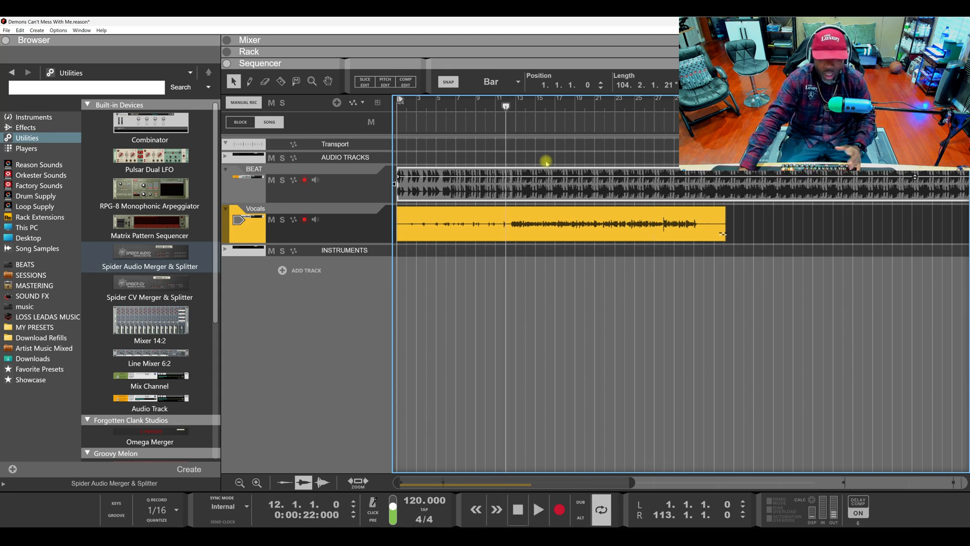
# Add a Spider Audio Merger & Splitter to the BEAT track's insert effects, with the rack turned to its back
pyautogui.click(302, 51)
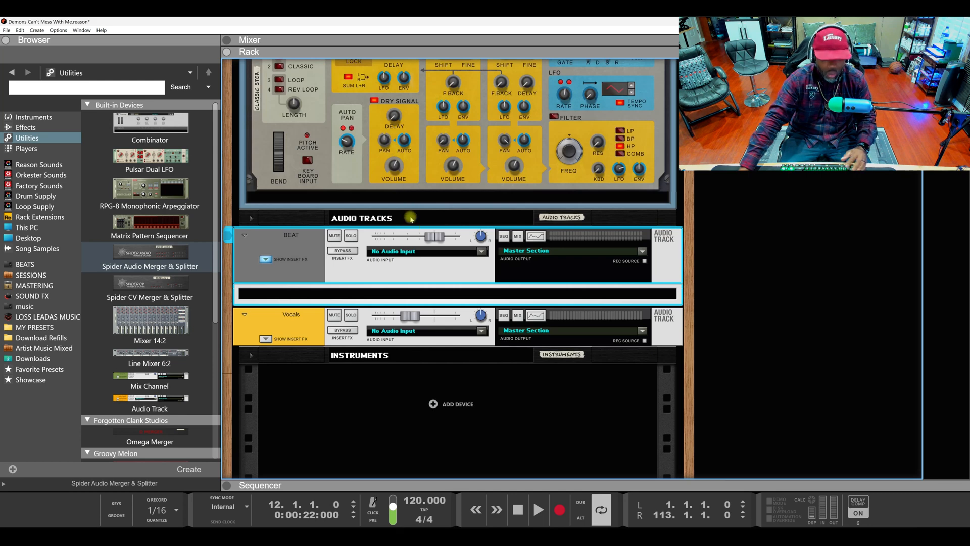
pyautogui.press('Tab')
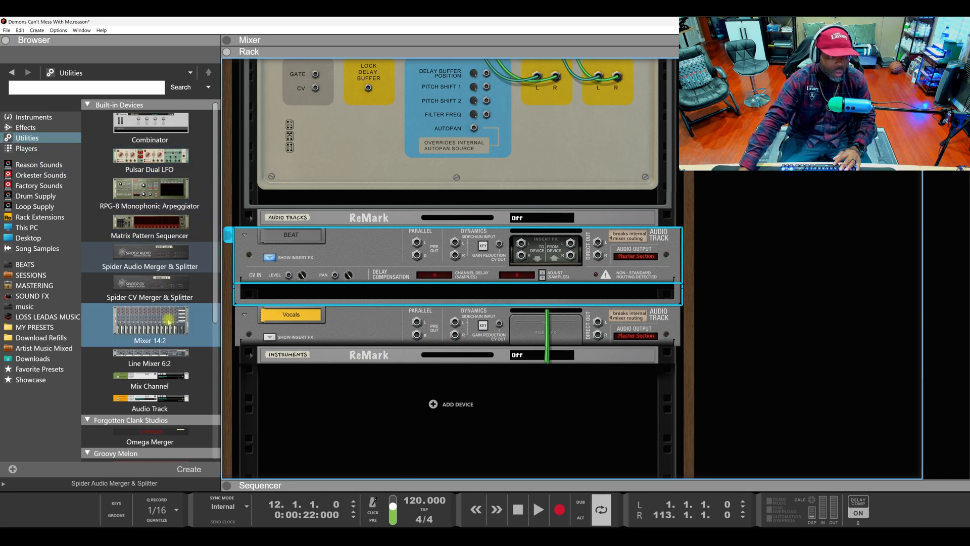
pyautogui.click(137, 256)
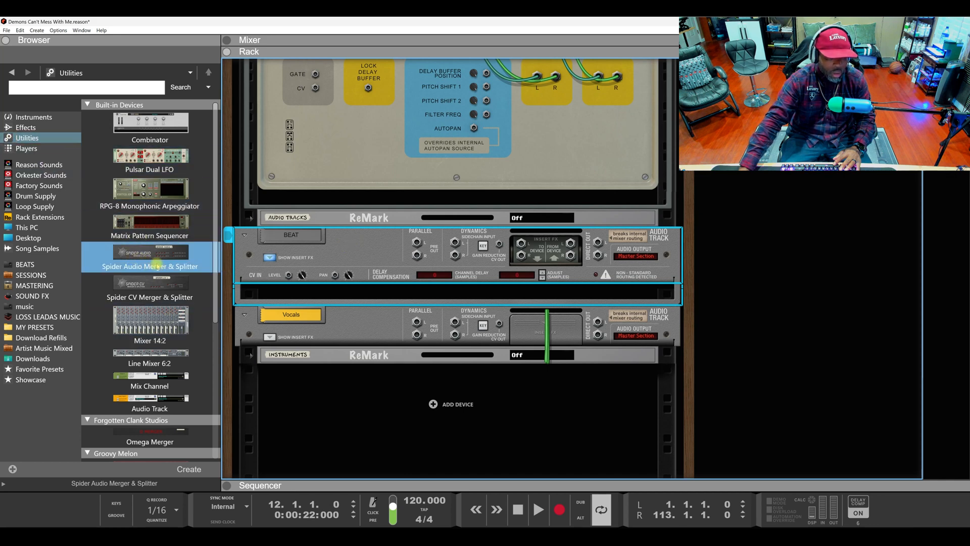
pyautogui.moveTo(135, 253); pyautogui.dragTo(457, 290)
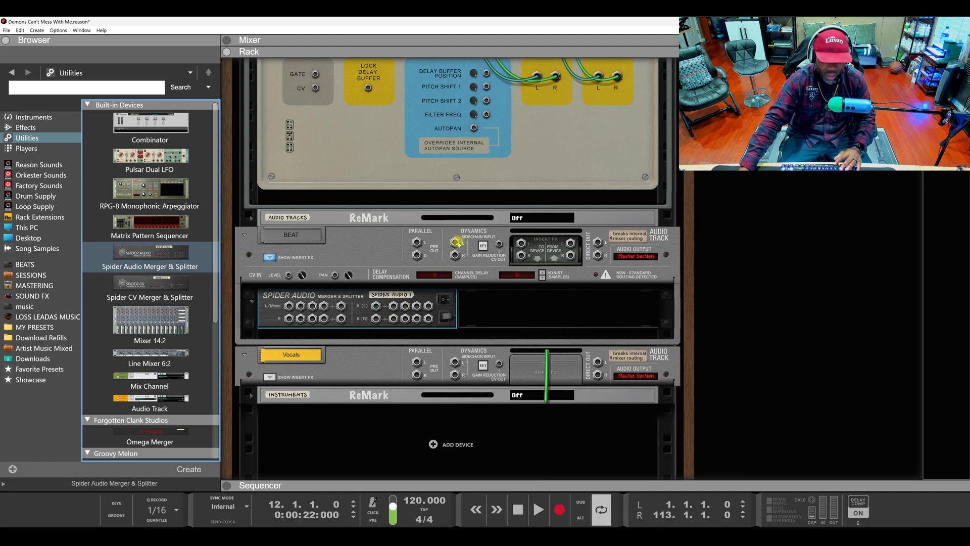
# Cable the Vocals parallel outputs into the Spider Audio merger inputs and its merged output into BEAT's dynamics sidechain inputs
pyautogui.moveTo(456, 243); pyautogui.dragTo(342, 318)
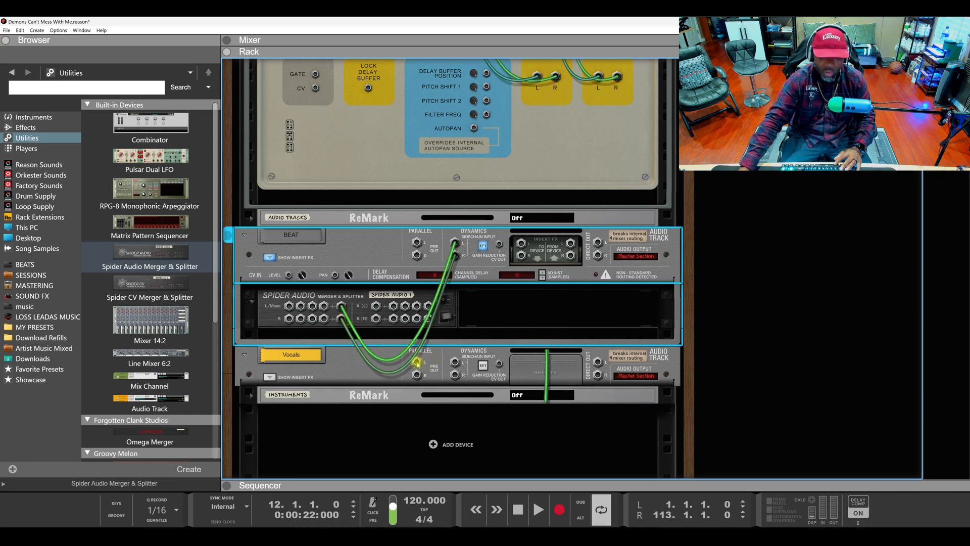
pyautogui.moveTo(417, 362); pyautogui.dragTo(289, 306)
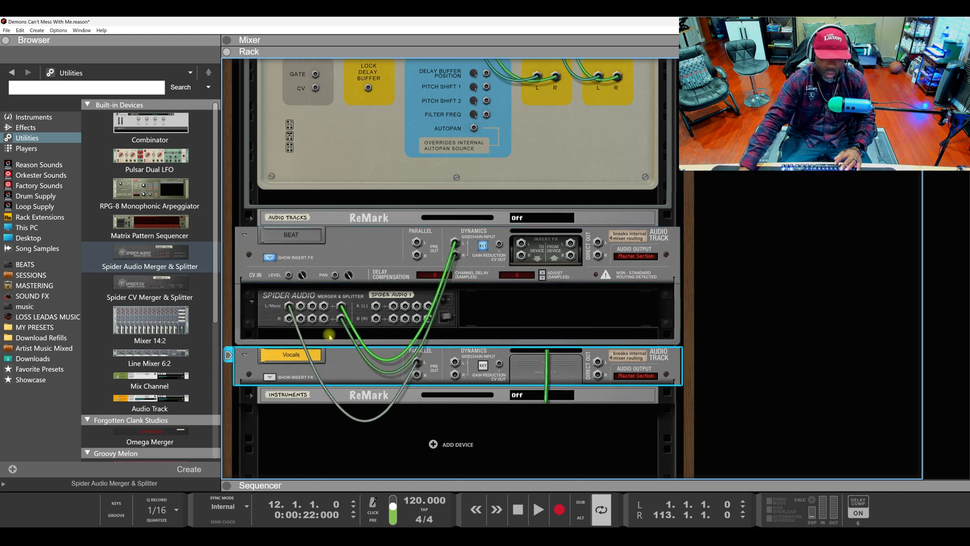
pyautogui.moveTo(417, 374); pyautogui.dragTo(289, 319)
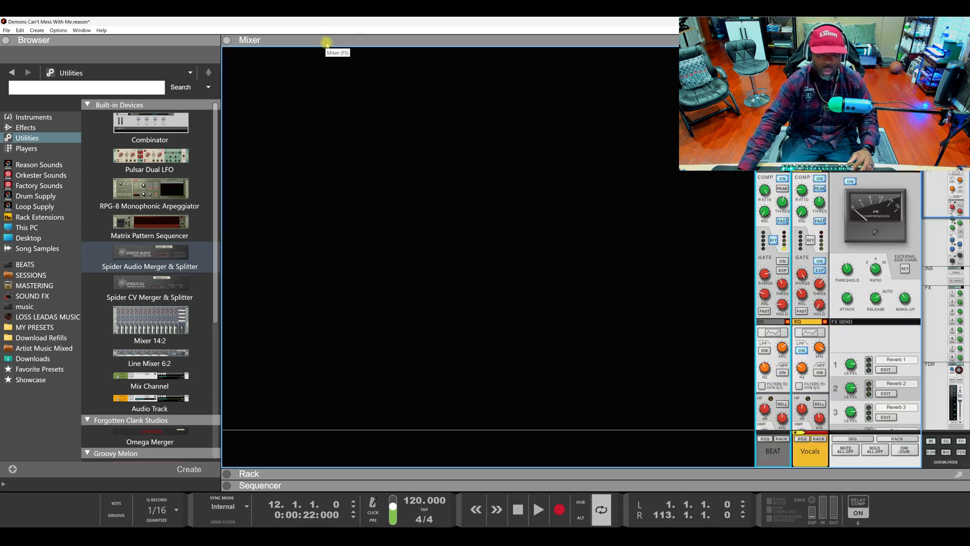
# Create two mix channels in the mixer
pyautogui.click(325, 40)
pyautogui.rightClick(649, 269)
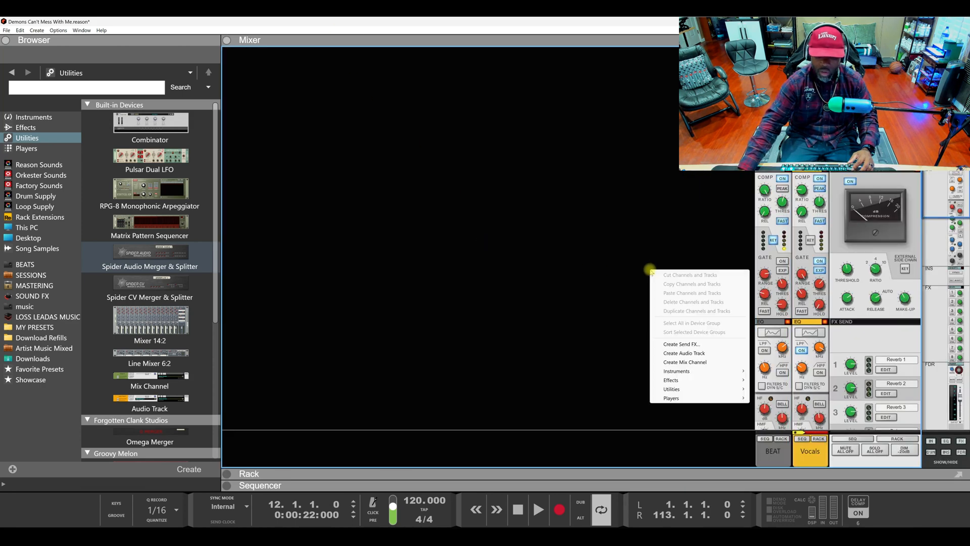
pyautogui.click(600, 302)
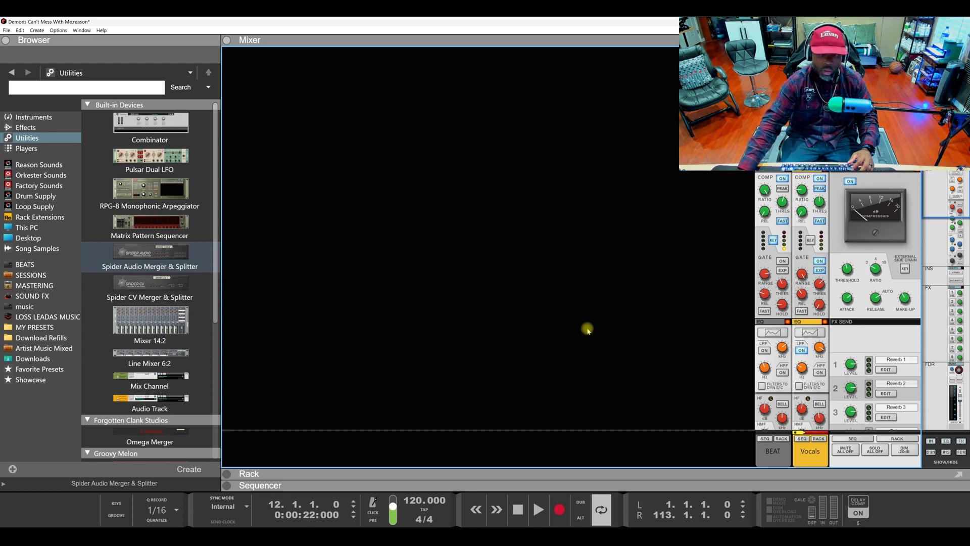
pyautogui.rightClick(600, 329)
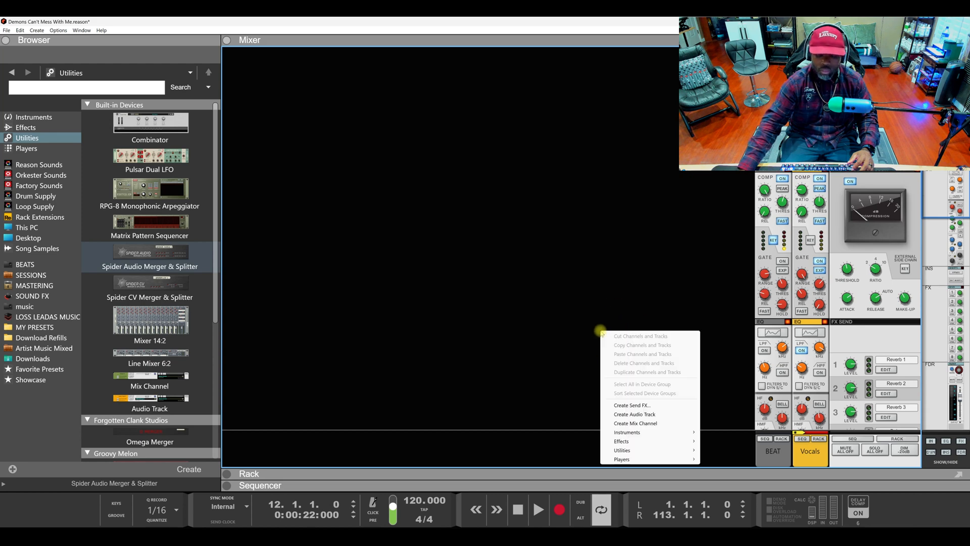
pyautogui.click(640, 423)
pyautogui.rightClick(615, 325)
pyautogui.click(648, 417)
# Route the Vocals channel and the two mix channels to a new output bus
pyautogui.click(808, 457)
pyautogui.rightClick(808, 458)
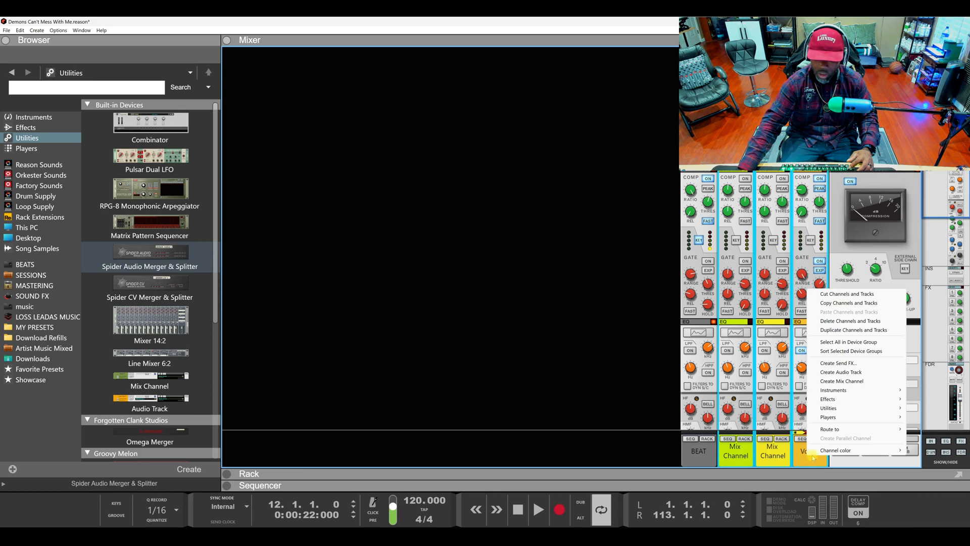
pyautogui.moveTo(855, 430)
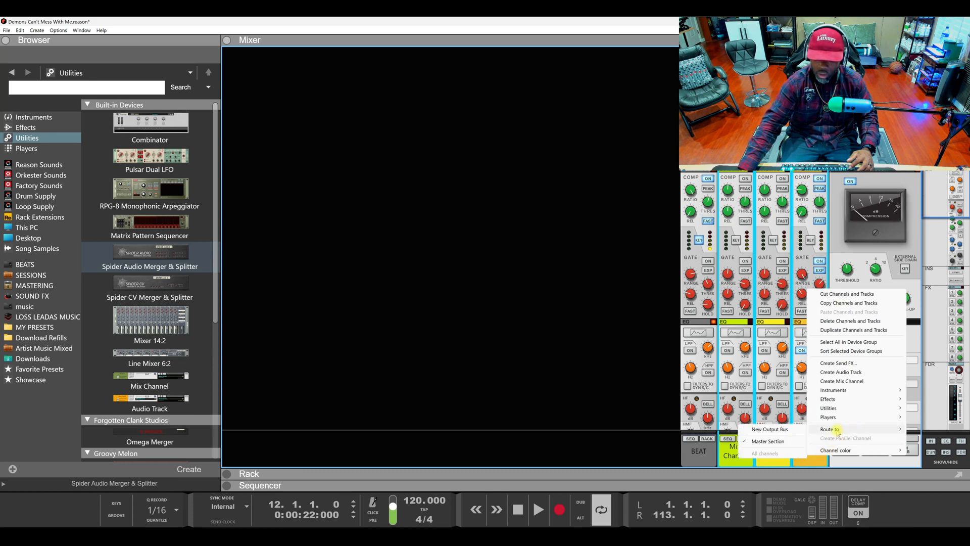
pyautogui.click(796, 430)
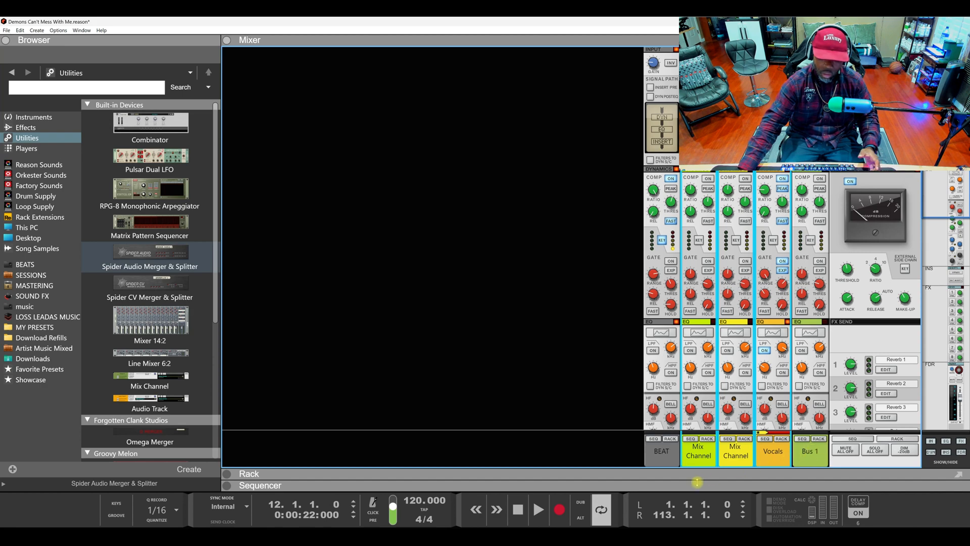
# Find Bus 1 on the back of the rack and expand its insert effects section
pyautogui.click(674, 475)
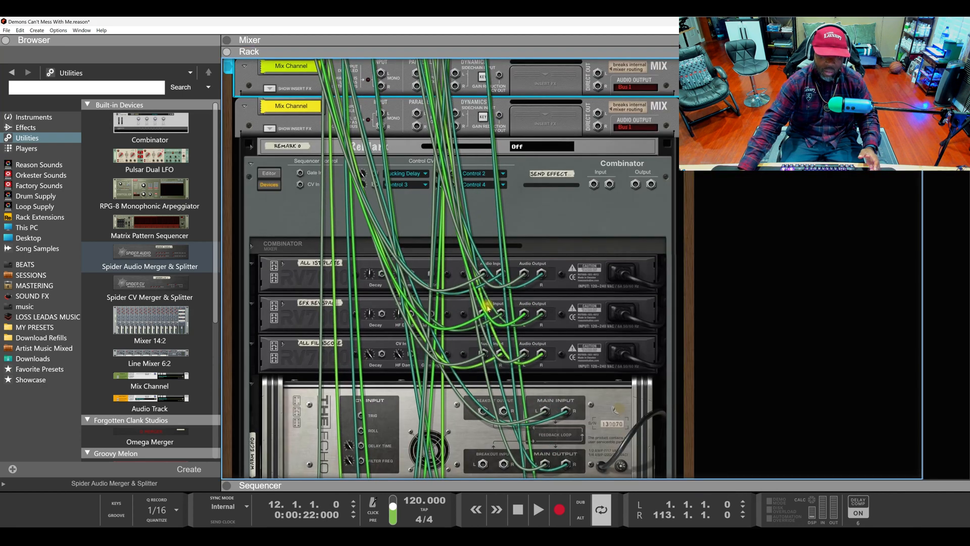
pyautogui.scroll(3, 471, 307)
pyautogui.scroll(4, 471, 307)
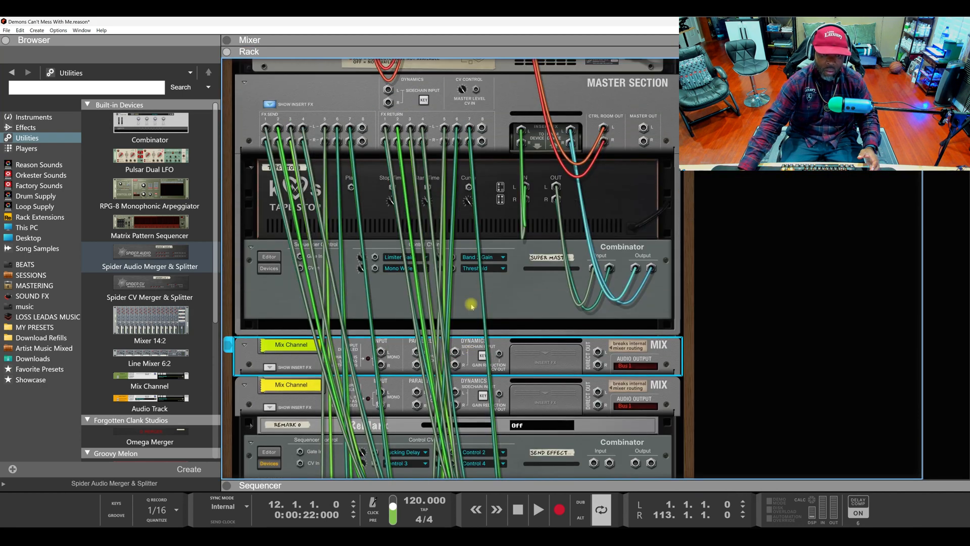
pyautogui.scroll(2, 471, 306)
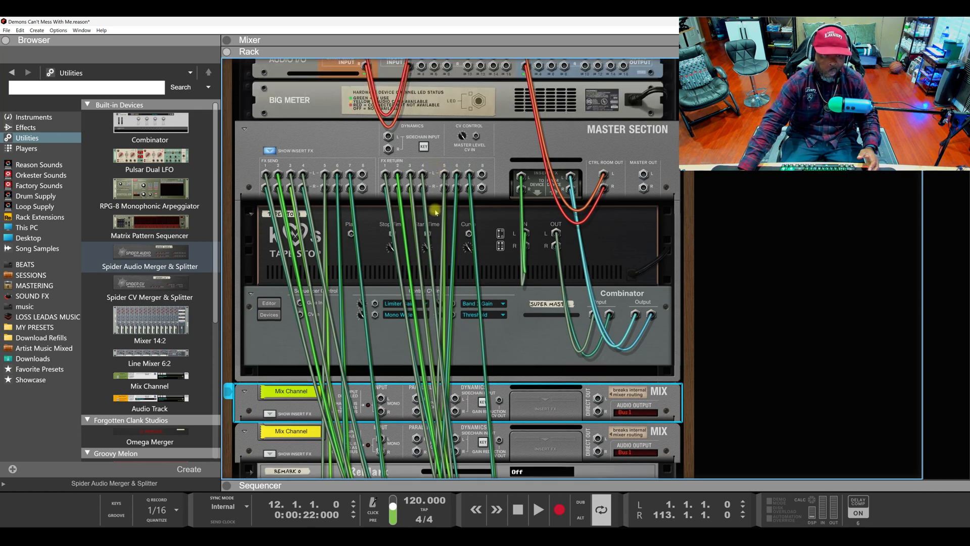
pyautogui.scroll(-4, 437, 216)
pyautogui.scroll(-11, 438, 217)
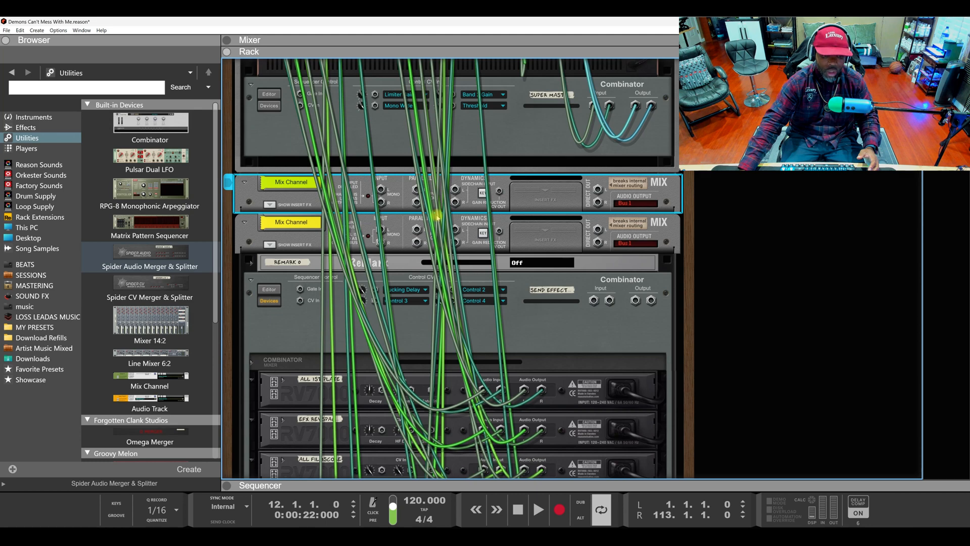
pyautogui.scroll(-15, 437, 217)
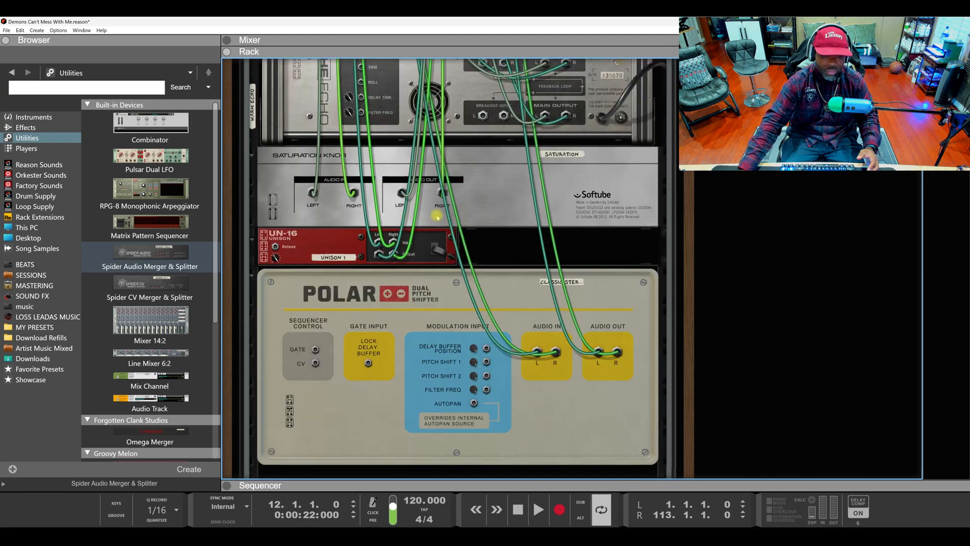
pyautogui.scroll(-3, 437, 217)
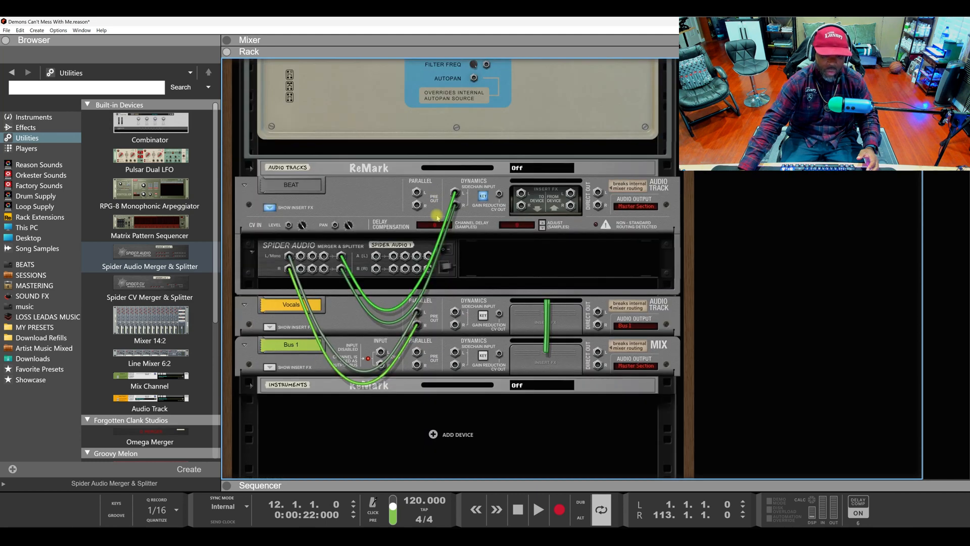
pyautogui.click(271, 367)
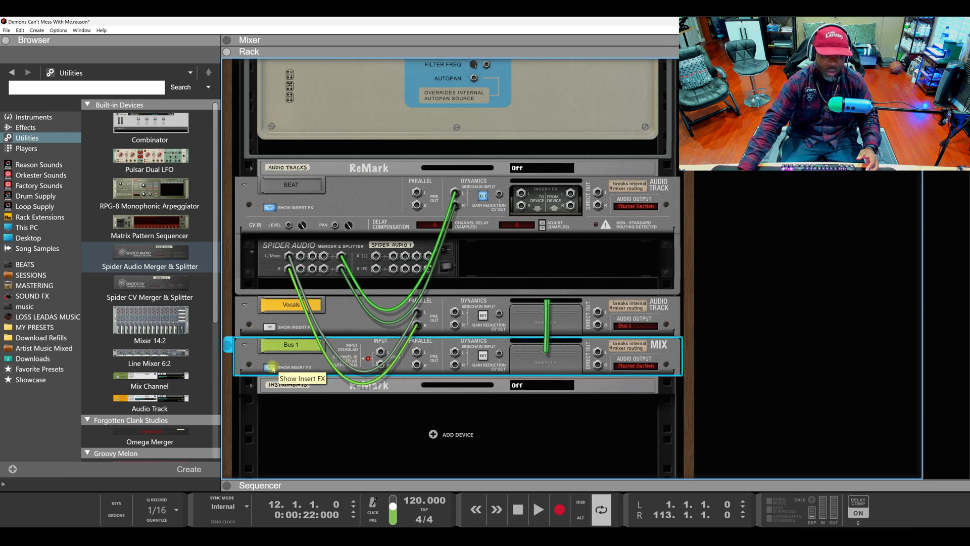
pyautogui.click(271, 367)
# Recable Spider Audio so Bus 1's parallel outputs replace Vocals at its inputs, with its merged output feeding BEAT's sidechain
pyautogui.moveTo(289, 257); pyautogui.dragTo(316, 309)
pyautogui.moveTo(342, 257); pyautogui.dragTo(345, 269)
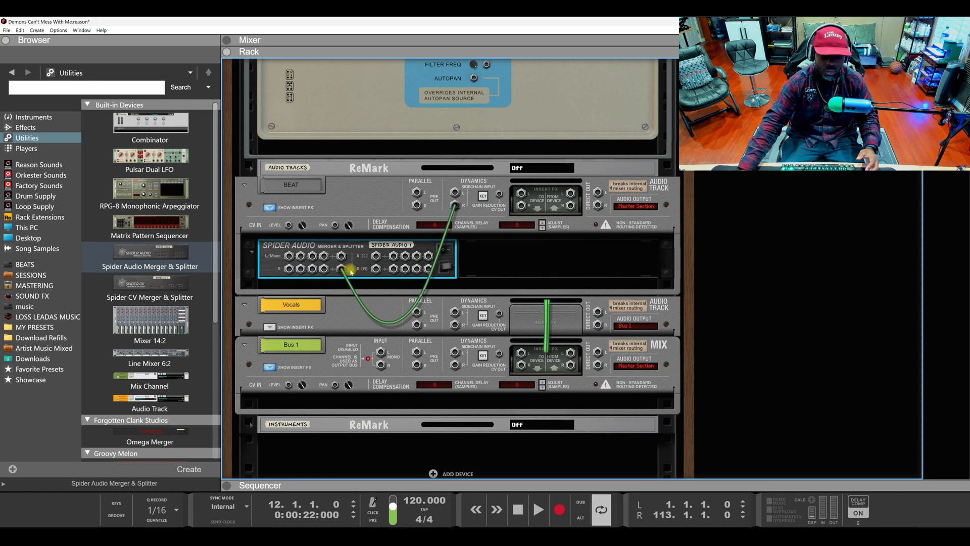
pyautogui.moveTo(342, 269)
pyautogui.mouseDown()
pyautogui.moveTo(392, 298)
pyautogui.moveTo(444, 216)
pyautogui.moveTo(422, 253)
pyautogui.moveTo(341, 257)
pyautogui.mouseUp()
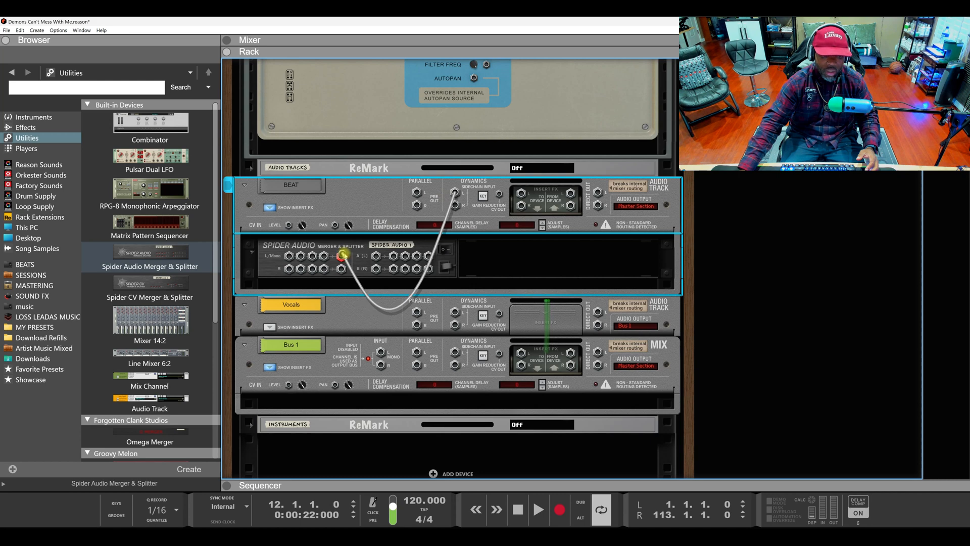
pyautogui.moveTo(455, 206); pyautogui.dragTo(341, 269)
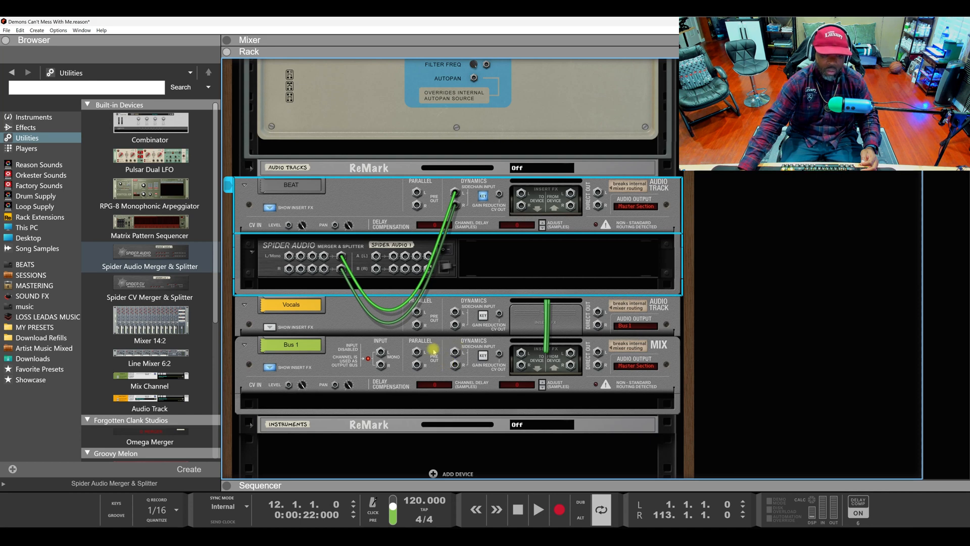
pyautogui.moveTo(416, 352); pyautogui.dragTo(289, 256)
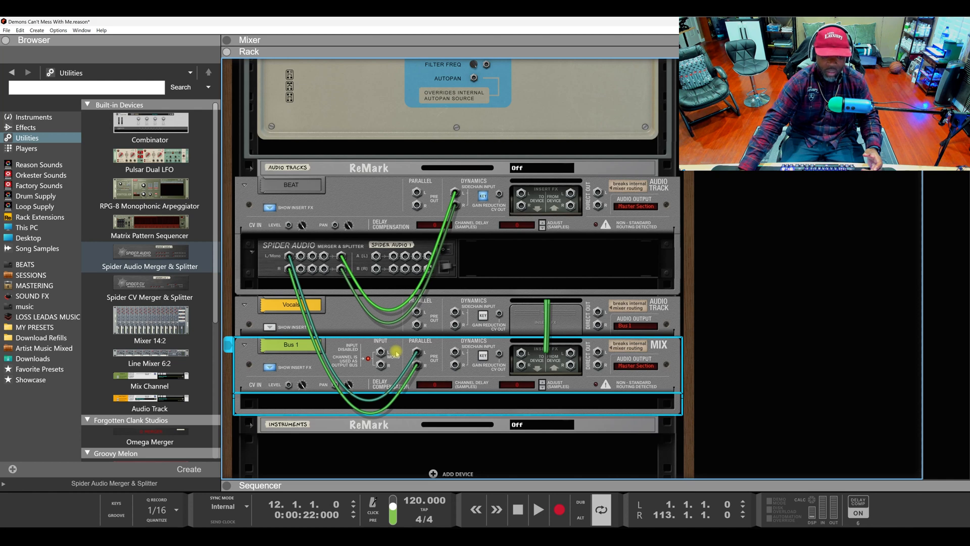
# Undo the Bus 1 cabling and the routing to the new output bus
pyautogui.moveTo(290, 257); pyautogui.dragTo(292, 283)
pyautogui.hotkey('ctrl', 'z')
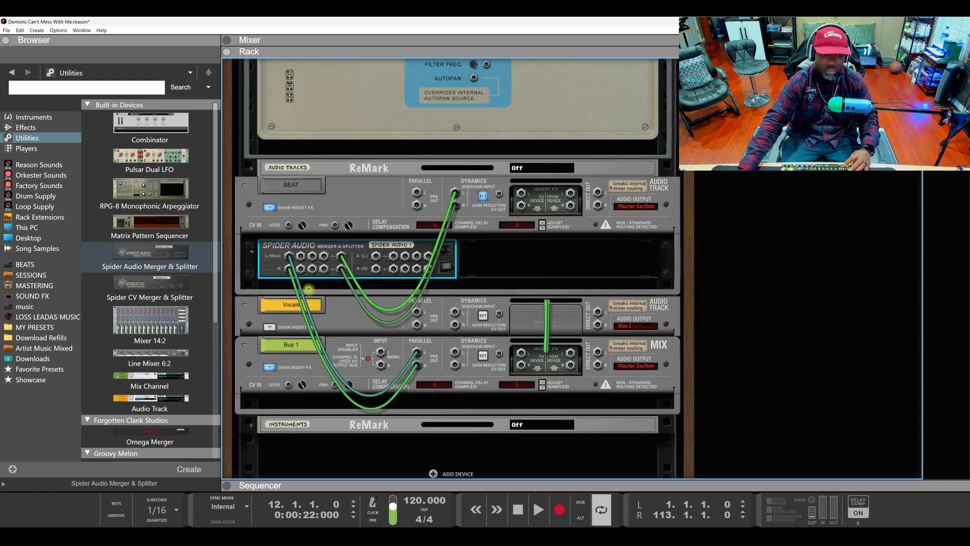
pyautogui.hotkey('ctrl', 'z')
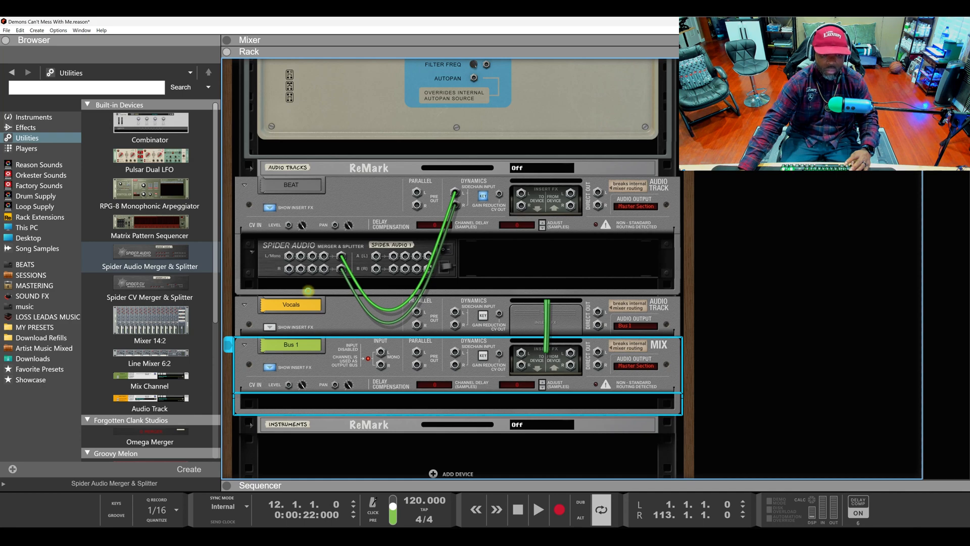
pyautogui.hotkey('ctrl', 'z')
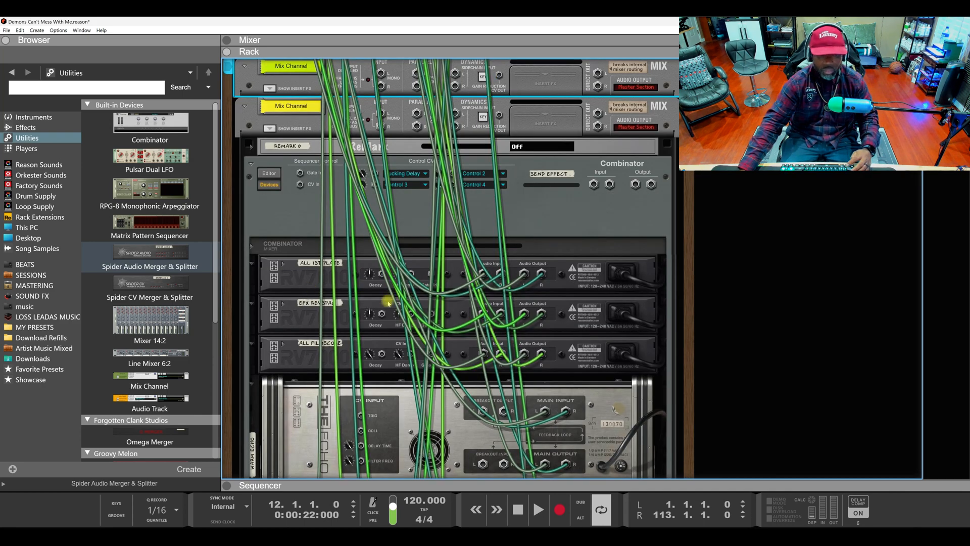
# Go back to the BEAT and Vocals tracks in the rack and turn the rack to its front
pyautogui.scroll(-10, 387, 303)
pyautogui.scroll(-5, 387, 302)
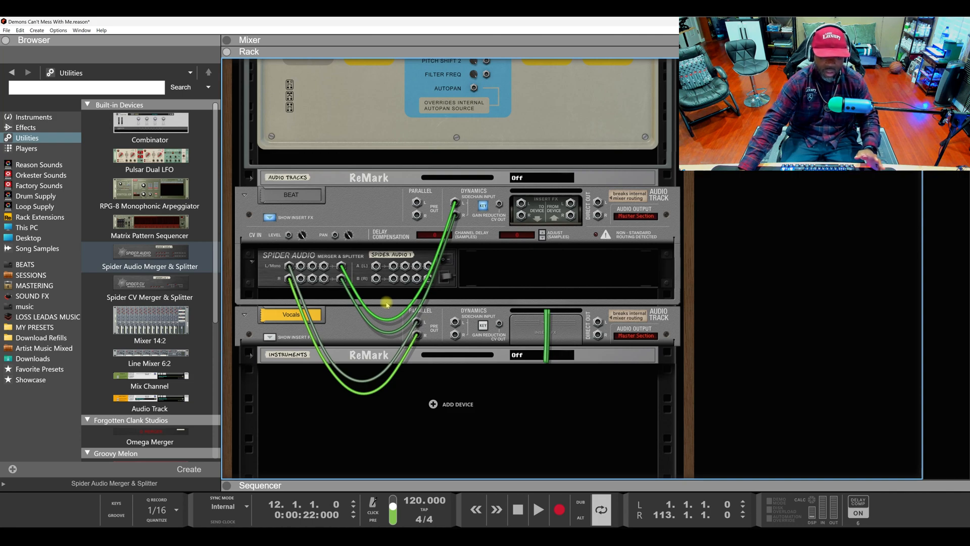
pyautogui.press('Tab')
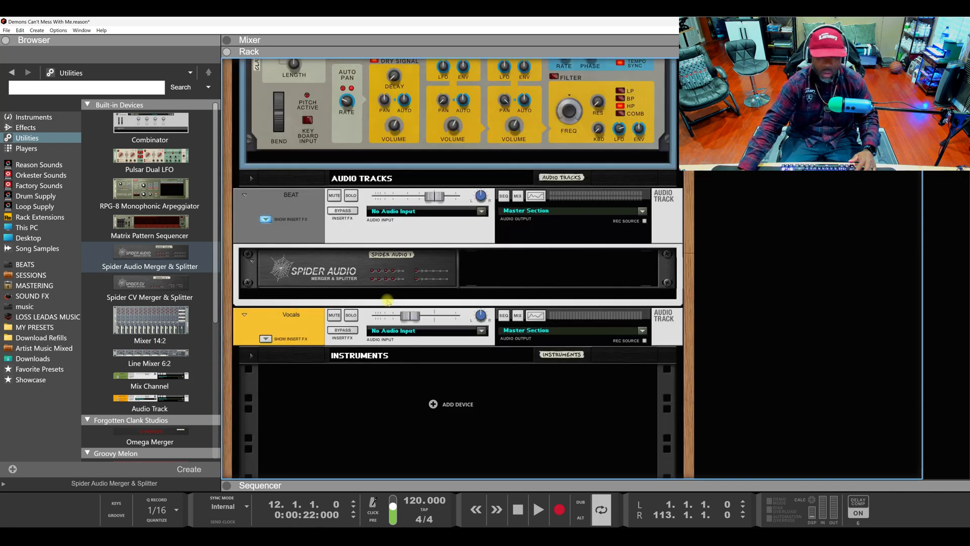
# Show the mixer above the back of the rack, enlarge its area slightly and play the song briefly
pyautogui.press('Tab')
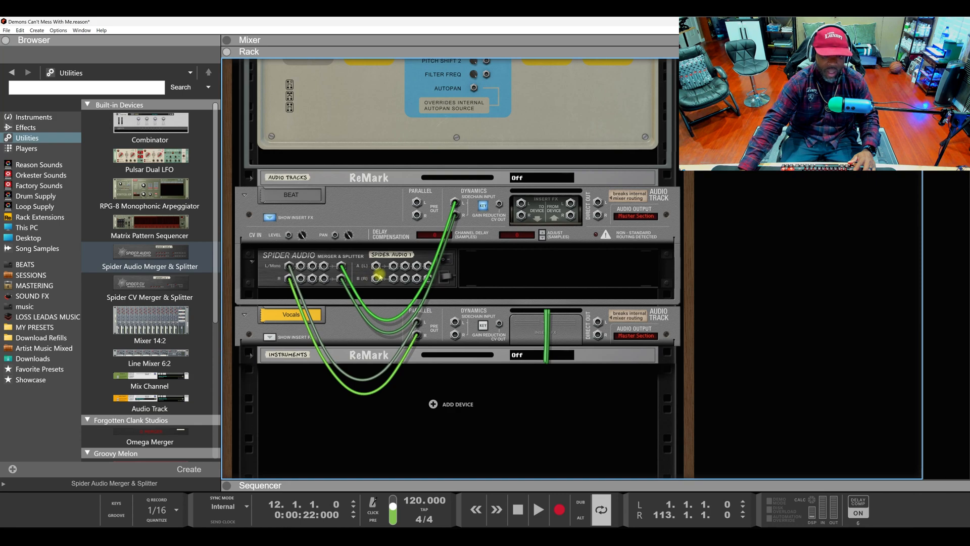
pyautogui.press('Tab')
pyautogui.moveTo(369, 53); pyautogui.dragTo(385, 228)
pyautogui.press('Tab')
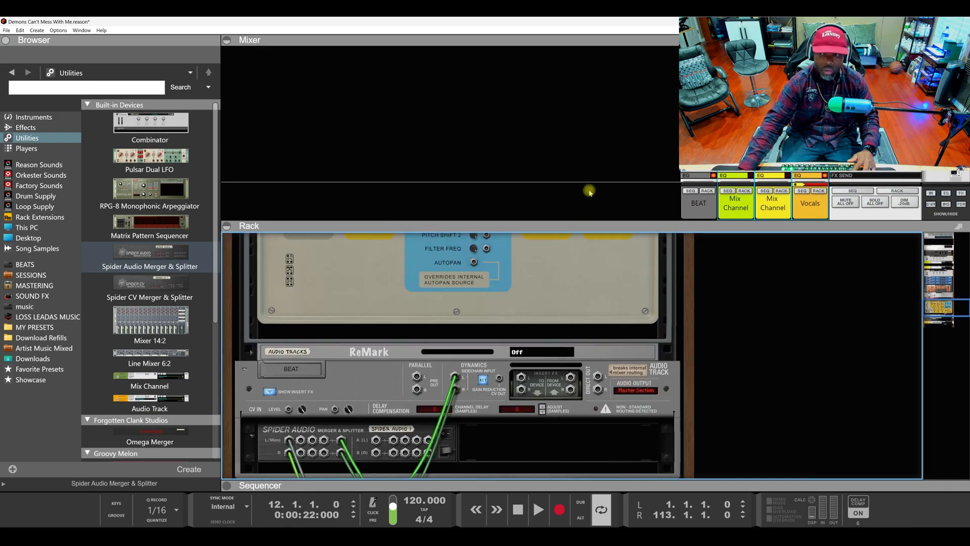
pyautogui.moveTo(603, 226); pyautogui.dragTo(599, 246)
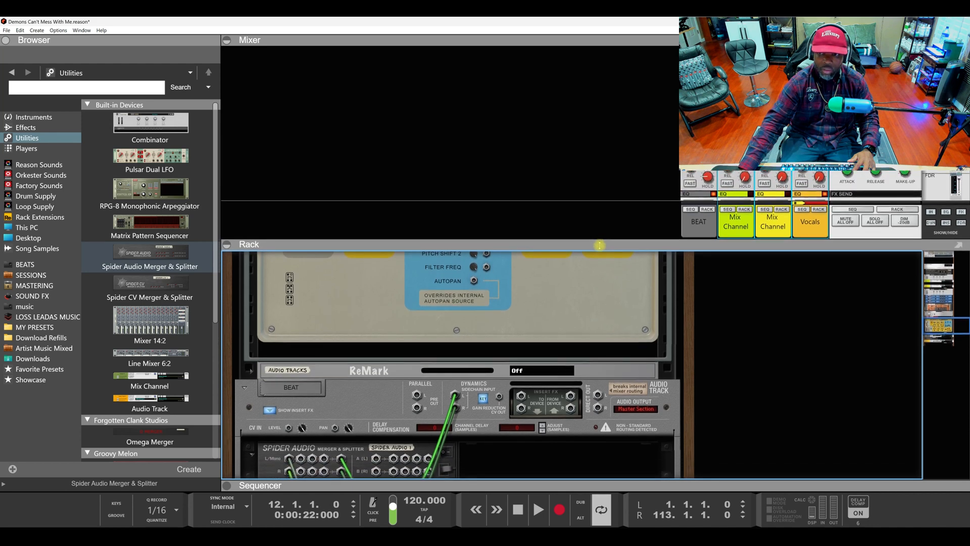
pyautogui.press('space')
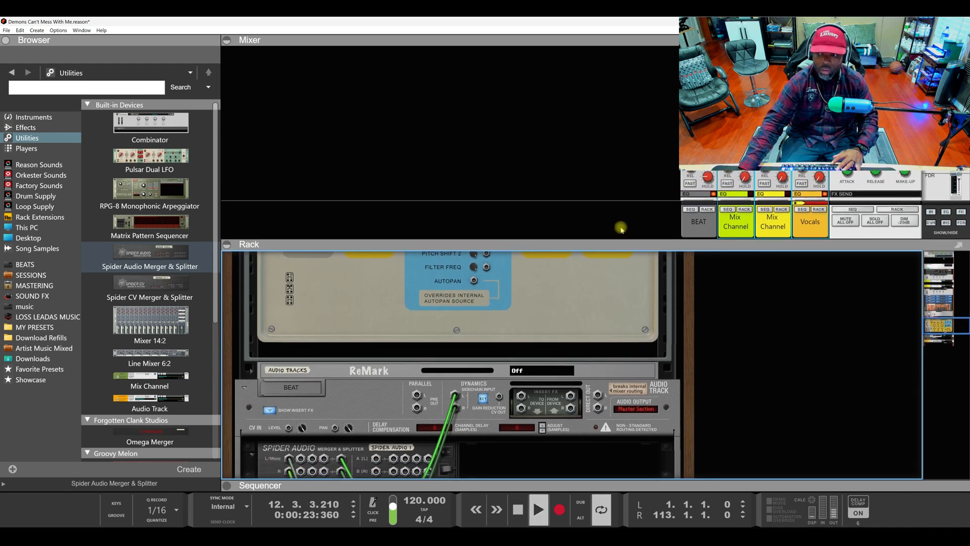
pyautogui.press('space')
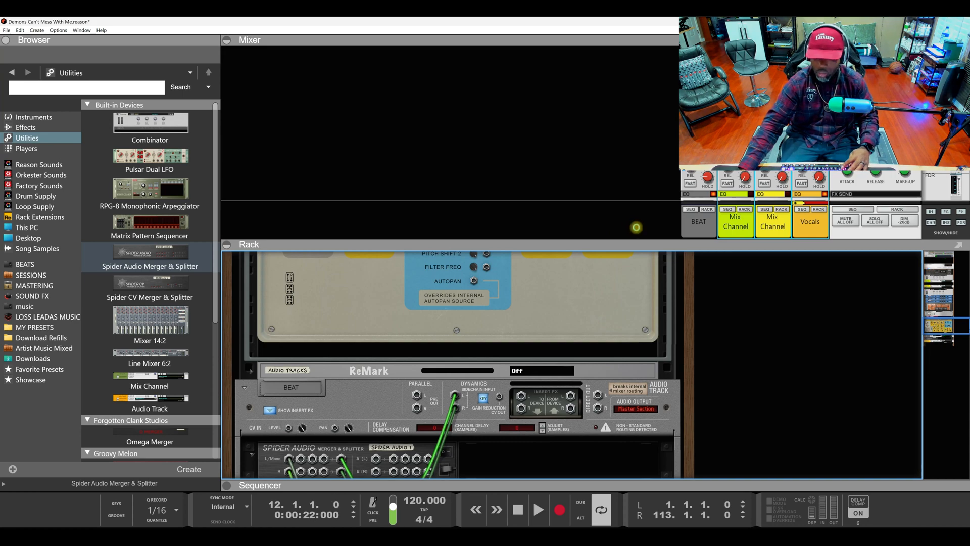
# Undo the two added mix channels and return to the cabling between BEAT, Spider Audio and Vocals
pyautogui.hotkey('ctrl', 'z')
pyautogui.hotkey('ctrl', 'z')
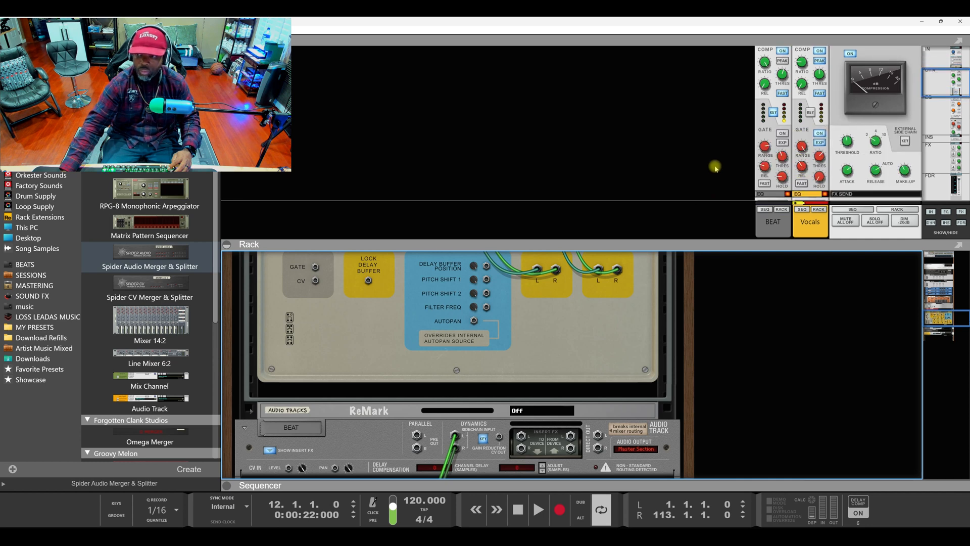
pyautogui.scroll(-5, 625, 307)
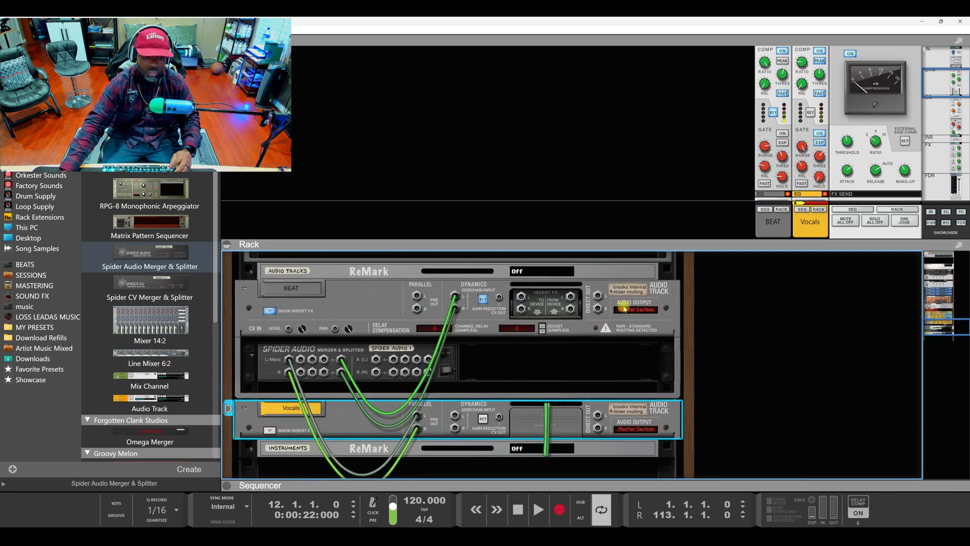
pyautogui.scroll(1, 625, 308)
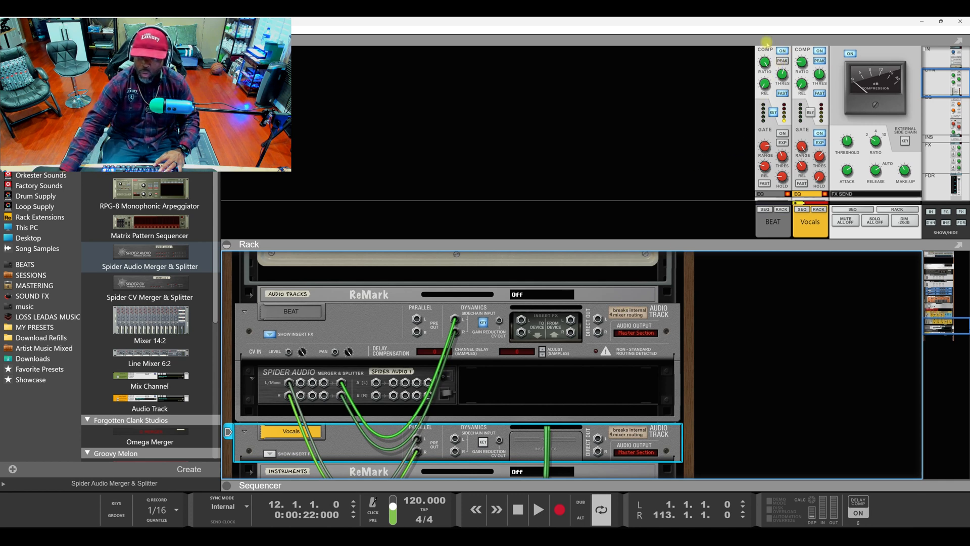
# Play short passages of the song and check the threshold of the BEAT channel's compressor
pyautogui.press('space')
pyautogui.scroll(1, 728, 94)
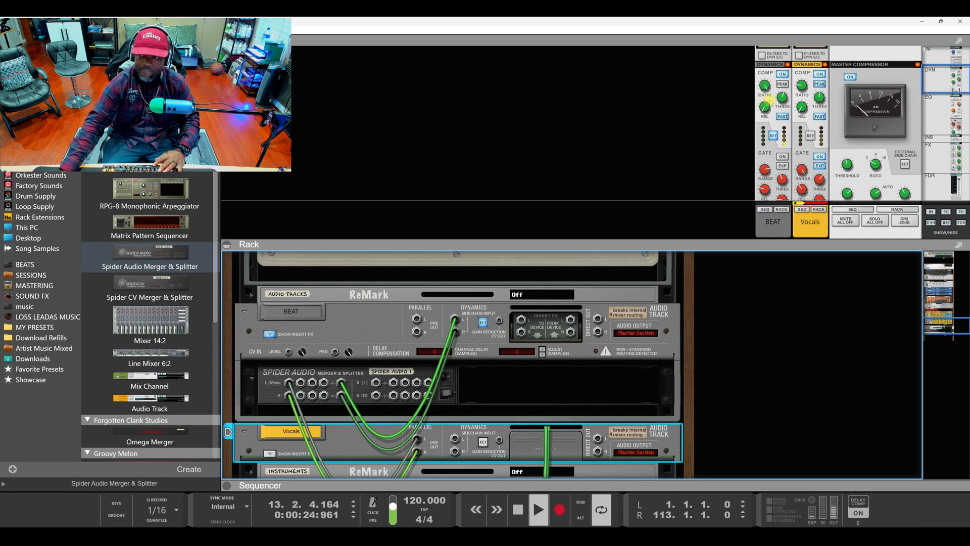
pyautogui.press('space')
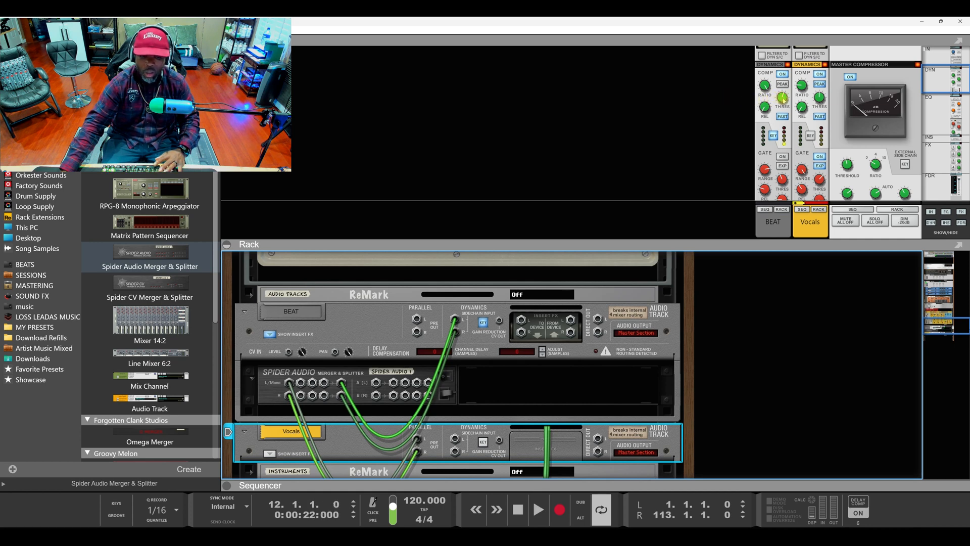
pyautogui.moveTo(782, 99)
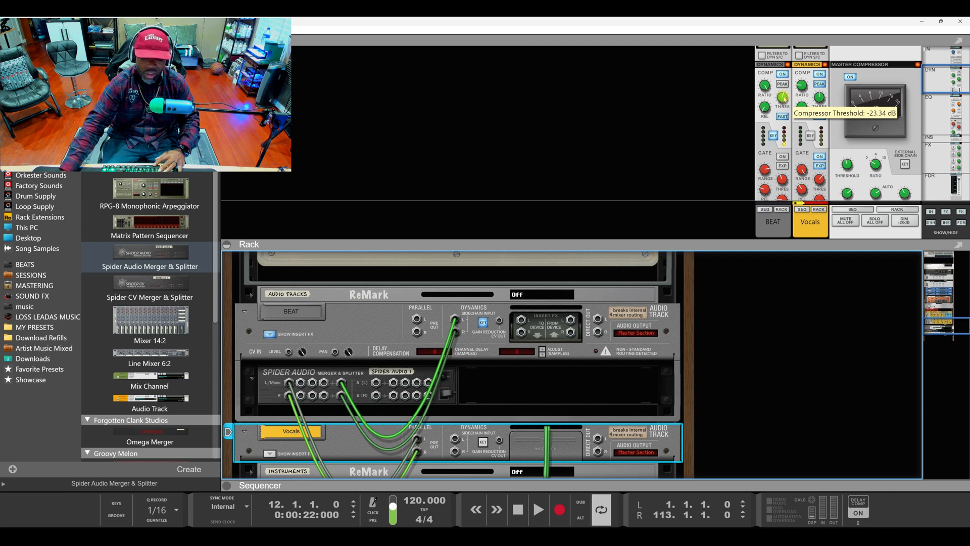
pyautogui.press('space')
pyautogui.press('space')
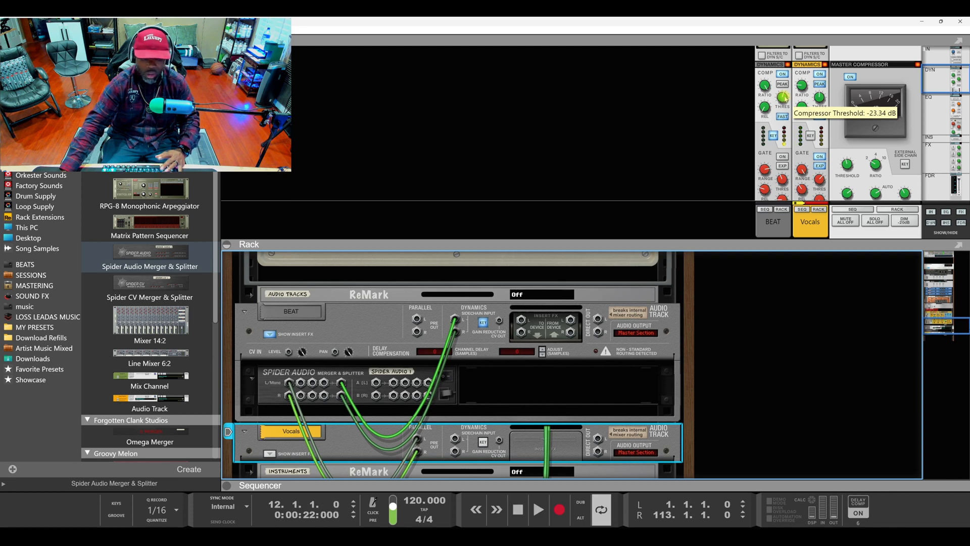
# Lower BEAT's compressor threshold to -52.00 dB during playback, restore it to -23.34 dB and stop playback
pyautogui.press('space')
pyautogui.moveTo(783, 98); pyautogui.dragTo(780, 179)
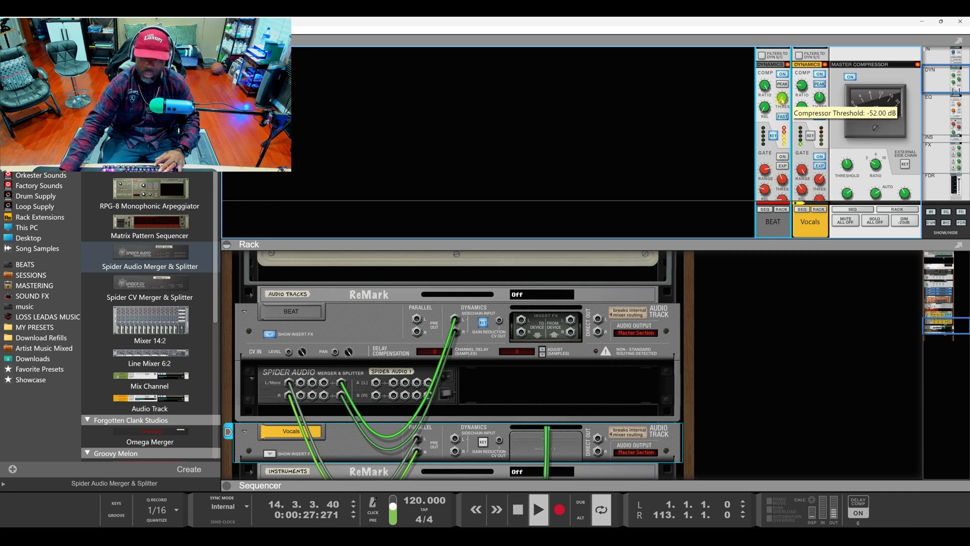
pyautogui.moveTo(783, 99); pyautogui.dragTo(783, 97)
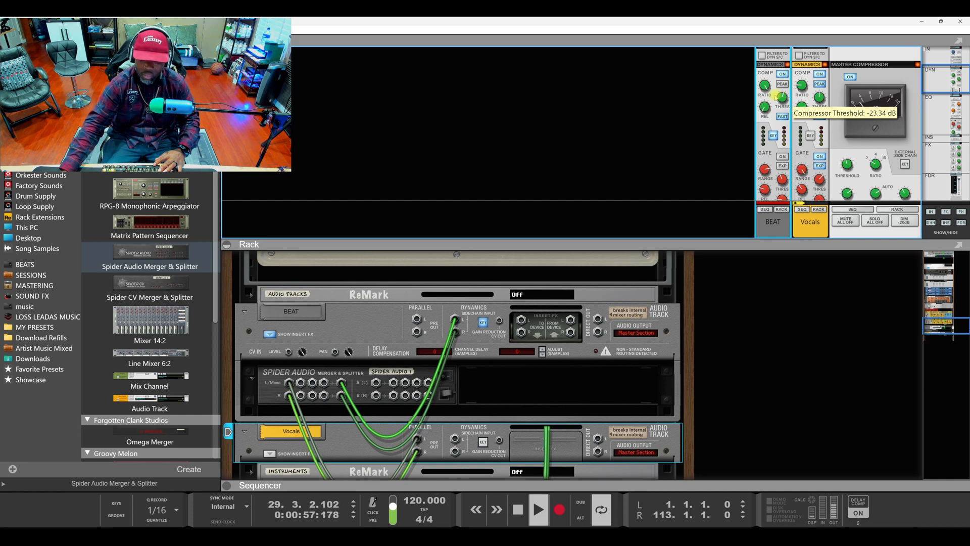
pyautogui.press('space')
# Play the song and switch BEAT's compressor off and back on to compare the beat with and without ducking
pyautogui.press('space')
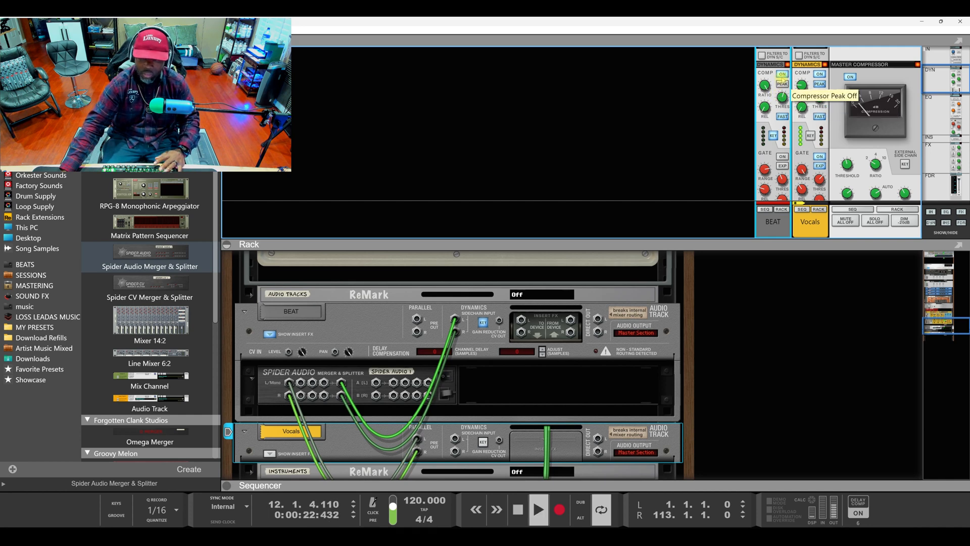
pyautogui.press('space')
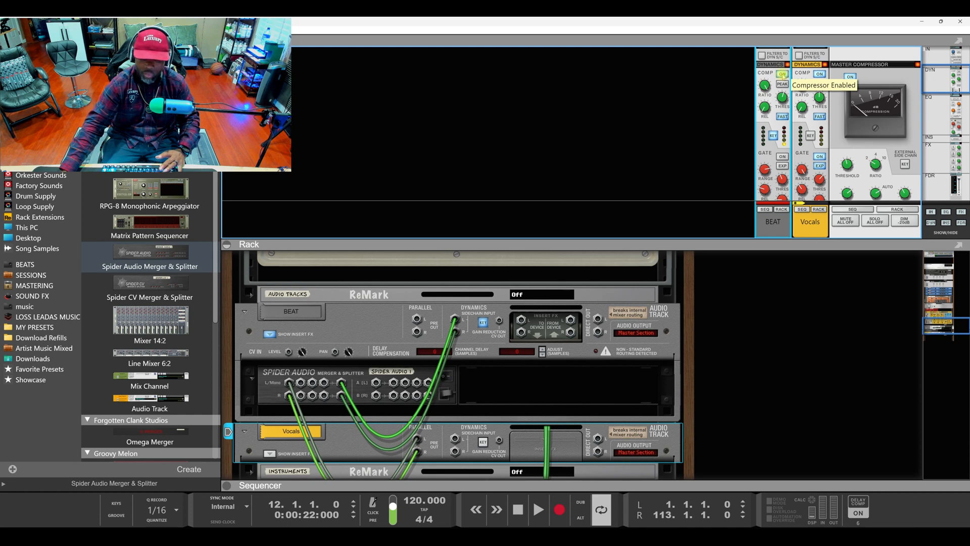
pyautogui.press('space')
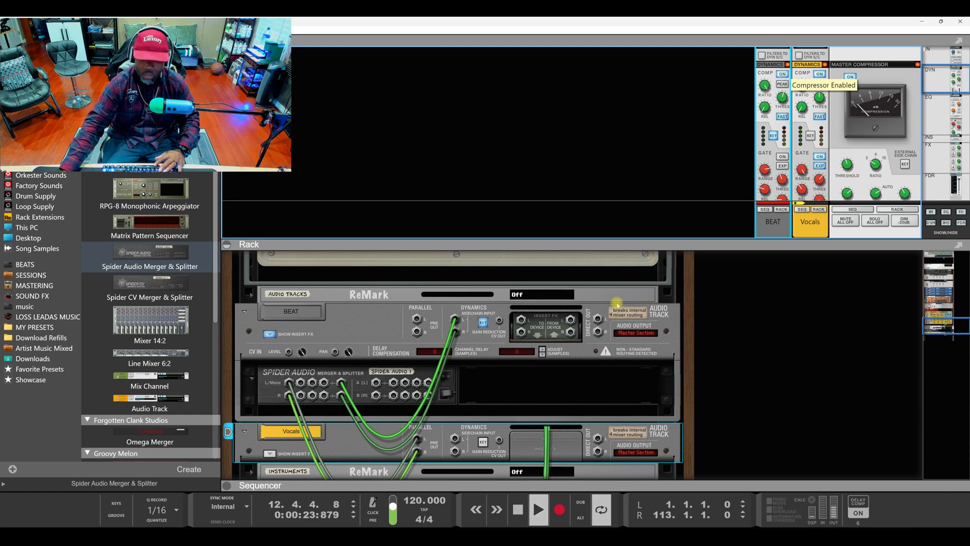
pyautogui.click(782, 74)
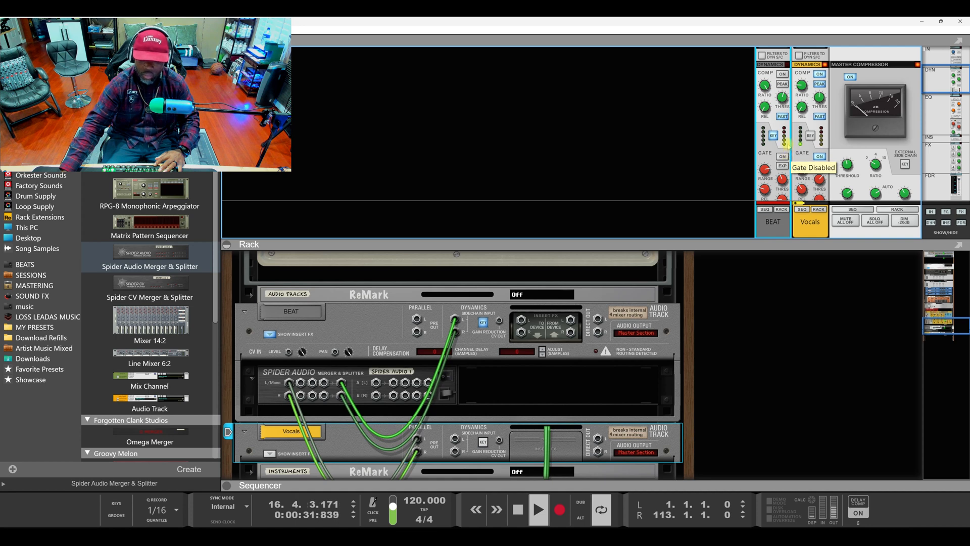
pyautogui.click(782, 74)
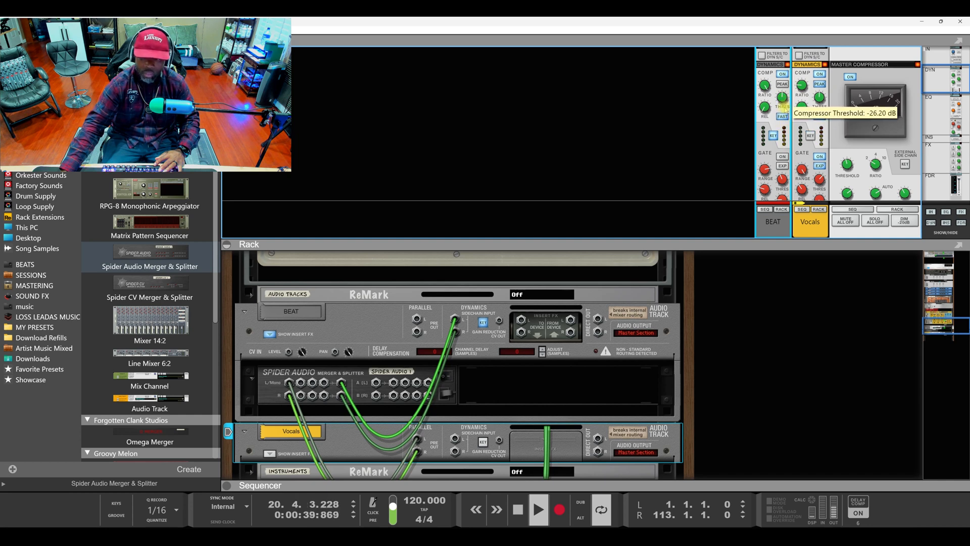
# Fine-tune BEAT's compressor threshold during playback to -24.16 dB and down to -26.61 dB, and stop the song
pyautogui.moveTo(782, 97); pyautogui.dragTo(785, 90)
pyautogui.click(784, 74)
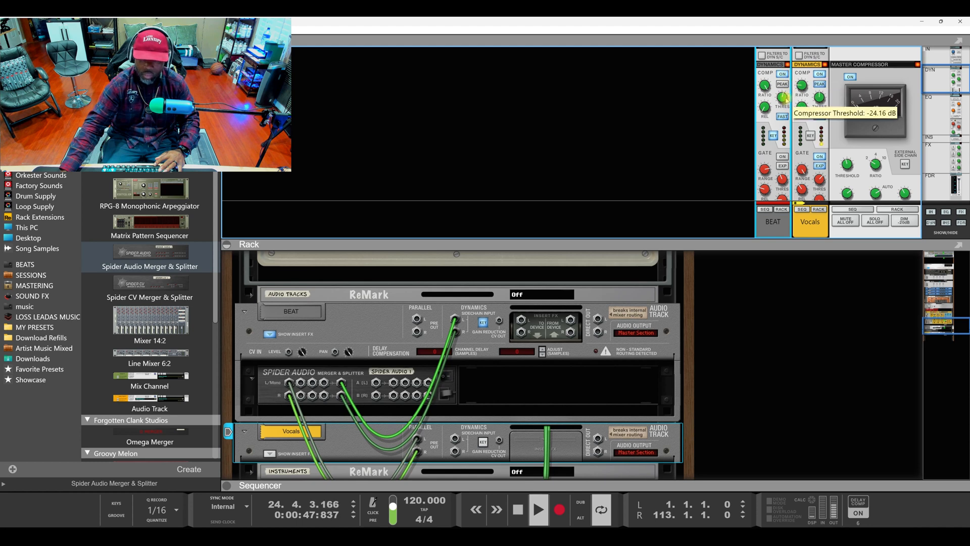
pyautogui.moveTo(786, 98); pyautogui.dragTo(787, 103)
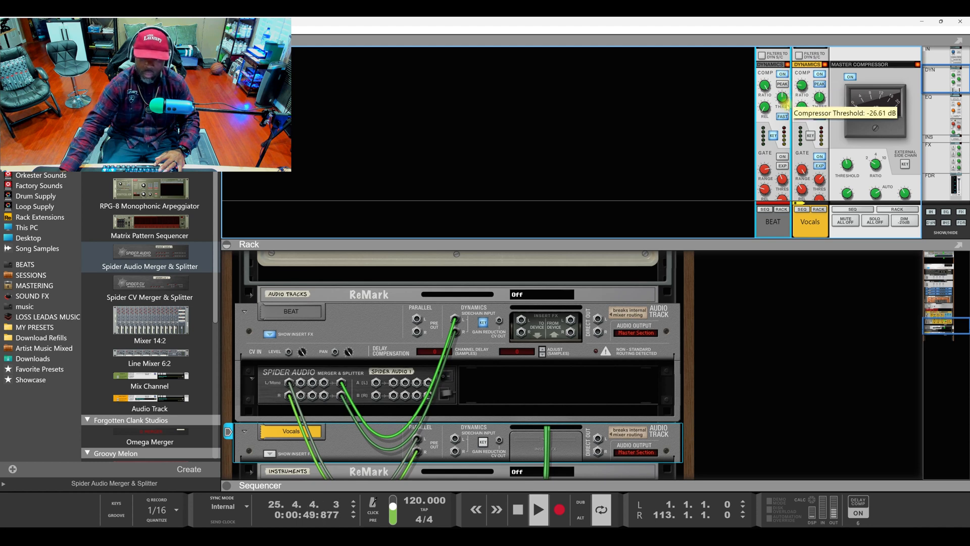
pyautogui.scroll(2, 787, 100)
pyautogui.press('space')
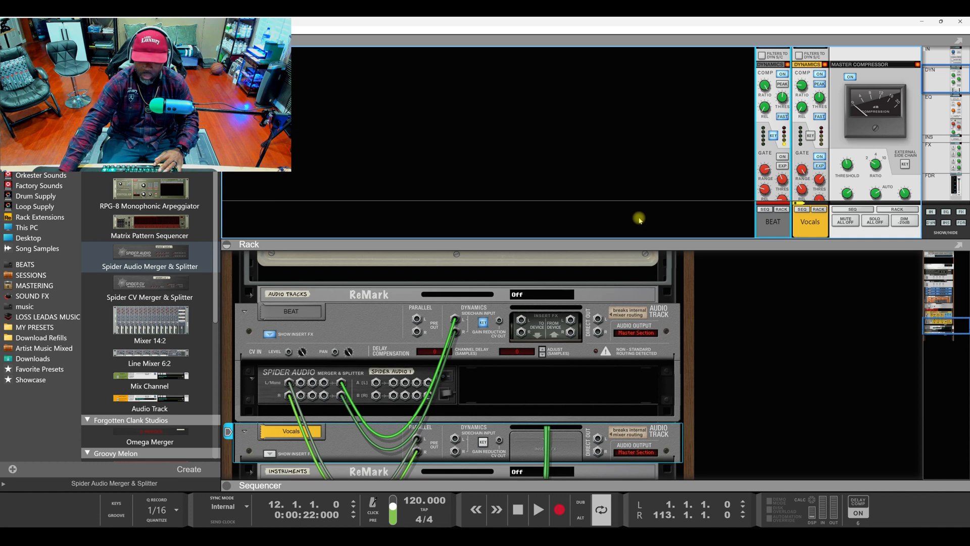
# Raise BEAT's compressor threshold to -21.29 dB while listening to the song, and compare with the compressor toggled
pyautogui.press('space')
pyautogui.moveTo(783, 97)
pyautogui.scroll(1, 784, 97)
pyautogui.press('space')
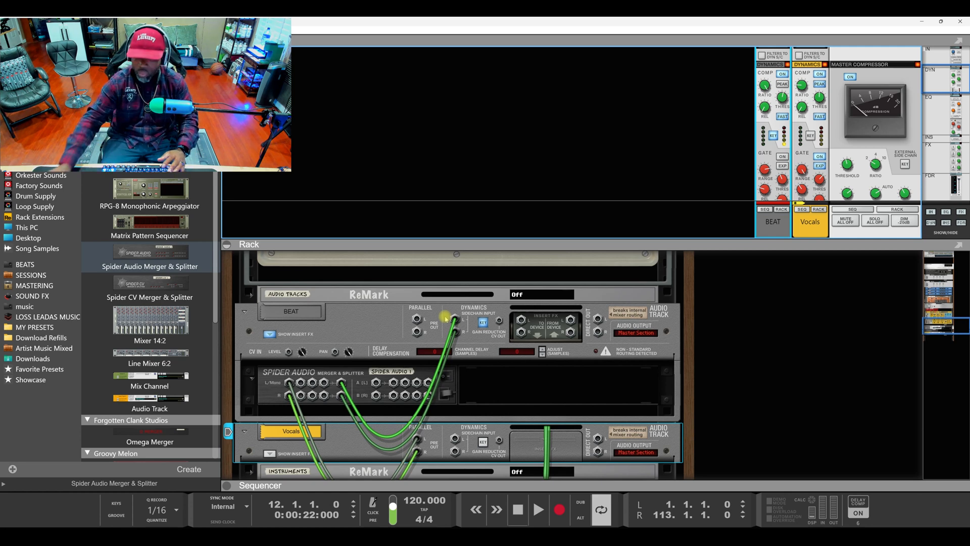
pyautogui.press('space')
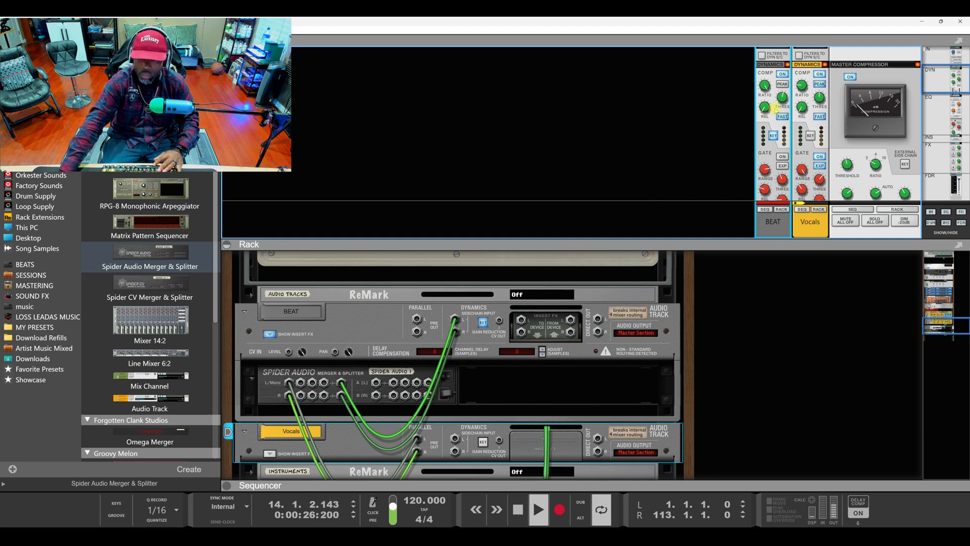
pyautogui.scroll(2, 784, 99)
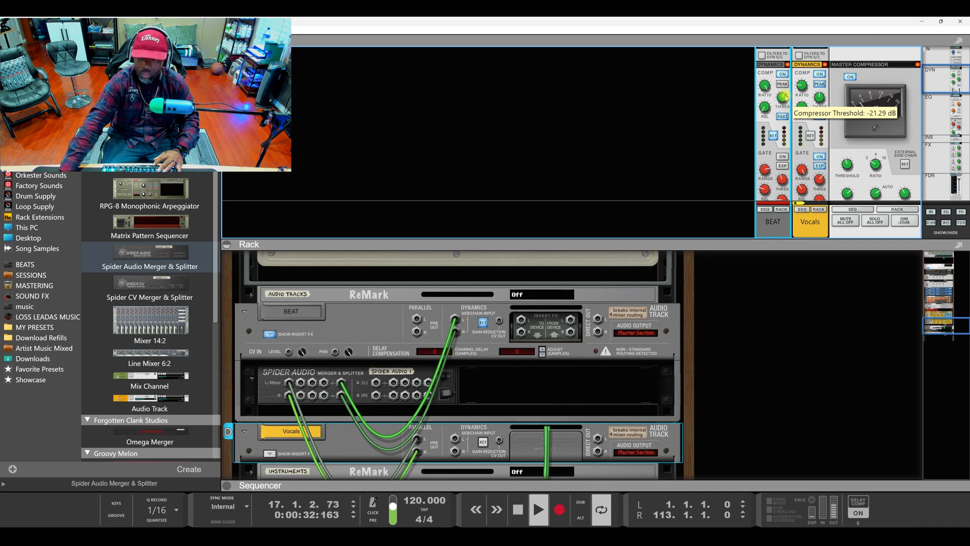
pyautogui.click(783, 74)
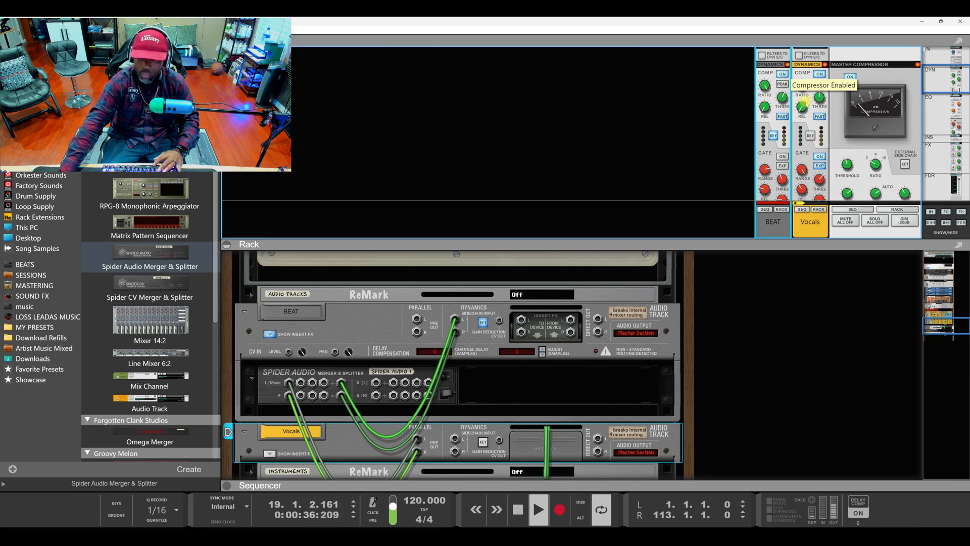
# Lower the Vocals channel fader to -18.56 dB and play the song to hear how the ducking responds
pyautogui.scroll(-10, 803, 96)
pyautogui.scroll(-10, 805, 109)
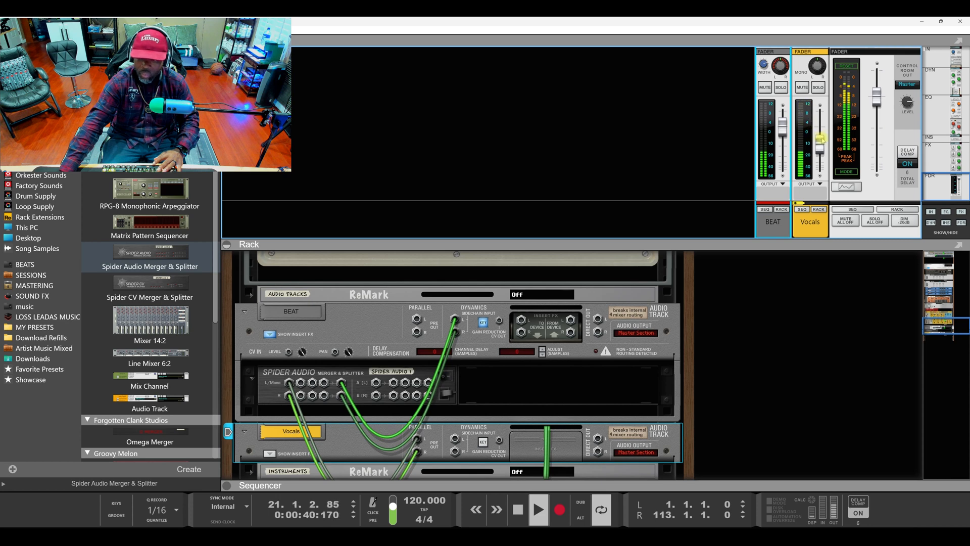
pyautogui.press('space')
pyautogui.click(822, 148)
pyautogui.moveTo(824, 148); pyautogui.dragTo(823, 153)
pyautogui.press('space')
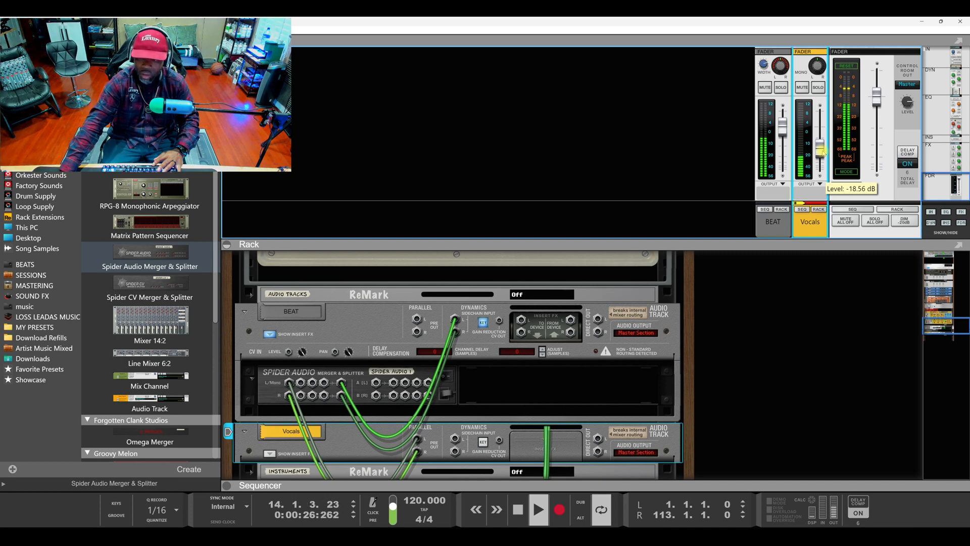
pyautogui.press('space')
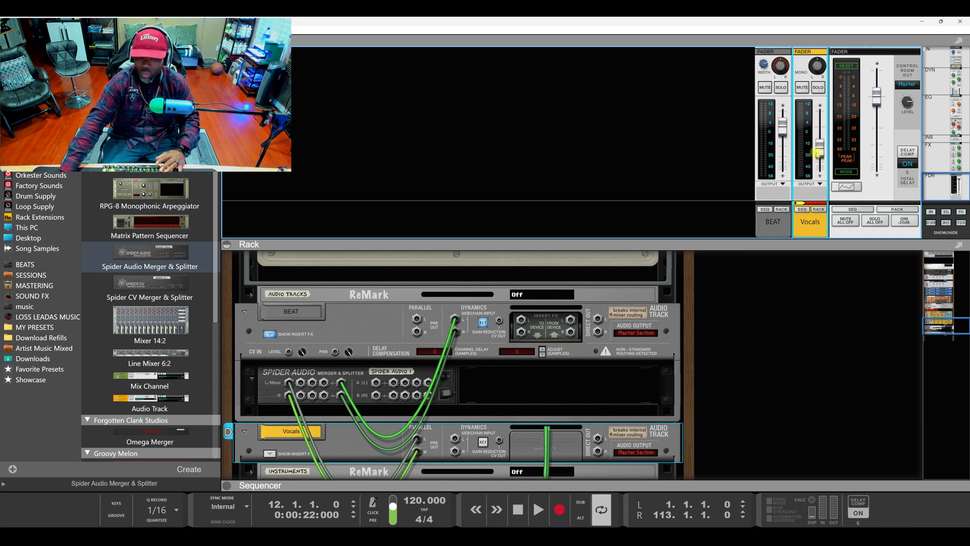
# Raise the Vocals channel fader to -4.82 dB while the song plays
pyautogui.moveTo(819, 156)
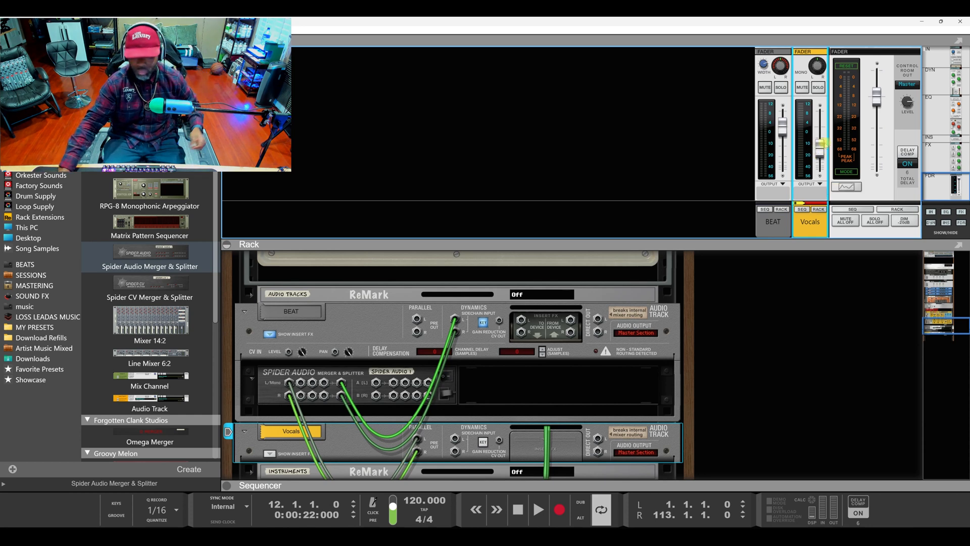
pyautogui.moveTo(820, 149); pyautogui.dragTo(821, 136)
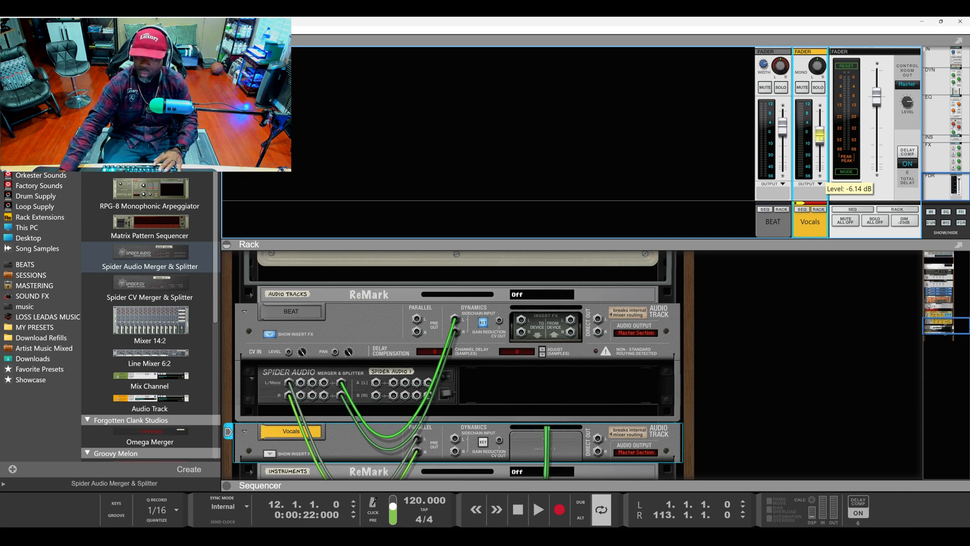
pyautogui.press('space')
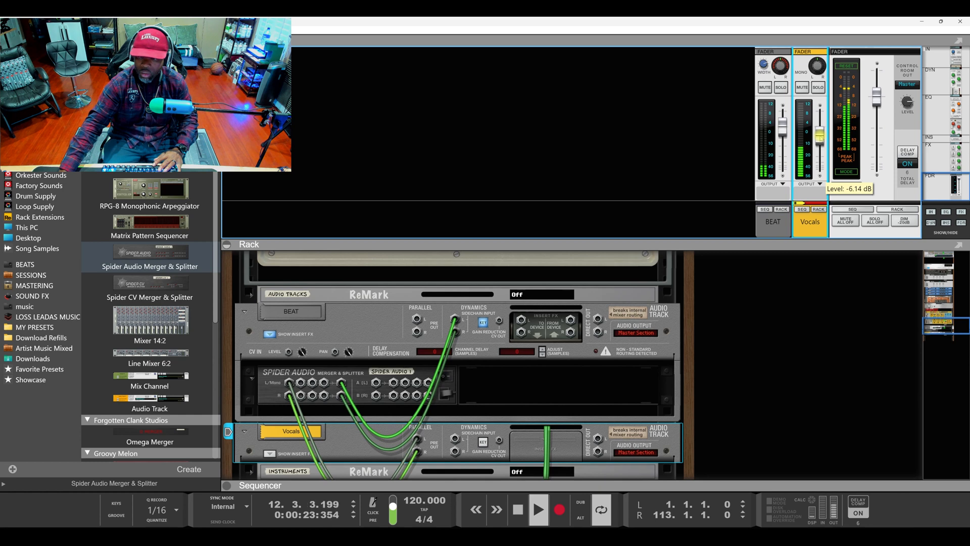
pyautogui.moveTo(821, 138); pyautogui.dragTo(822, 135)
# Enlarge the mixer area over the rack to show the BEAT and Vocals sends together with their faders
pyautogui.scroll(1, 818, 146)
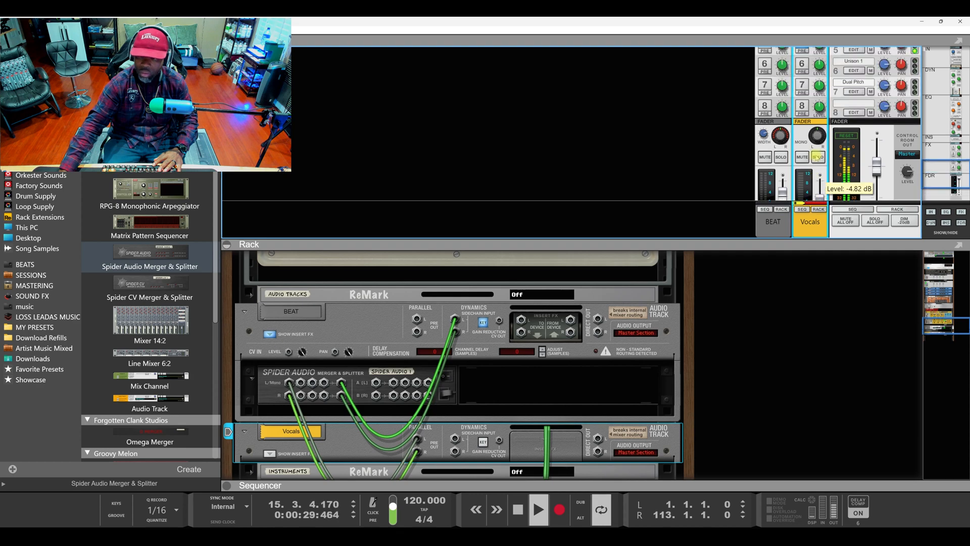
pyautogui.moveTo(726, 245); pyautogui.dragTo(715, 381)
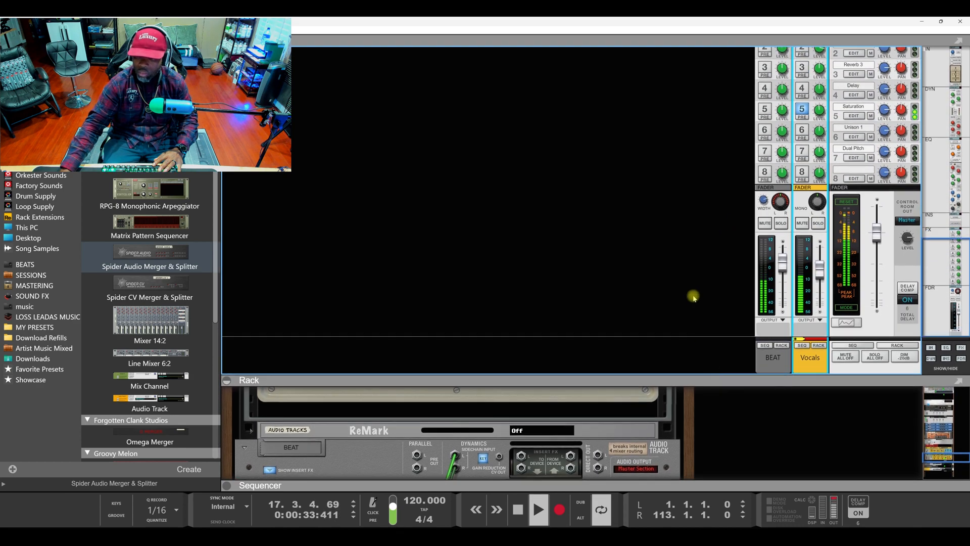
pyautogui.scroll(1, 722, 214)
pyautogui.scroll(-1, 722, 222)
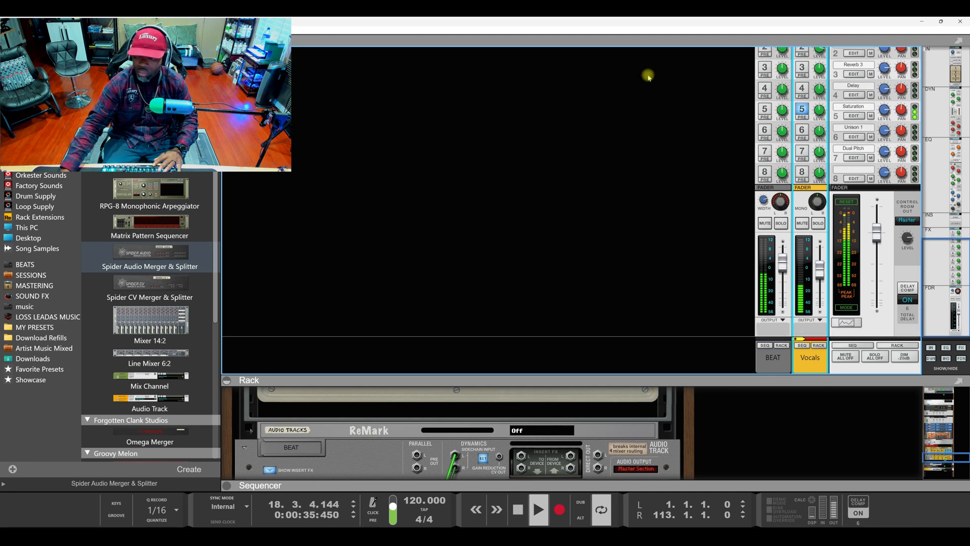
# Enlarge the mixer and lower BEAT's compressor threshold to -28.66 dB while the song plays
pyautogui.doubleClick(645, 41)
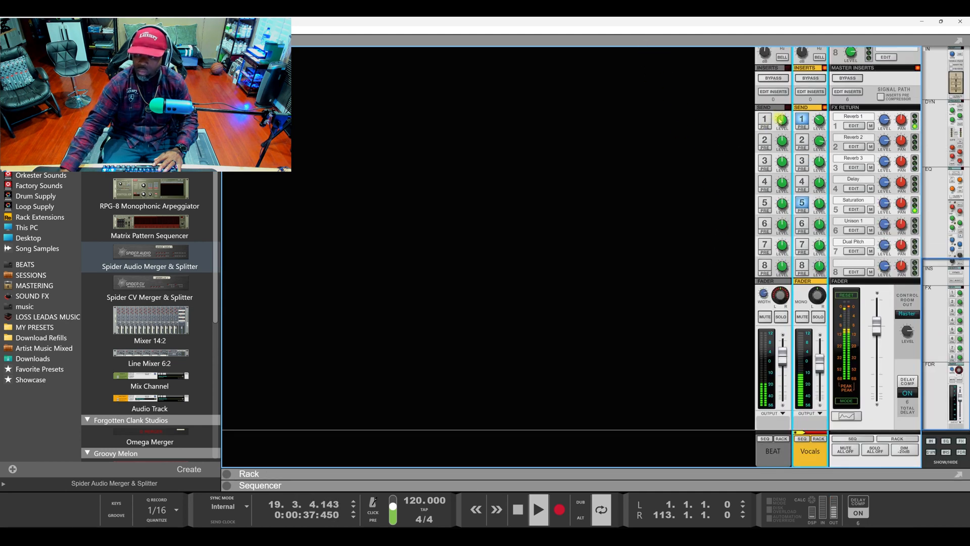
pyautogui.scroll(4, 776, 121)
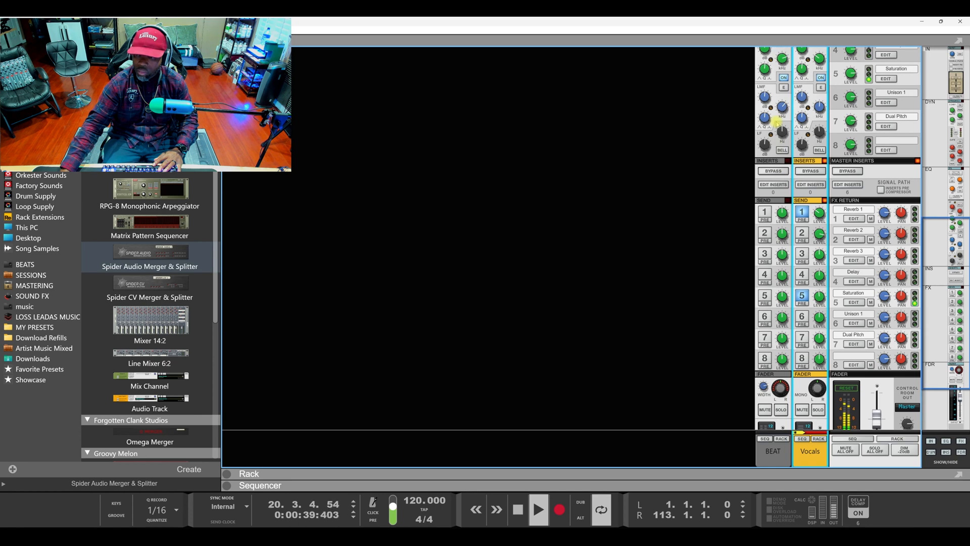
pyautogui.scroll(11, 777, 123)
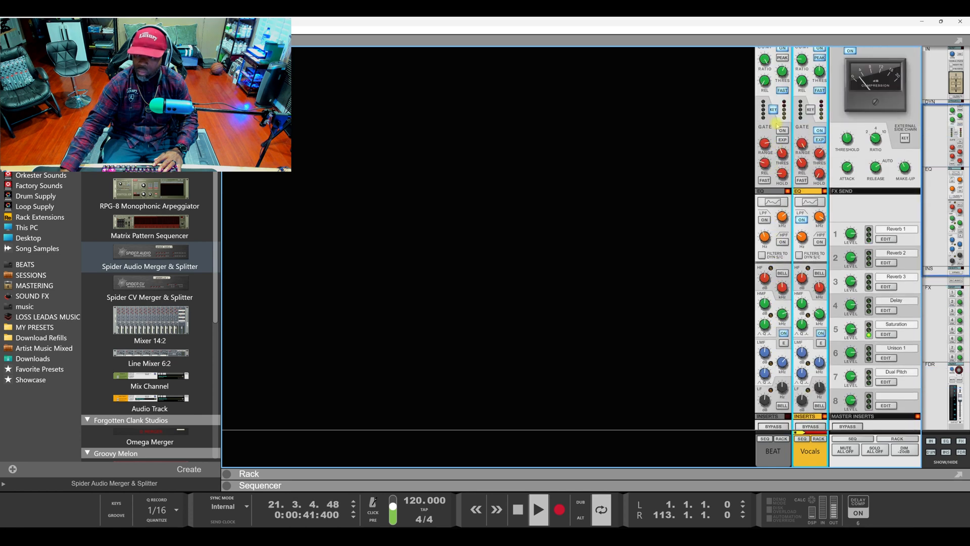
pyautogui.scroll(2, 782, 124)
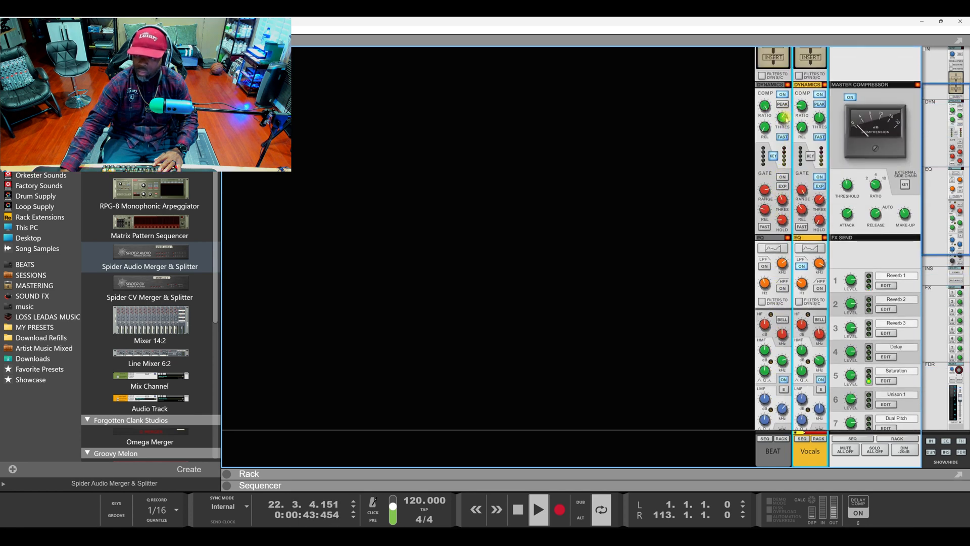
pyautogui.moveTo(786, 131)
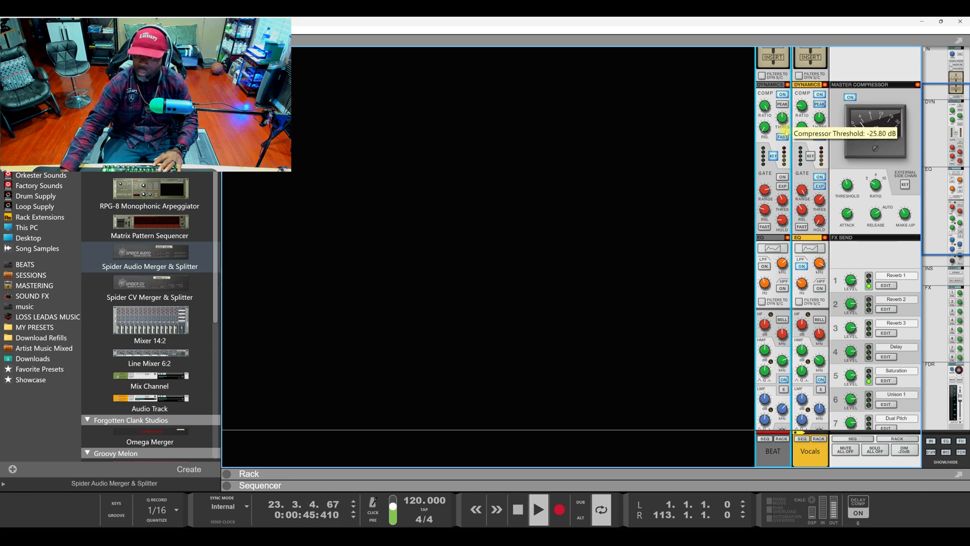
pyautogui.moveTo(786, 131); pyautogui.dragTo(787, 137)
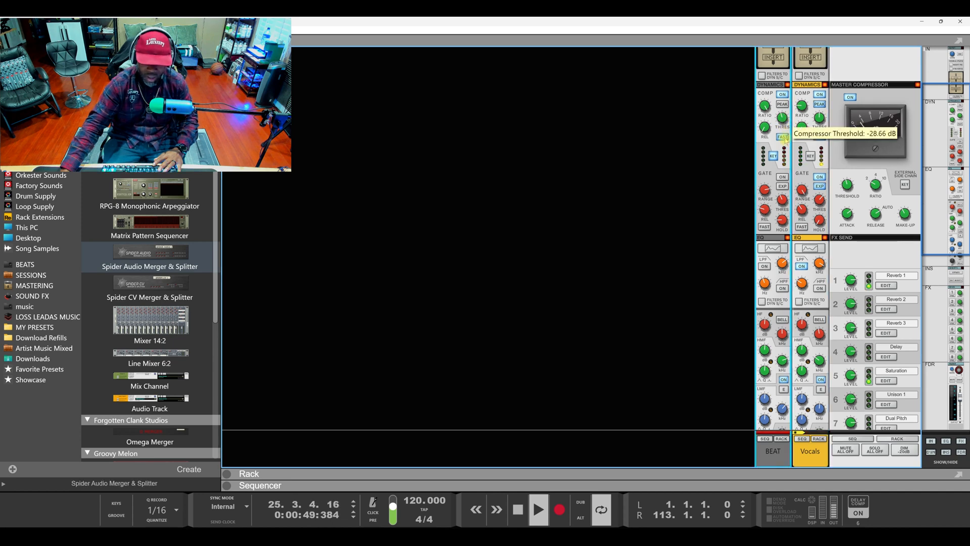
# Replay the song from bar 12 and raise BEAT's compressor threshold to -20.47 dB while listening
pyautogui.press('space')
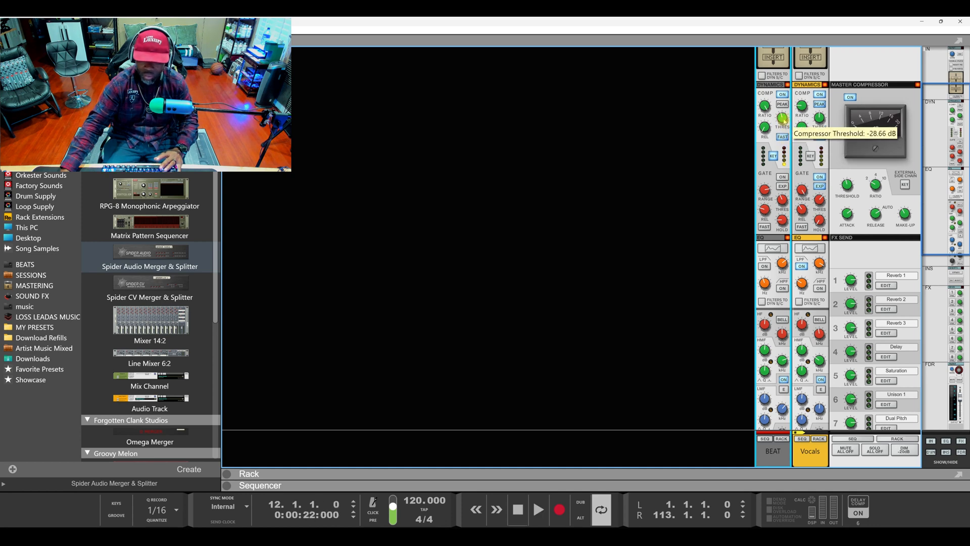
pyautogui.press('space')
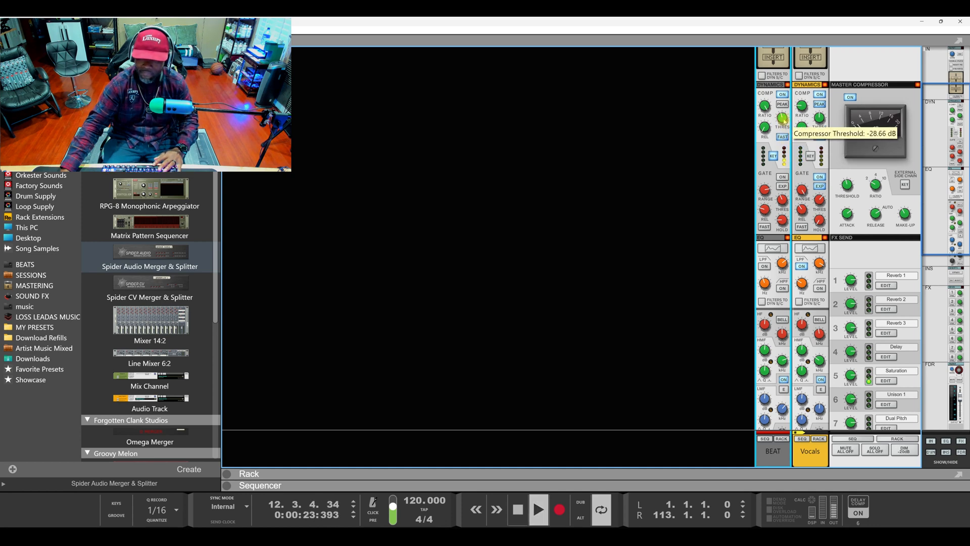
pyautogui.moveTo(784, 121)
pyautogui.mouseDown()
pyautogui.moveTo(783, 109)
pyautogui.moveTo(786, 169)
pyautogui.moveTo(782, 106)
pyautogui.mouseUp()
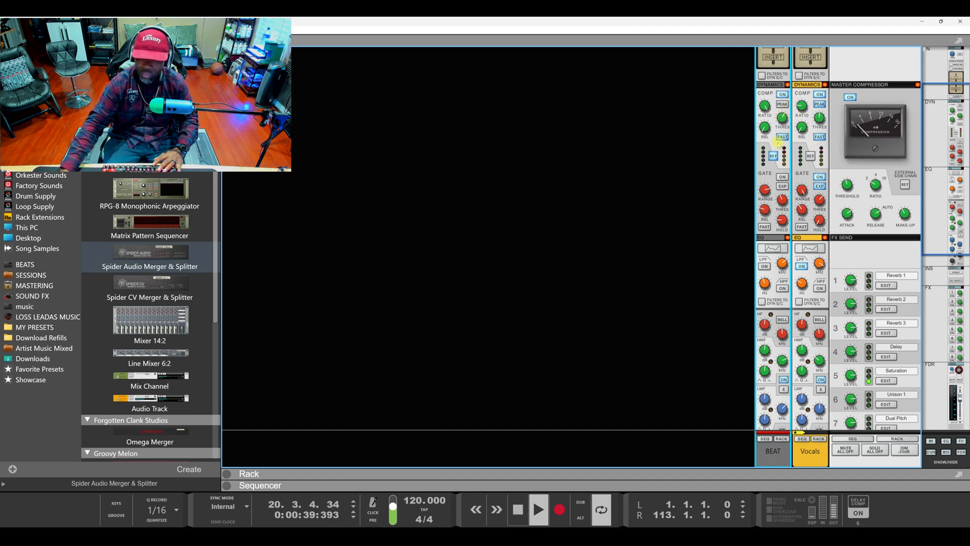
pyautogui.press('space')
# Lower the Vocals channel fader to -15.82 dB and play the song to check how BEAT's compressor responds
pyautogui.scroll(-8, 777, 160)
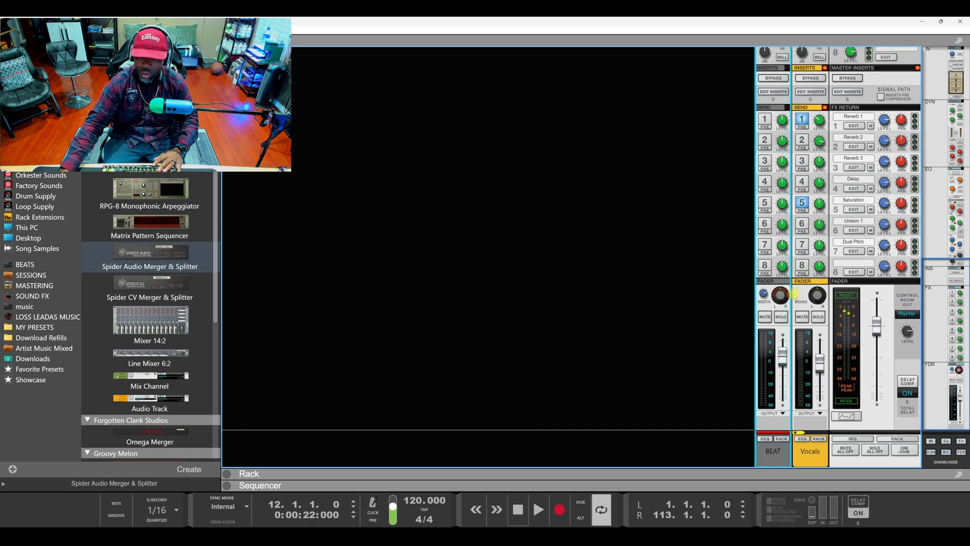
pyautogui.moveTo(820, 371); pyautogui.dragTo(823, 382)
pyautogui.press('space')
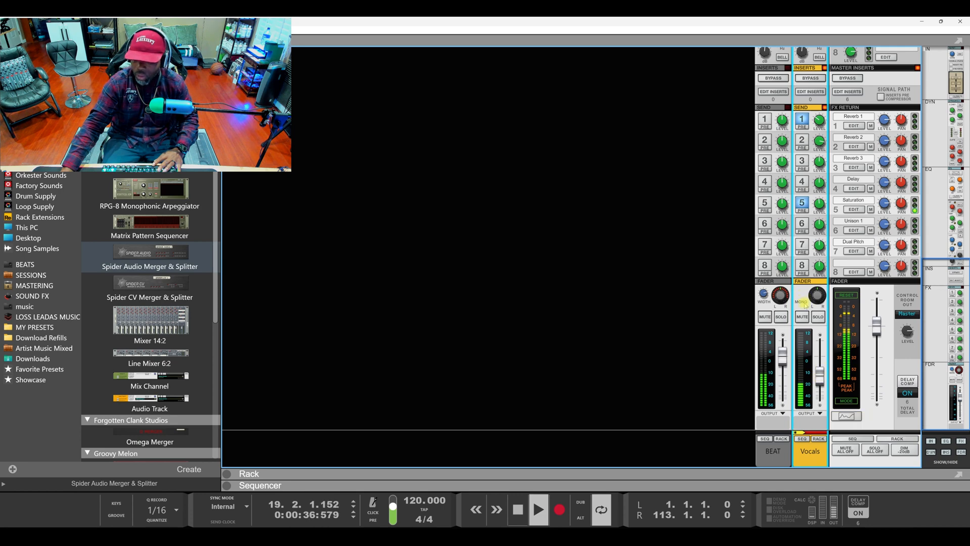
pyautogui.moveTo(818, 377)
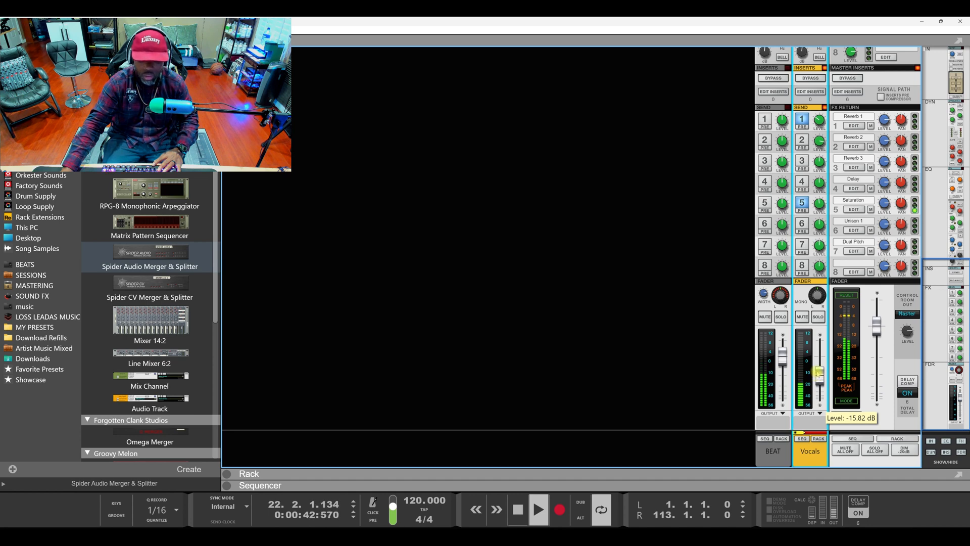
pyautogui.scroll(5, 791, 273)
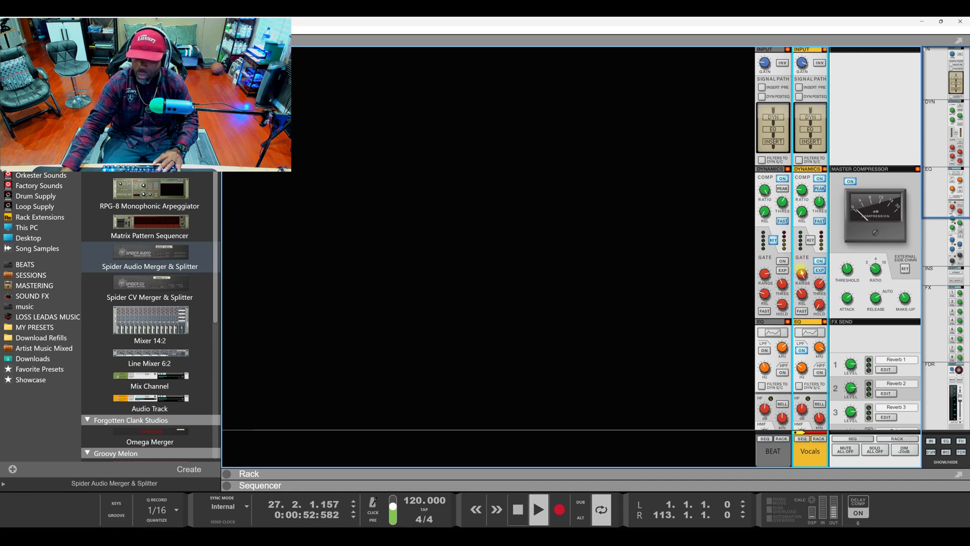
pyautogui.press('space')
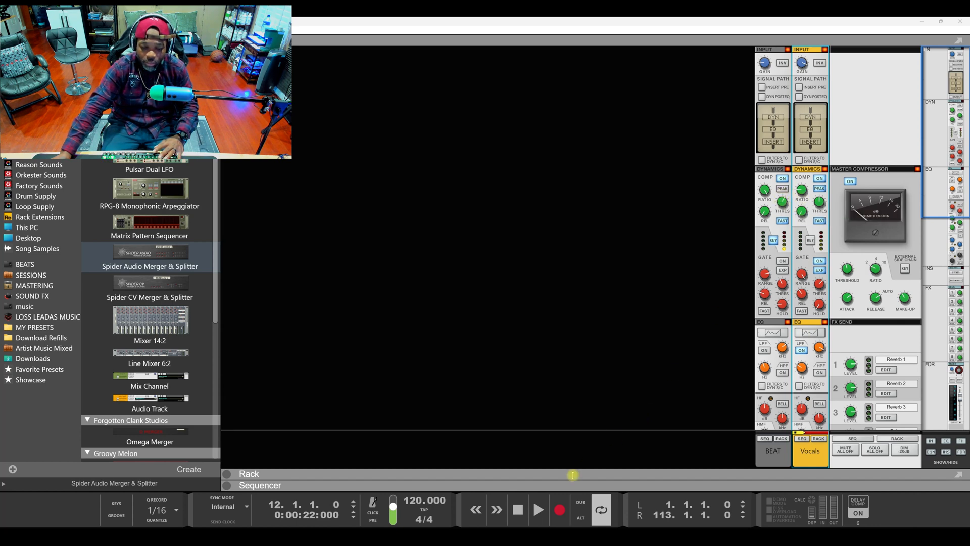
# Play the song and set BEAT's compressor threshold to -22.52 dB
pyautogui.click(538, 512)
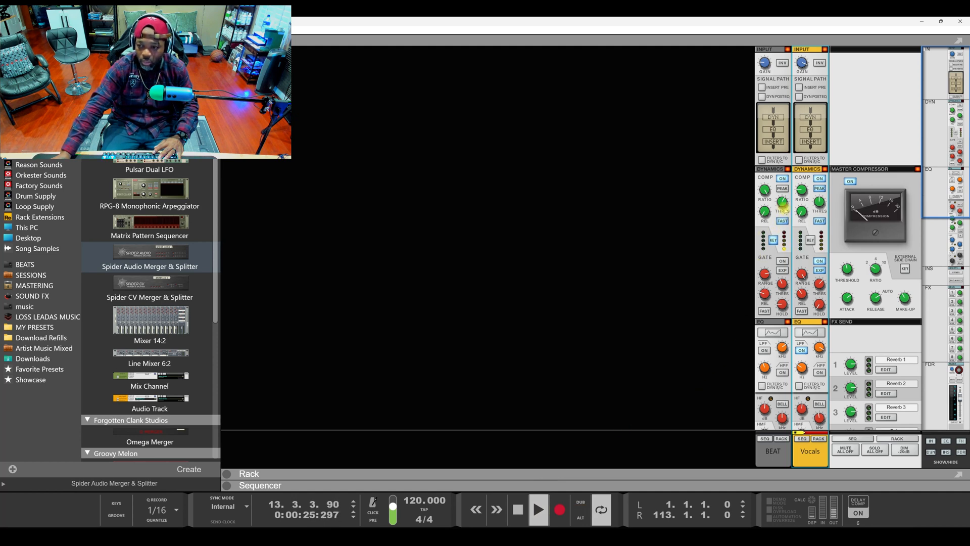
pyautogui.click(783, 202)
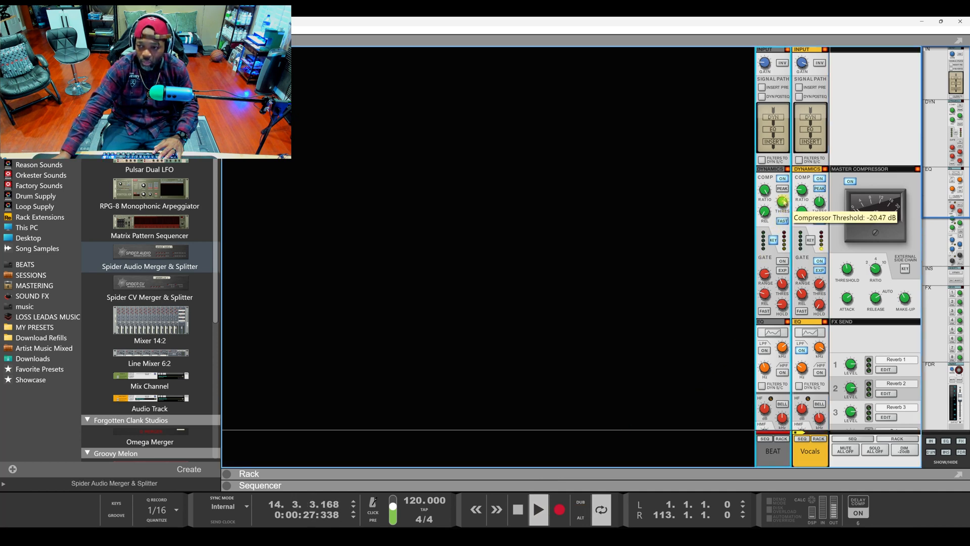
pyautogui.moveTo(783, 203); pyautogui.dragTo(783, 211)
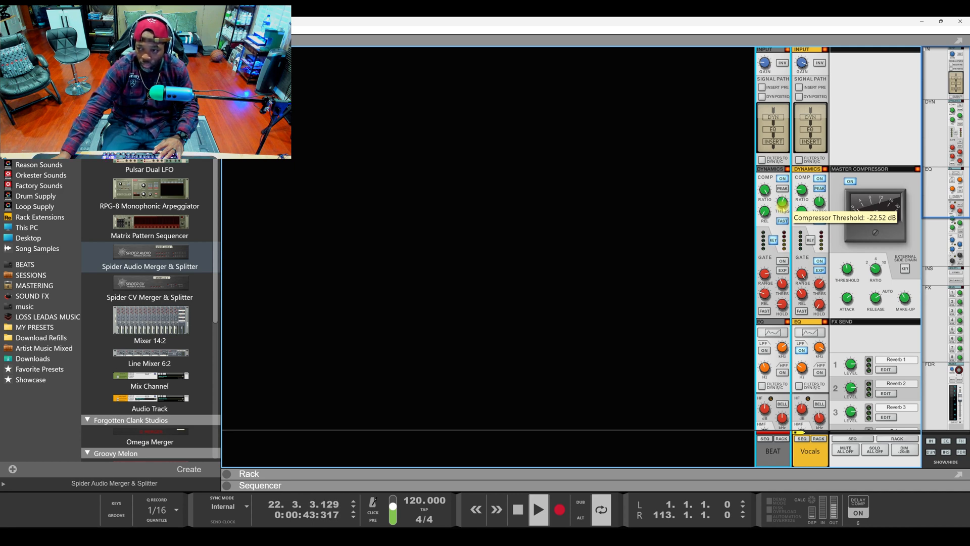
# Set the Vocals channel fader to -13.93 dB and listen to the ducking on BEAT before stopping playback
pyautogui.scroll(-10, 809, 353)
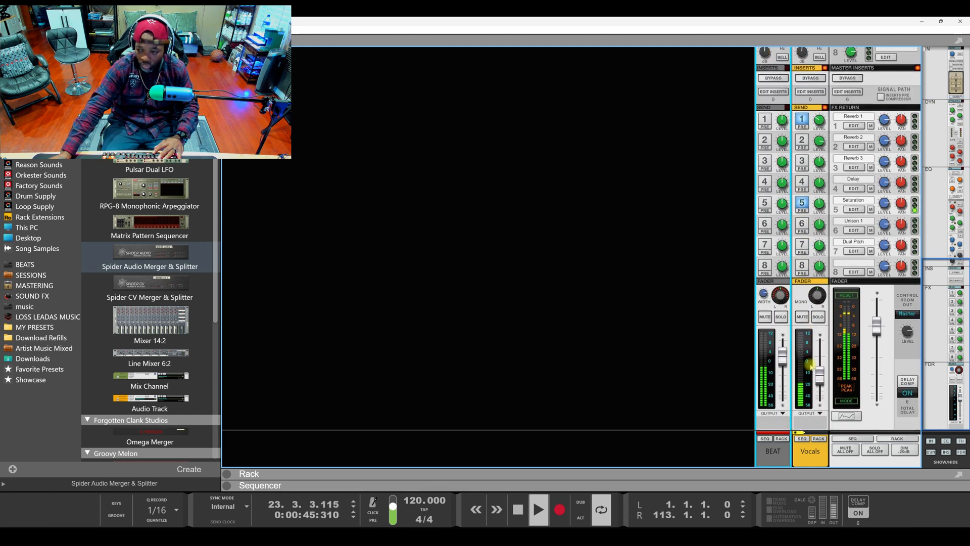
pyautogui.click(822, 377)
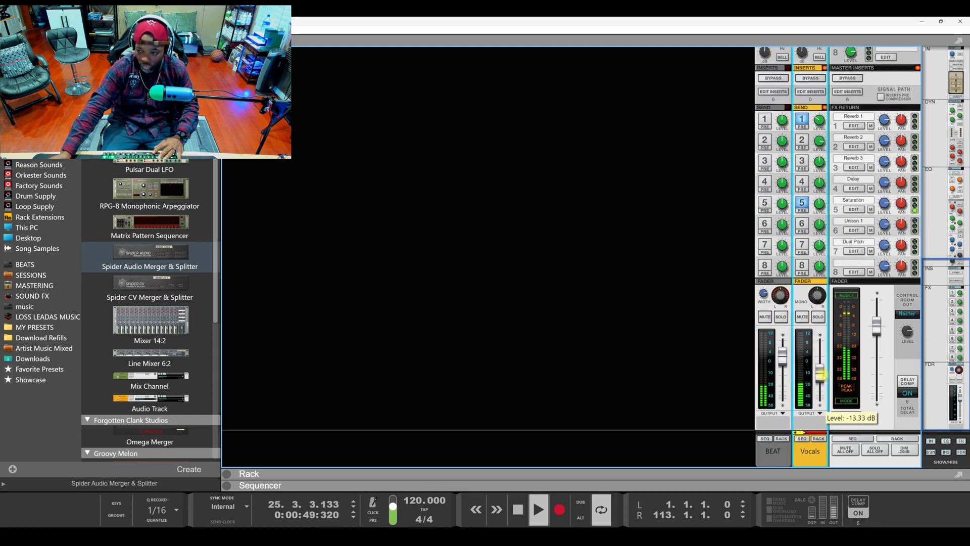
pyautogui.moveTo(824, 377); pyautogui.dragTo(824, 377)
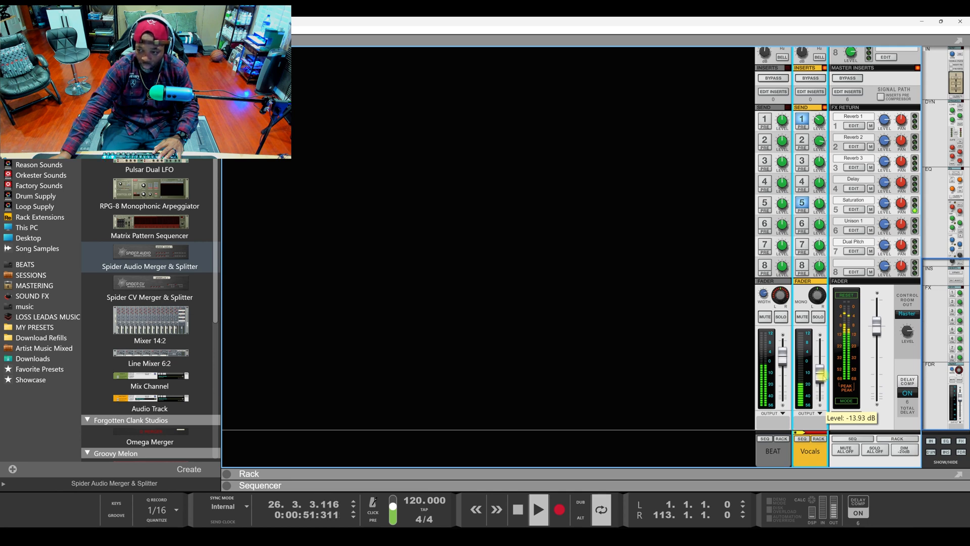
pyautogui.click(763, 300)
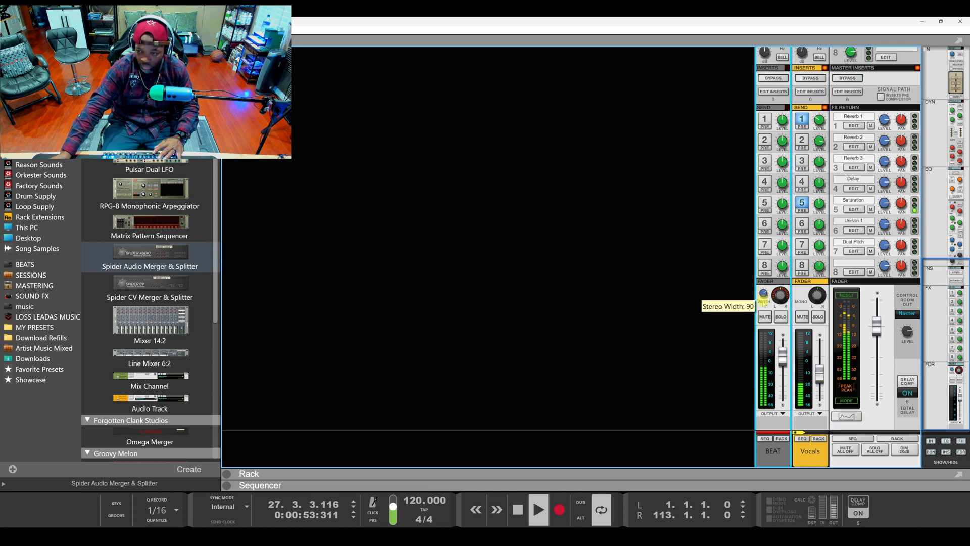
pyautogui.moveTo(764, 313); pyautogui.dragTo(765, 322)
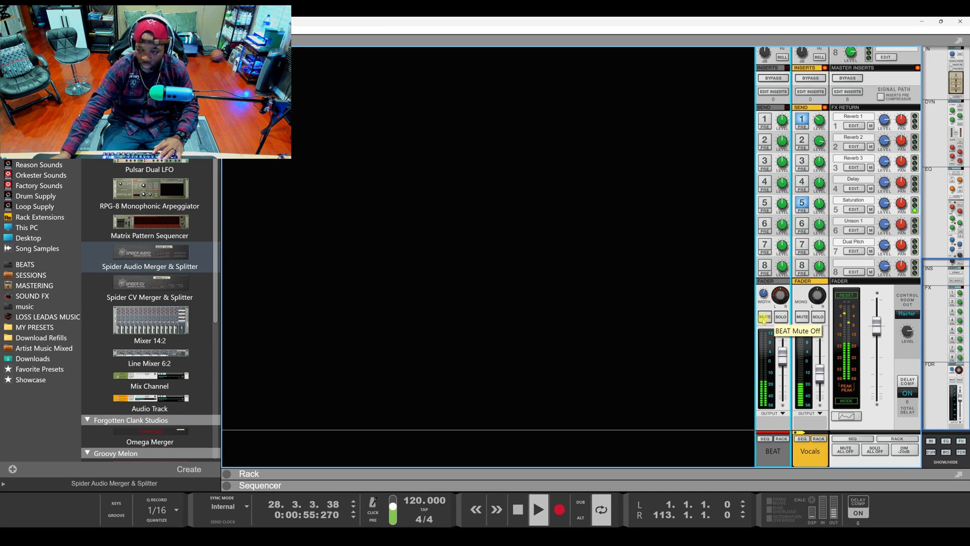
pyautogui.scroll(10, 732, 323)
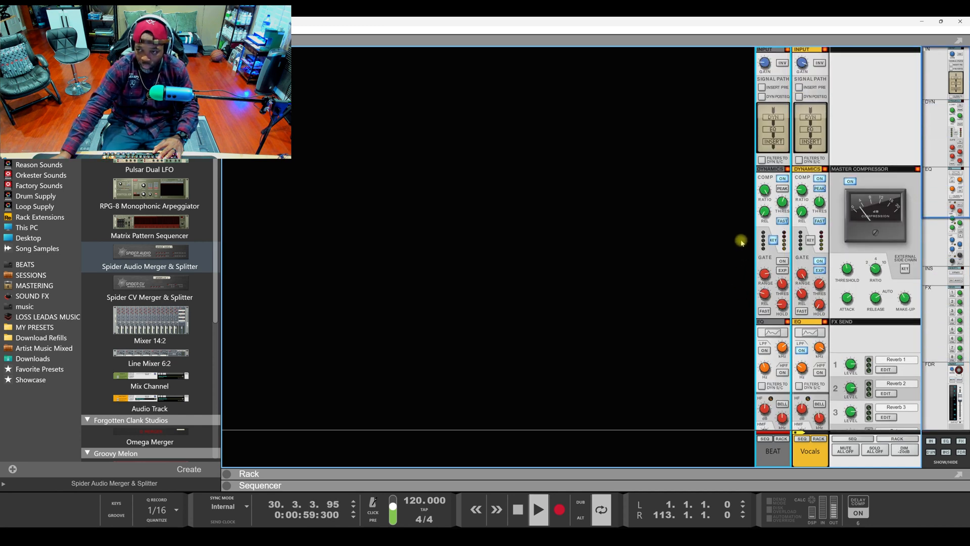
pyautogui.press('space')
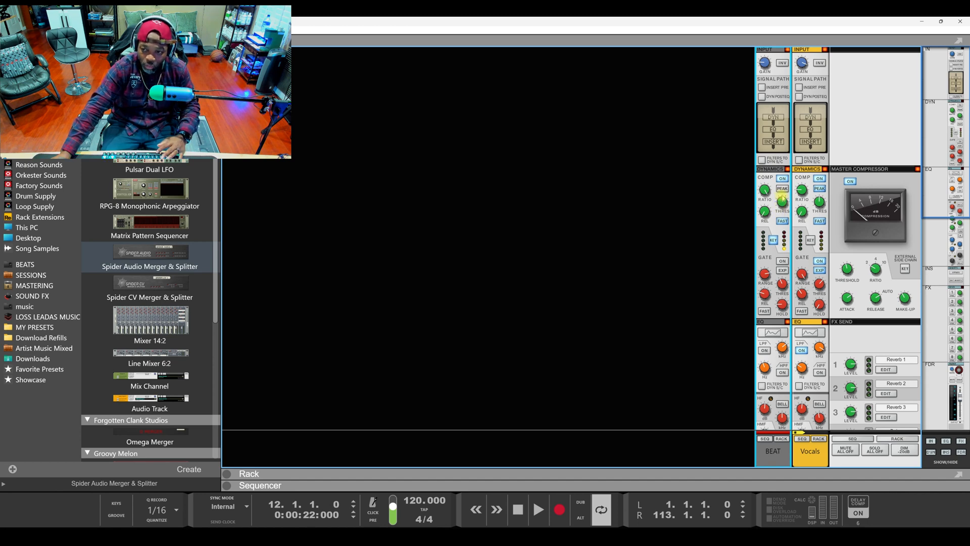
# Open the rack, disconnect the Spider Audio output from BEAT's sidechain input, and delete the Spider Audio Merger & Splitter
pyautogui.click(538, 472)
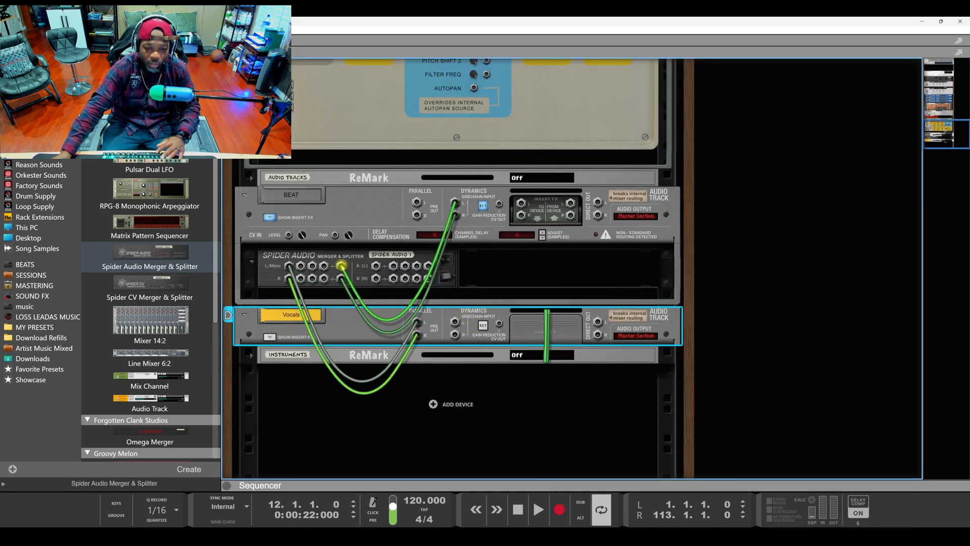
pyautogui.moveTo(342, 265); pyautogui.dragTo(339, 273)
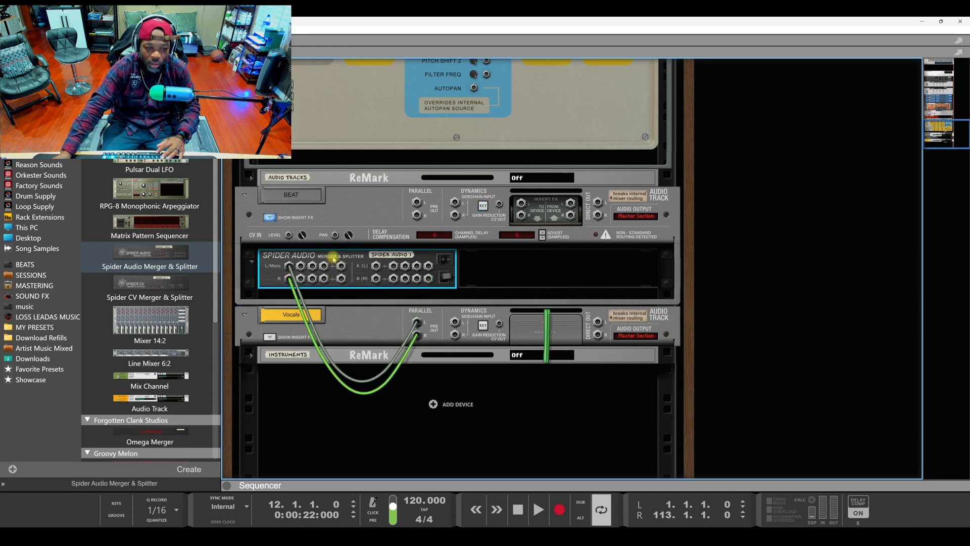
pyautogui.press('Delete')
pyautogui.press('Return')
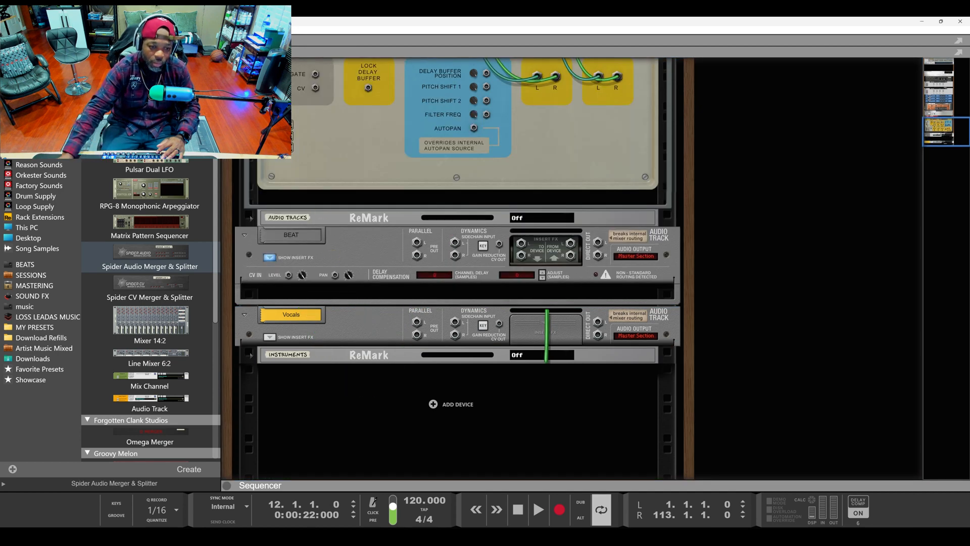
# On the rack front, load the SC Instrumental Frequency patch from Side Chain Presets into BEAT's insert FX and show its devices
pyautogui.click(357, 228)
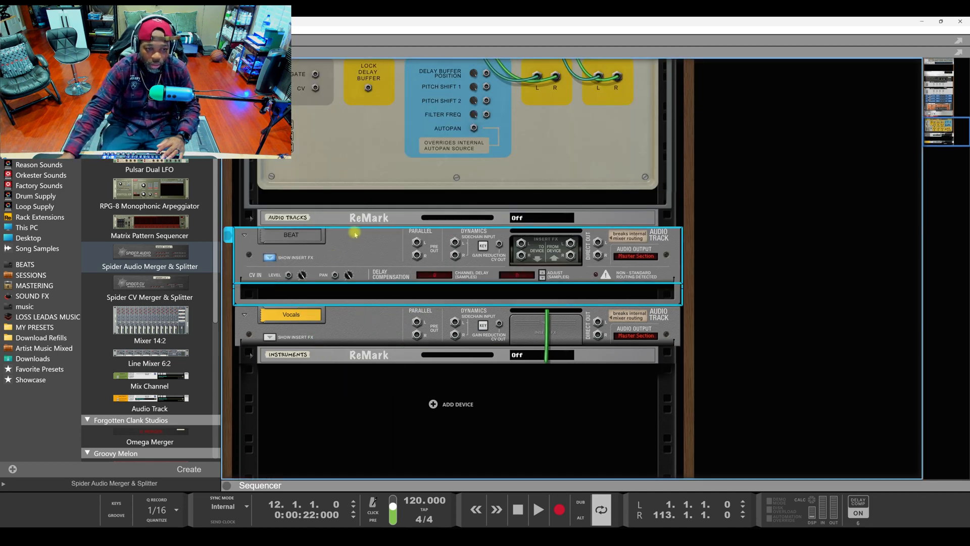
pyautogui.click(374, 331)
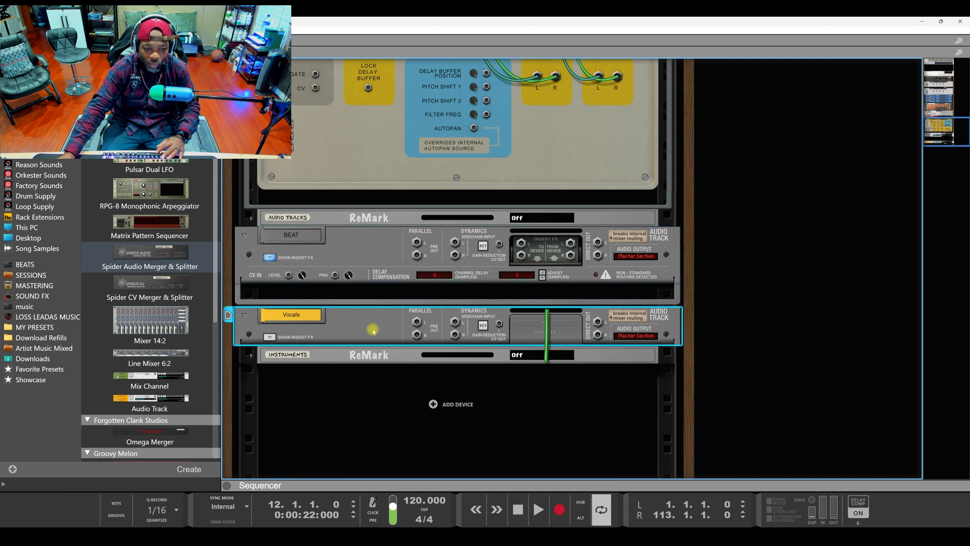
pyautogui.click(370, 252)
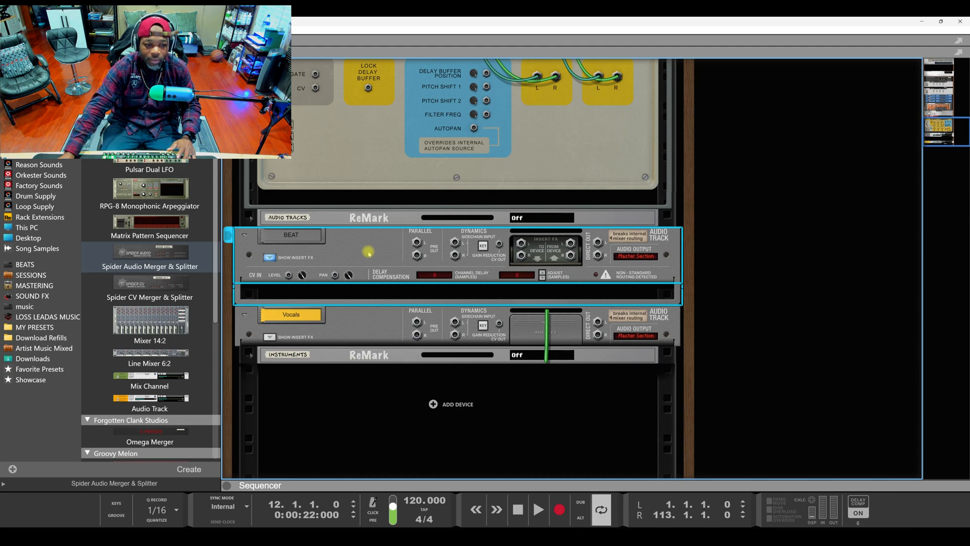
pyautogui.press('Tab')
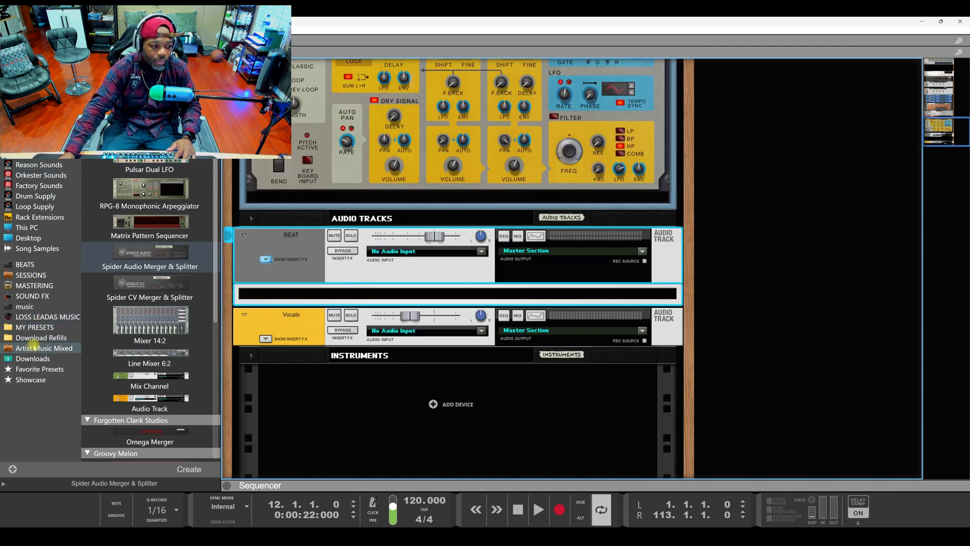
pyautogui.click(32, 327)
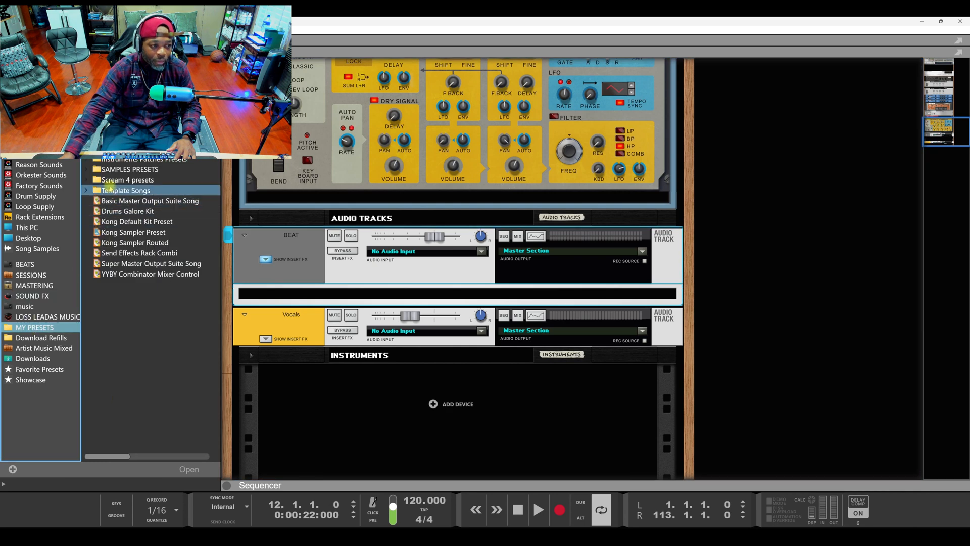
pyautogui.scroll(3, 105, 180)
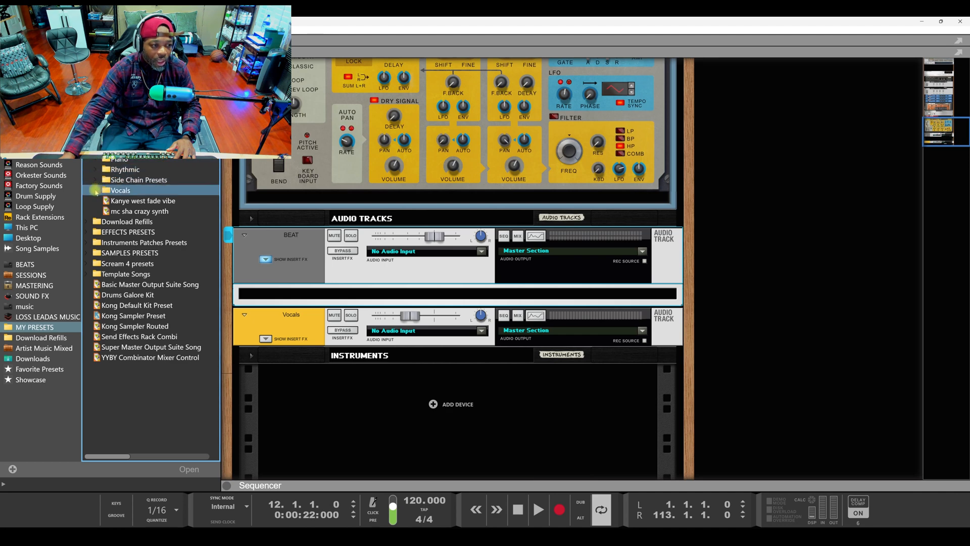
pyautogui.click(95, 179)
pyautogui.moveTo(132, 190); pyautogui.dragTo(374, 298)
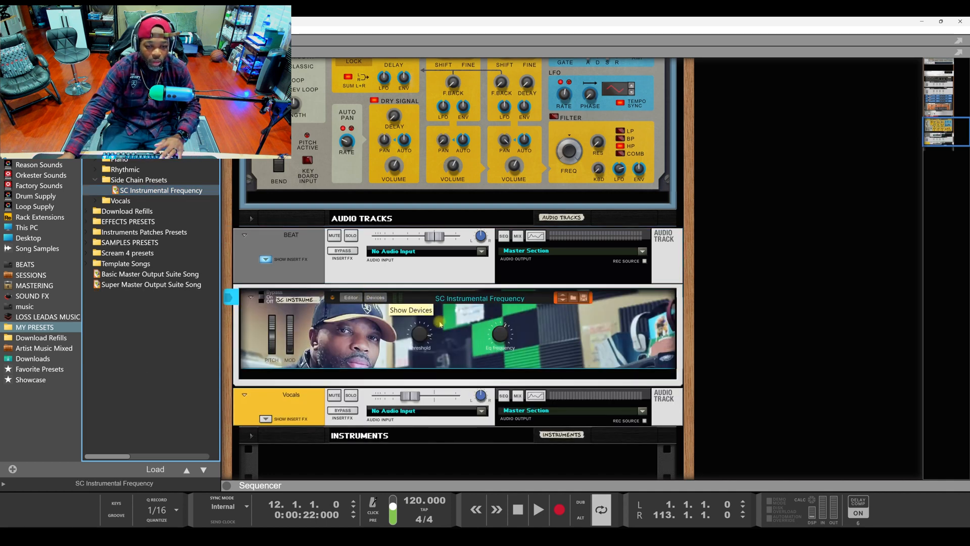
pyautogui.click(376, 297)
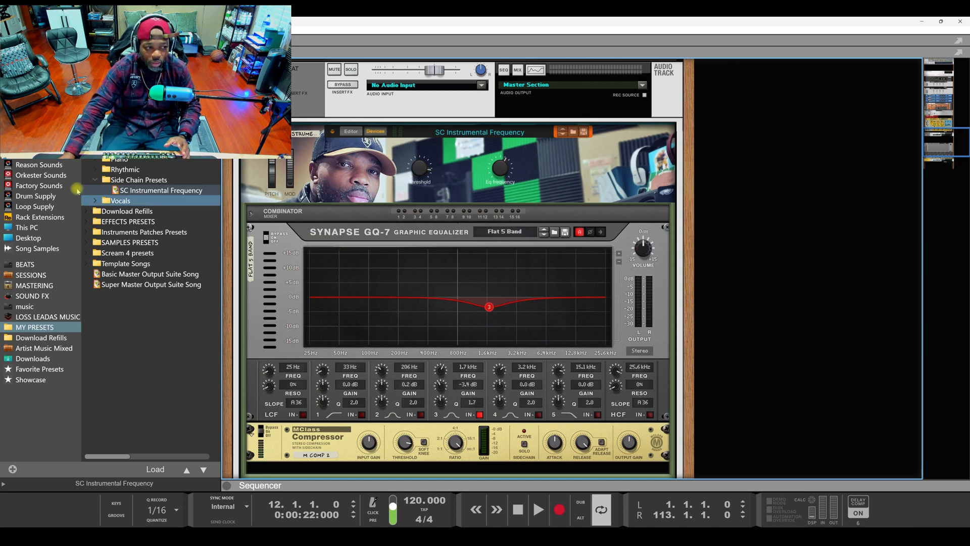
# Browse the effect devices in the browser for the MClass Equalizer and MClass Compressor
pyautogui.click(28, 128)
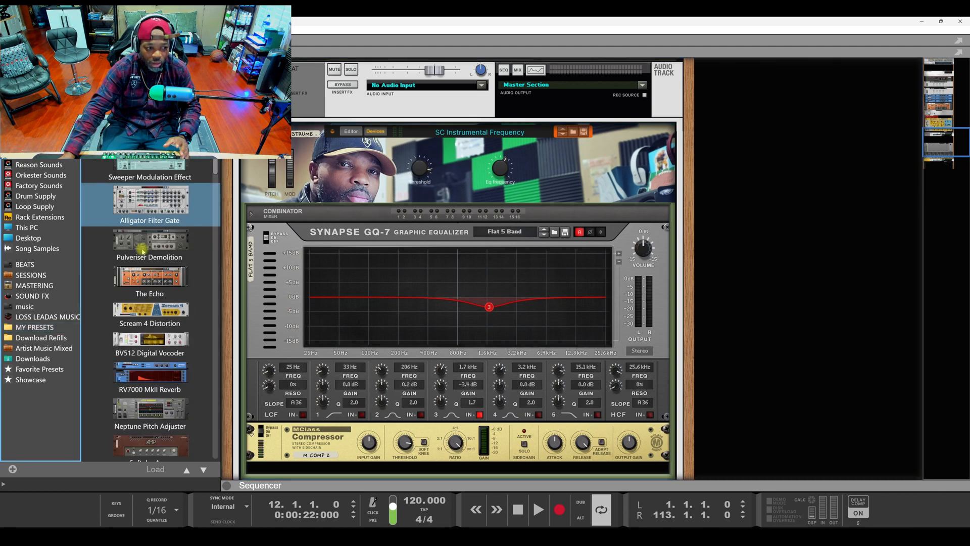
pyautogui.scroll(-3, 154, 279)
pyautogui.scroll(-10, 152, 279)
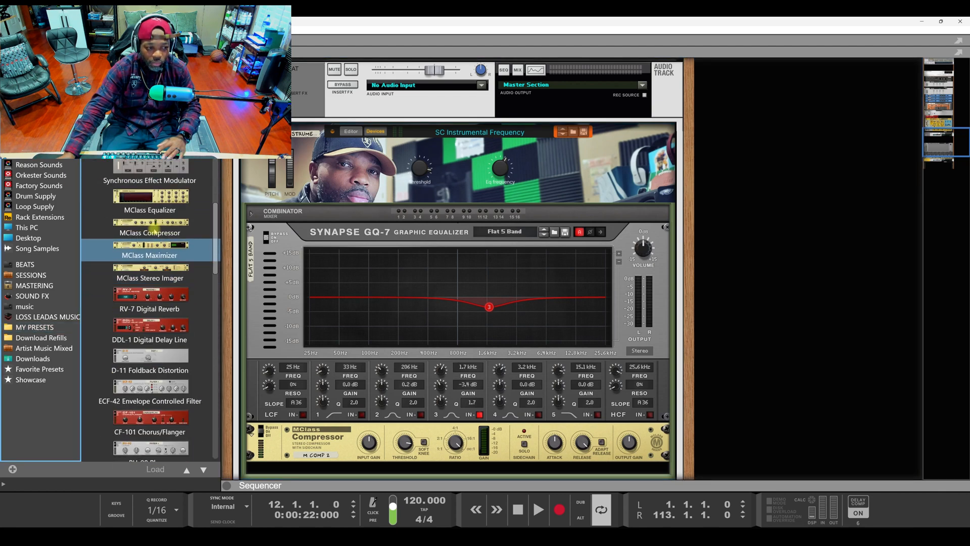
pyautogui.moveTo(150, 200); pyautogui.dragTo(475, 333)
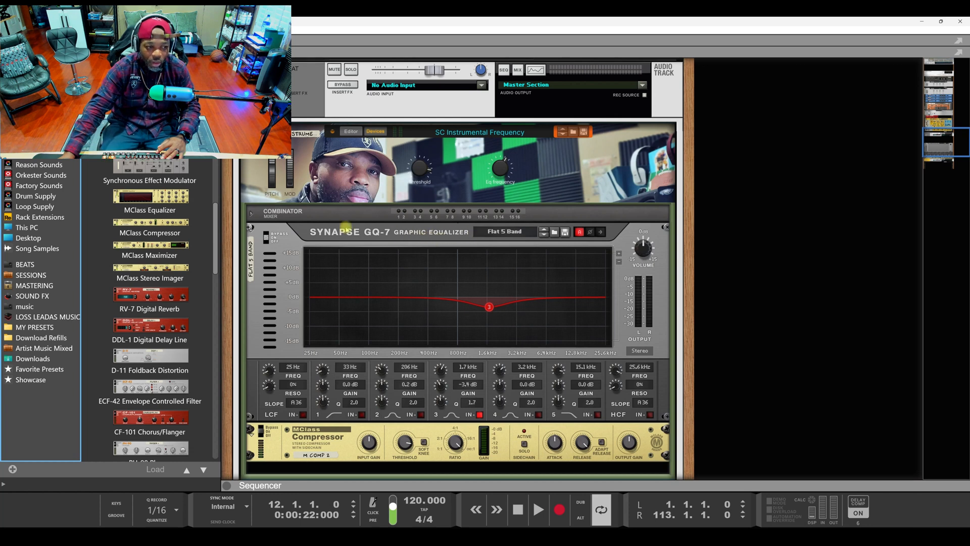
pyautogui.click(144, 193)
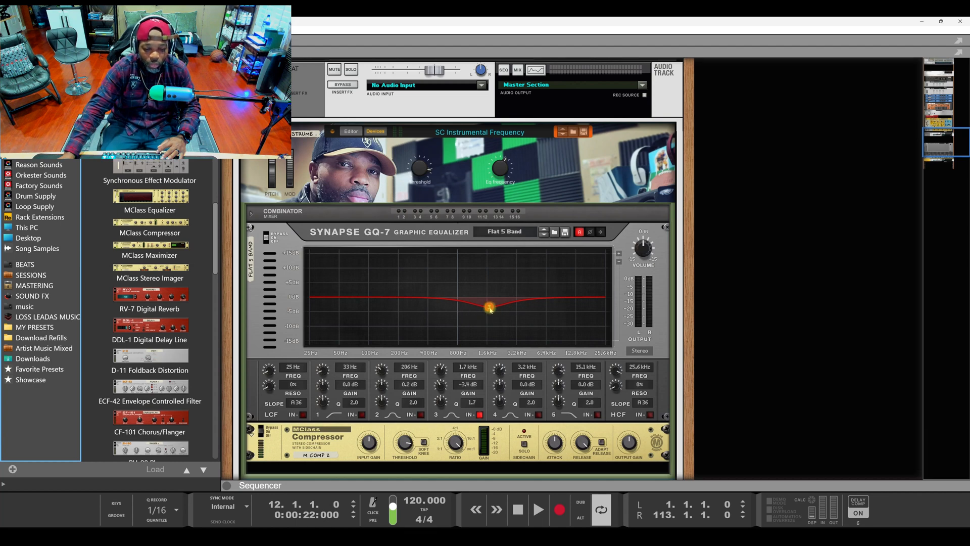
# Review the GQ-7 equalizer and MClass Compressor inside BEAT's Combinator, playing the song briefly to view the spectrum before stopping playback
pyautogui.scroll(4, 429, 289)
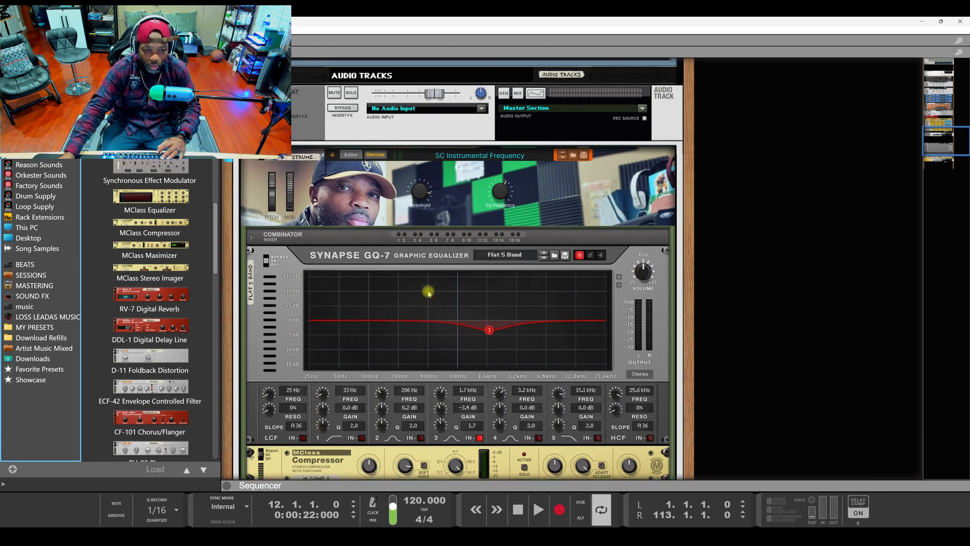
pyautogui.scroll(-3, 429, 293)
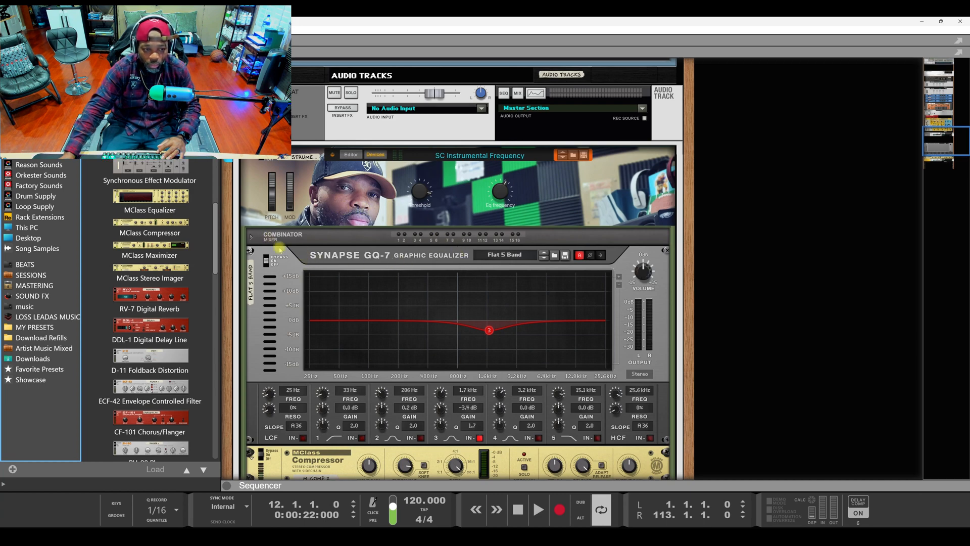
pyautogui.scroll(-3, 396, 327)
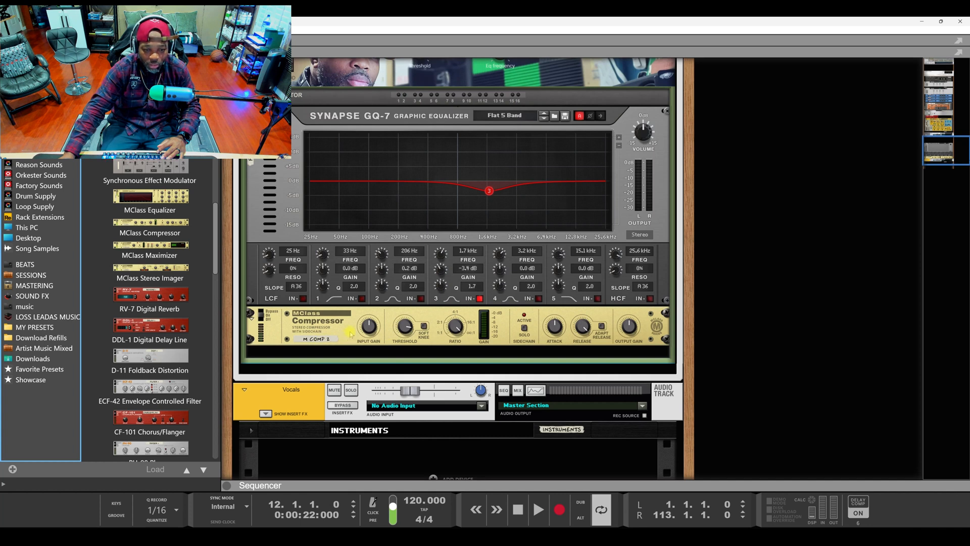
pyautogui.scroll(3, 458, 321)
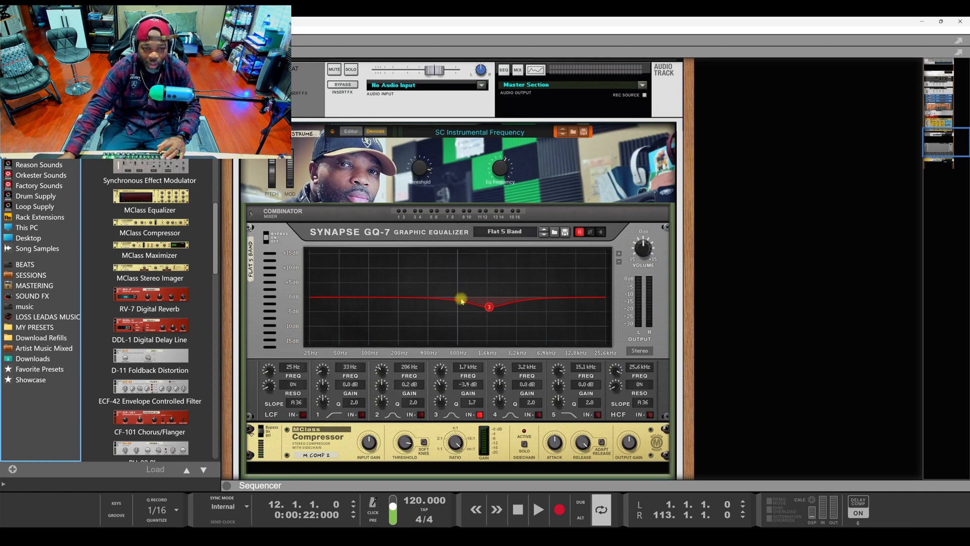
pyautogui.press('space')
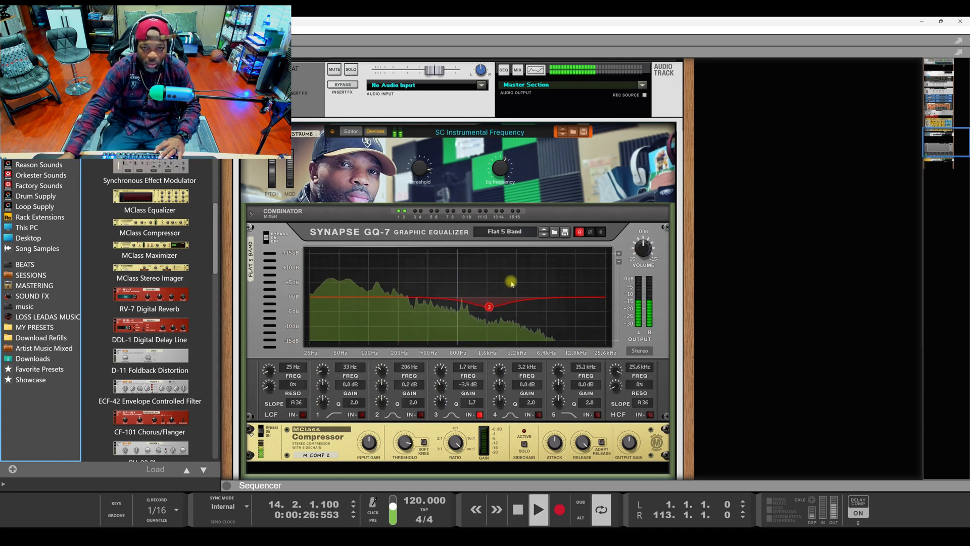
pyautogui.scroll(2, 512, 281)
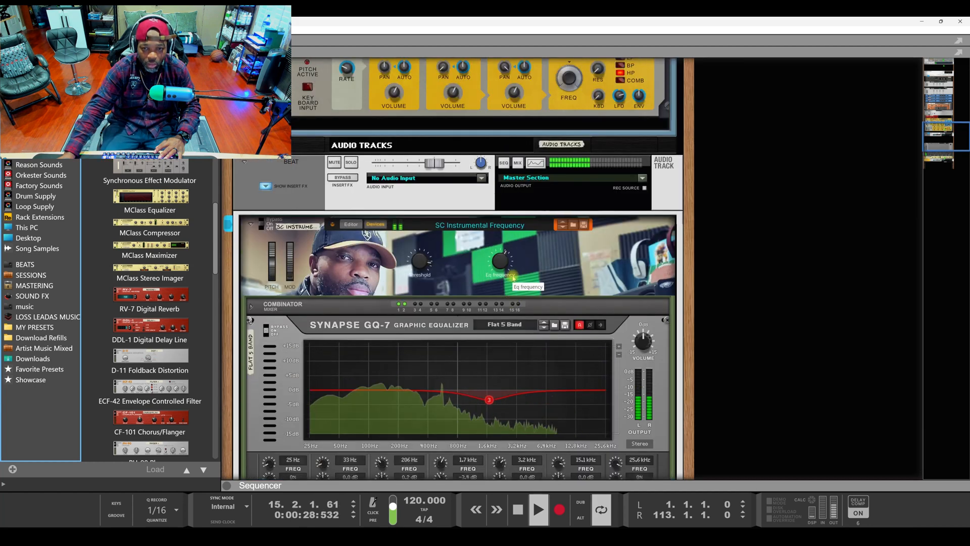
pyautogui.scroll(-1, 513, 278)
pyautogui.press('space')
# Flip to the rack rear and examine the Combinator's cabling, showing its editor to reveal the Source CV inputs
pyautogui.press('Tab')
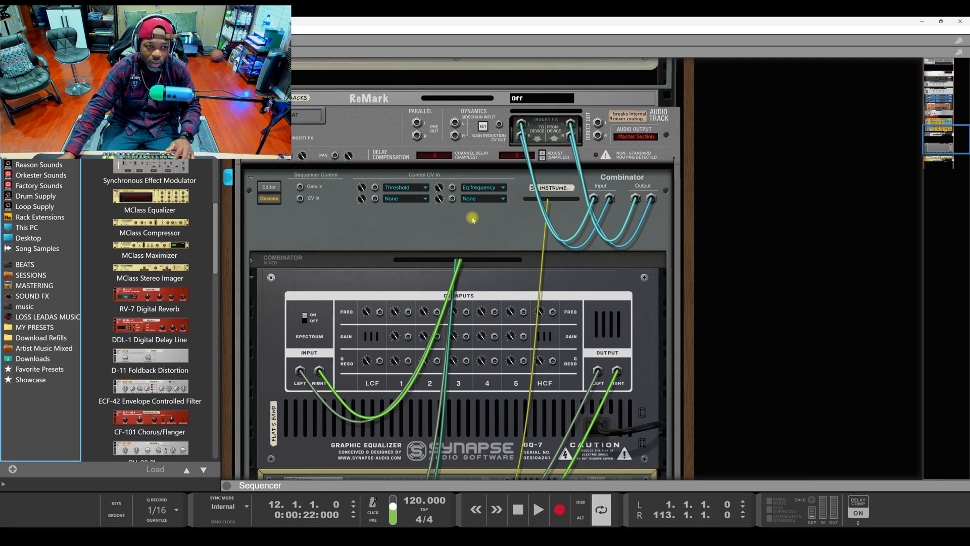
pyautogui.scroll(-3, 472, 218)
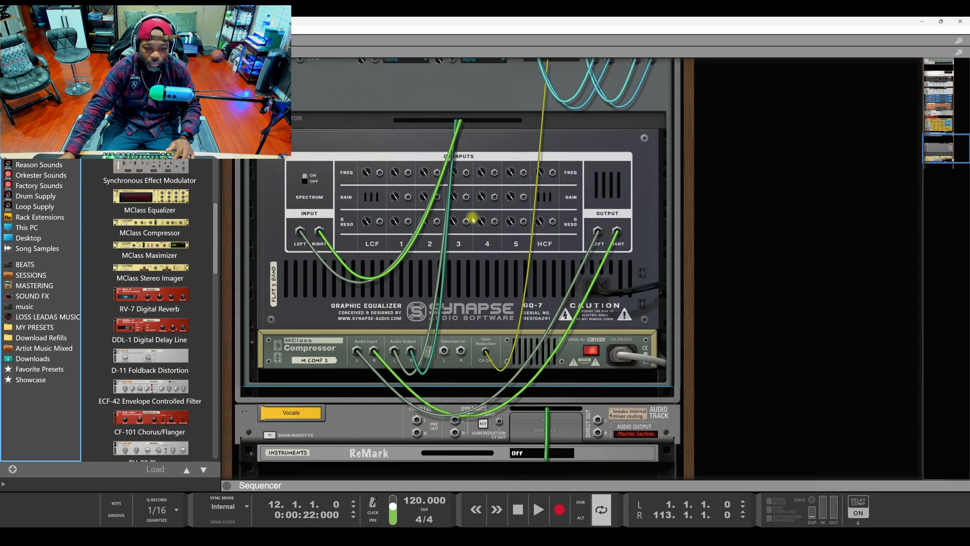
pyautogui.scroll(3, 478, 222)
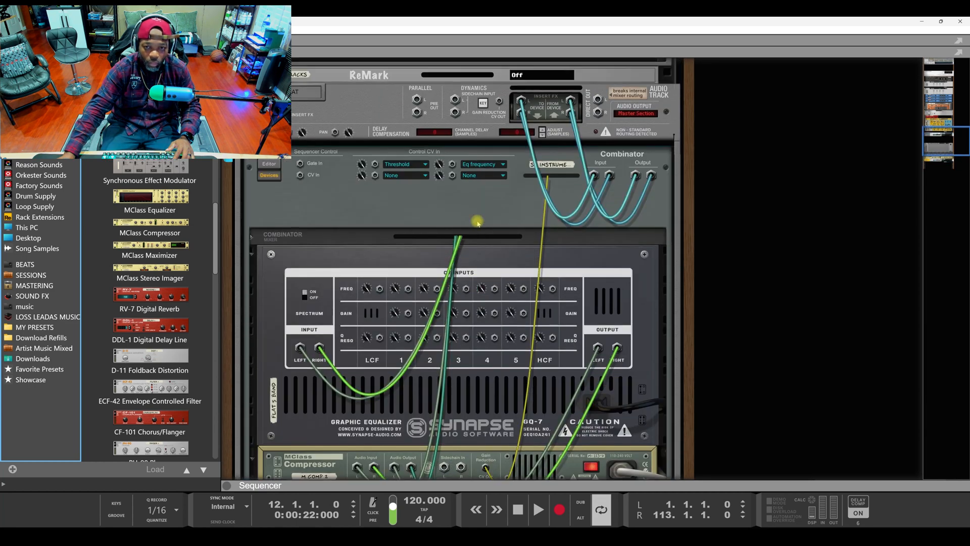
pyautogui.click(268, 164)
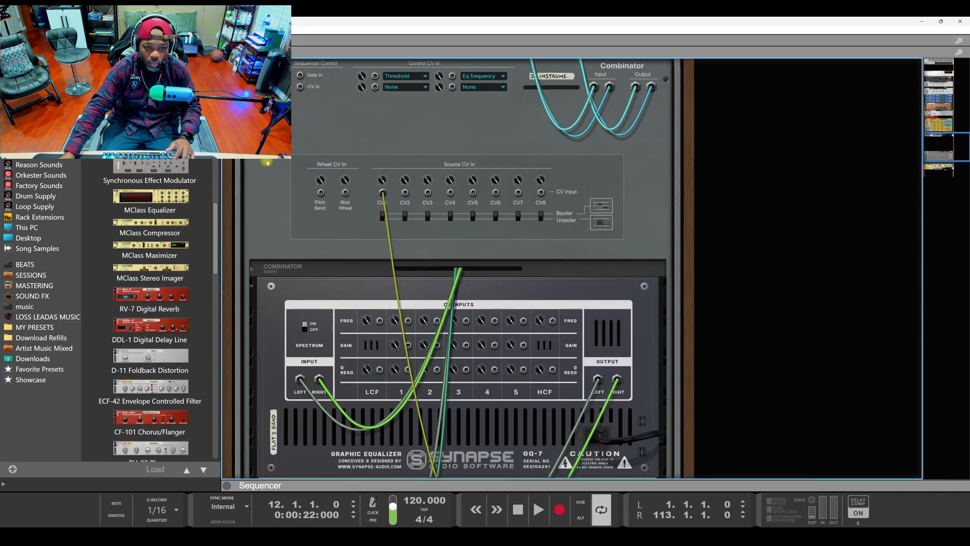
pyautogui.scroll(2, 476, 210)
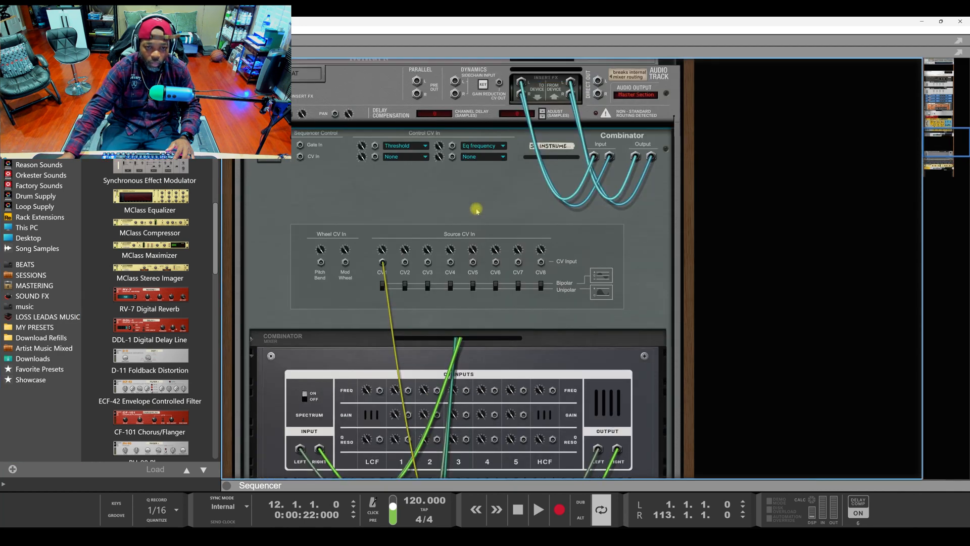
pyautogui.scroll(-3, 476, 210)
# On the rack front, check the Combinator's Configure view, exit it, and hide the editor
pyautogui.press('Tab')
pyautogui.scroll(4, 507, 243)
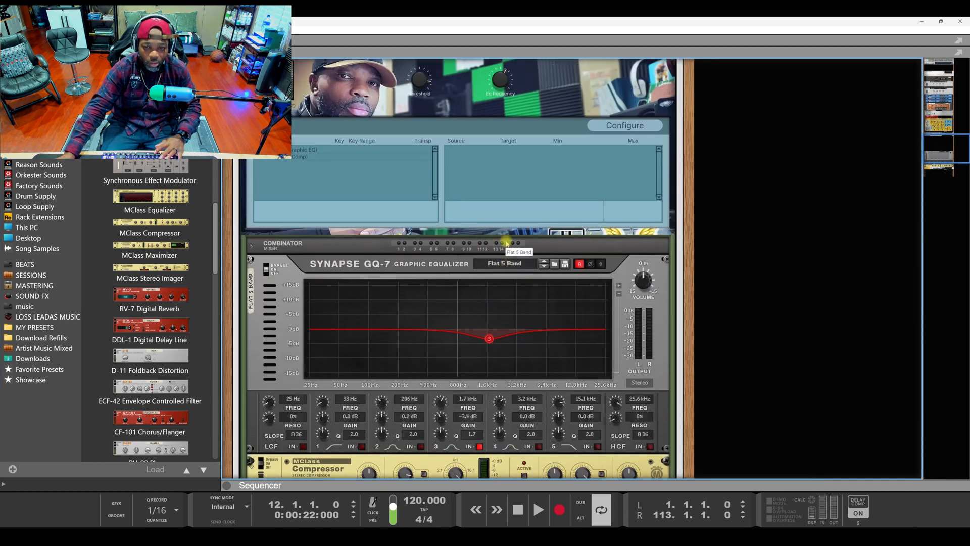
pyautogui.scroll(-4, 505, 231)
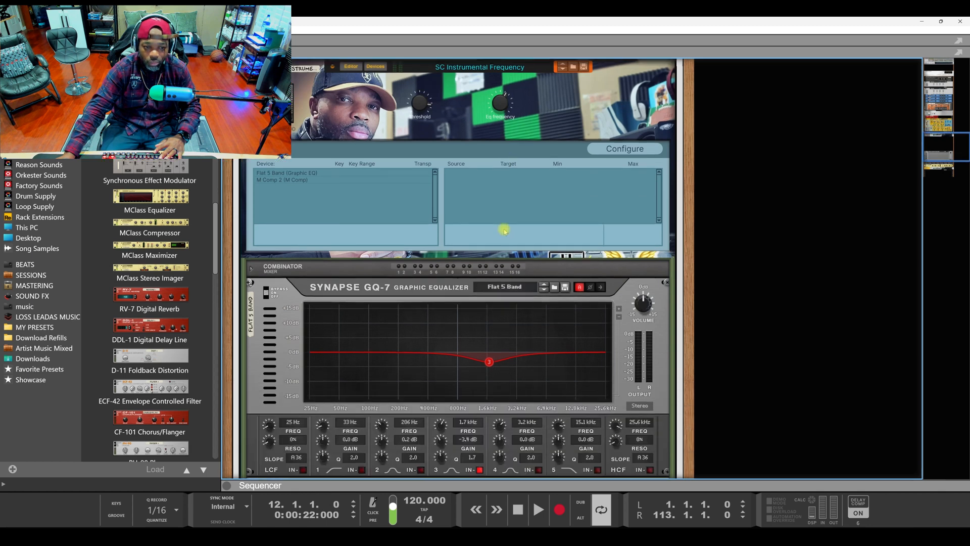
pyautogui.click(624, 148)
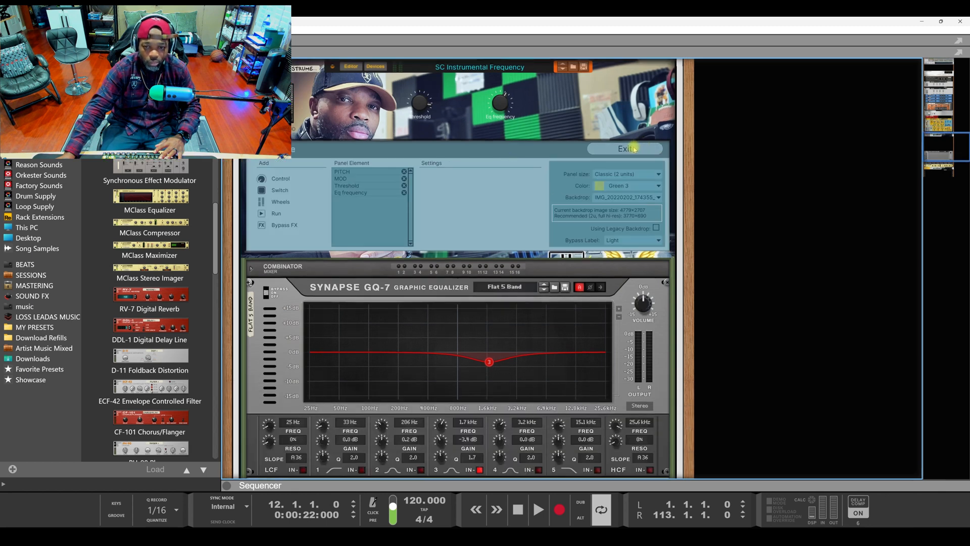
pyautogui.click(624, 148)
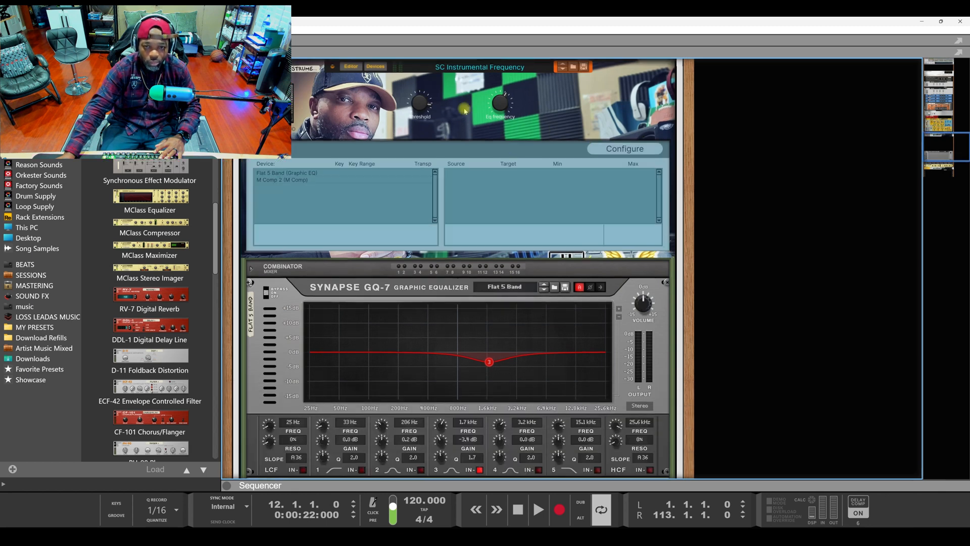
pyautogui.click(354, 66)
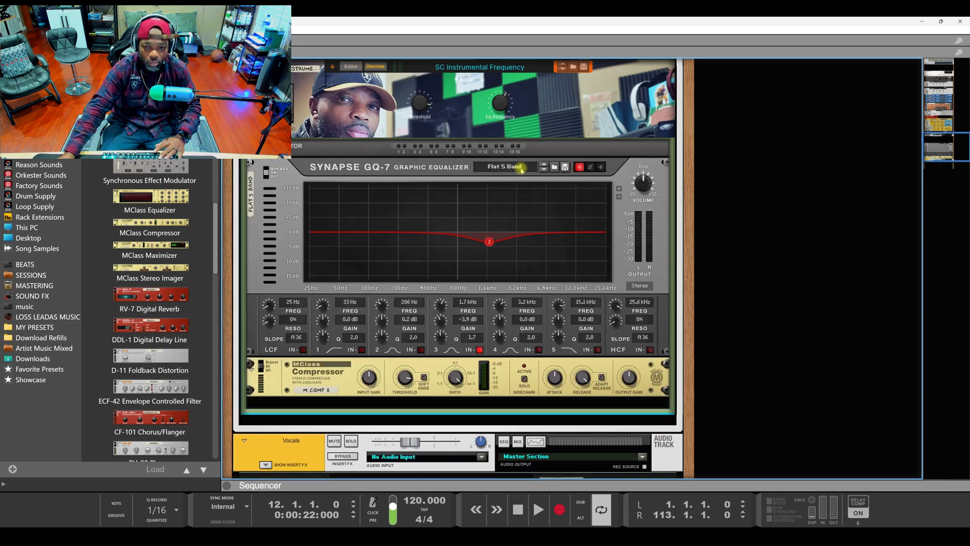
# Play the song briefly, stop it, and look over the rear wiring between the compressor, the Combinator and BEAT's insert connections
pyautogui.press('space')
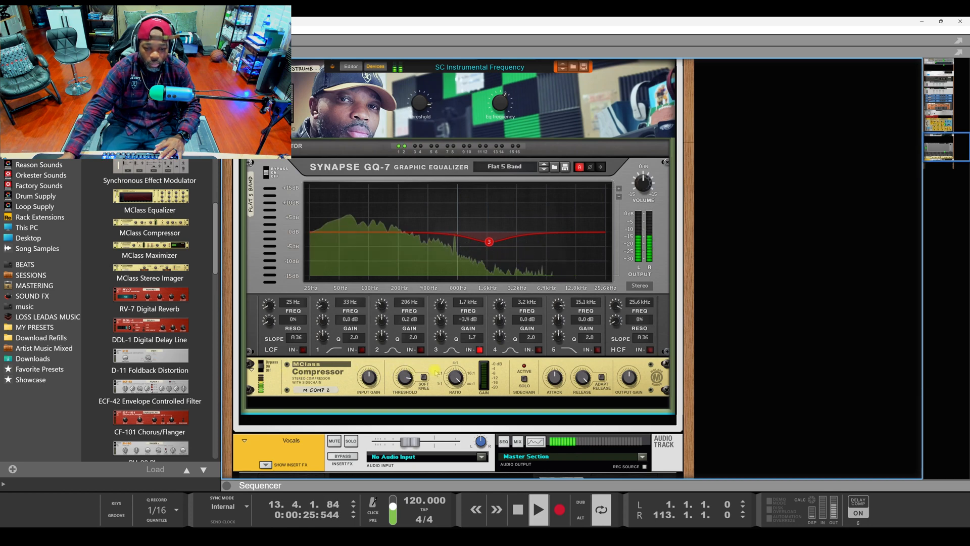
pyautogui.press('space')
pyautogui.press('Tab')
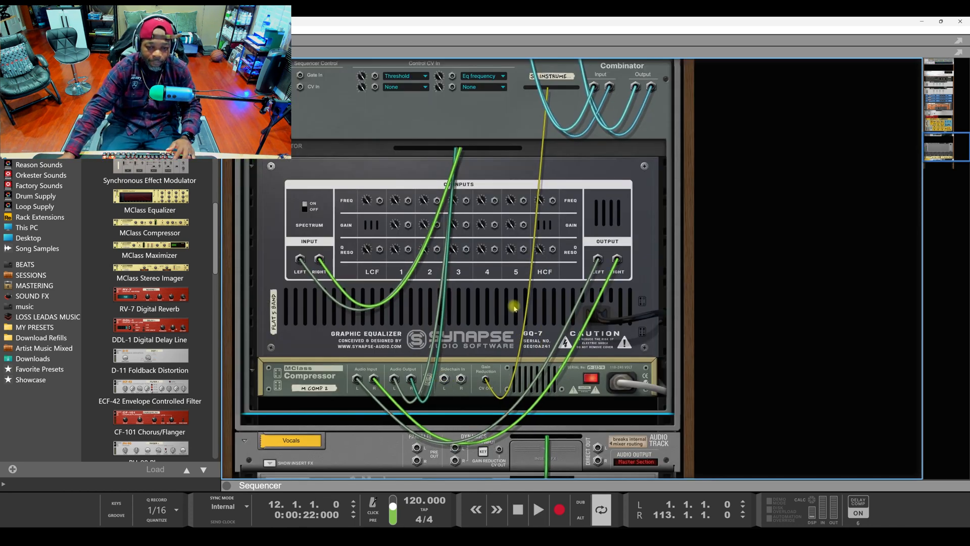
pyautogui.scroll(3, 546, 312)
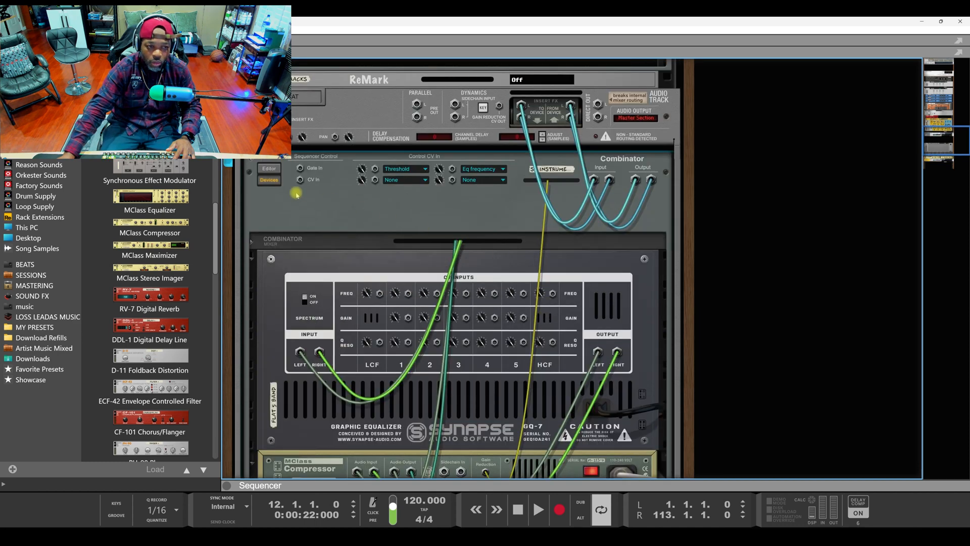
pyautogui.scroll(4, 324, 201)
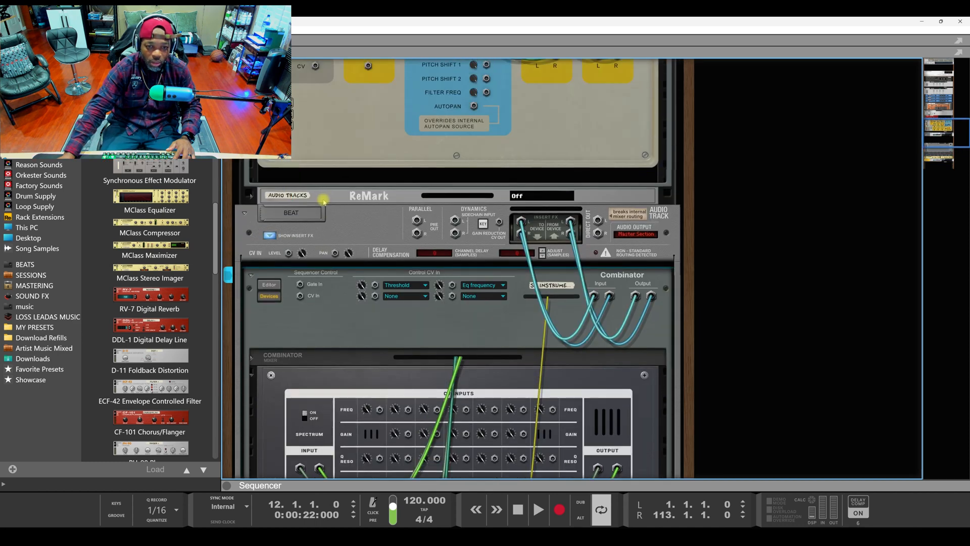
pyautogui.scroll(-3, 323, 201)
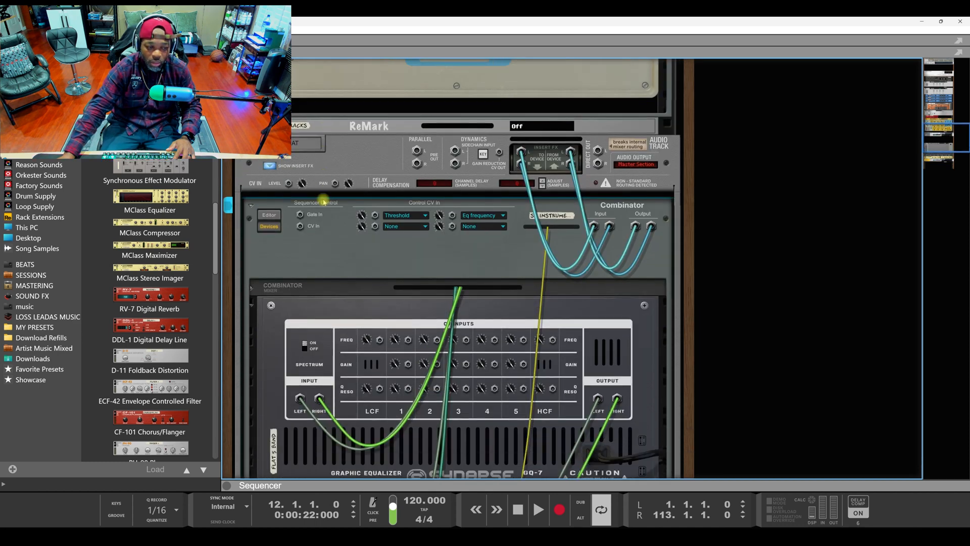
# Fold the SC Instrumental Frequency Combinator and view the Vocals channel's insert effects on the rack rear before hiding them again
pyautogui.click(251, 206)
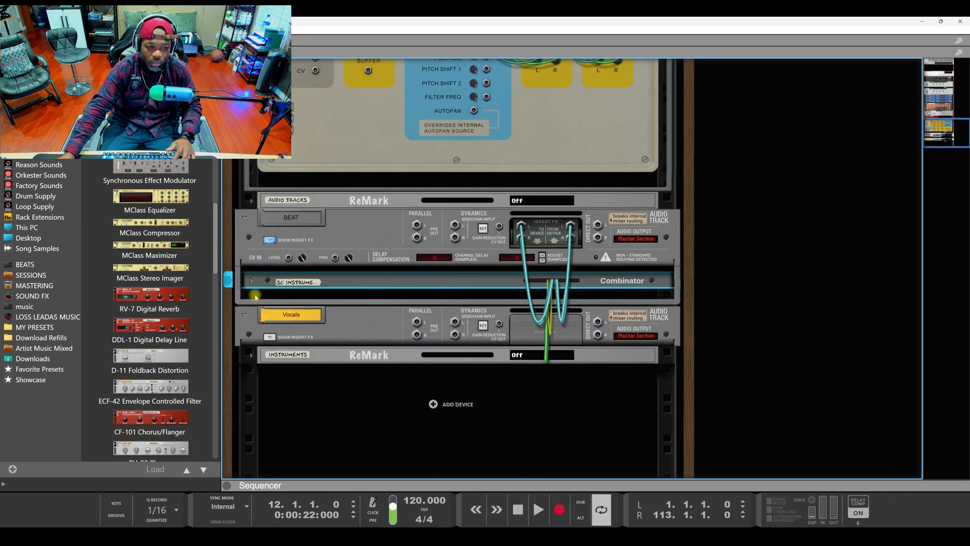
pyautogui.click(245, 315)
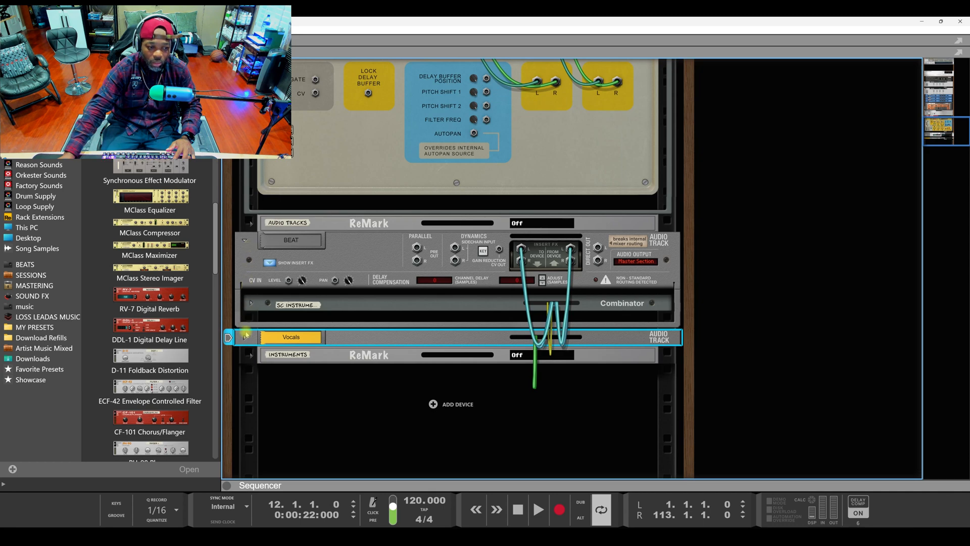
pyautogui.click(246, 337)
pyautogui.click(270, 360)
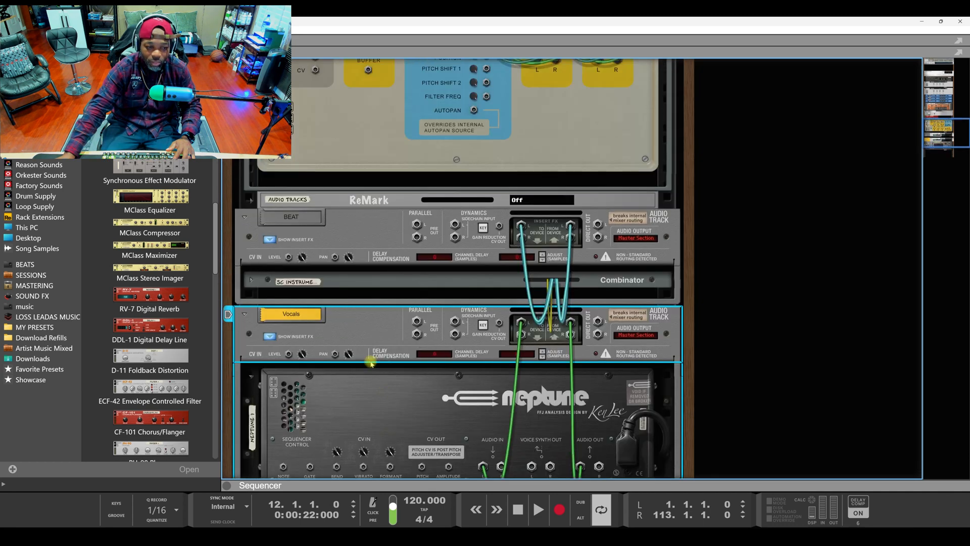
pyautogui.click(271, 338)
# Unfold the Combinator, its editor and its mixer section to examine the CV1 cable and the To Devices and From Devices connections
pyautogui.click(251, 279)
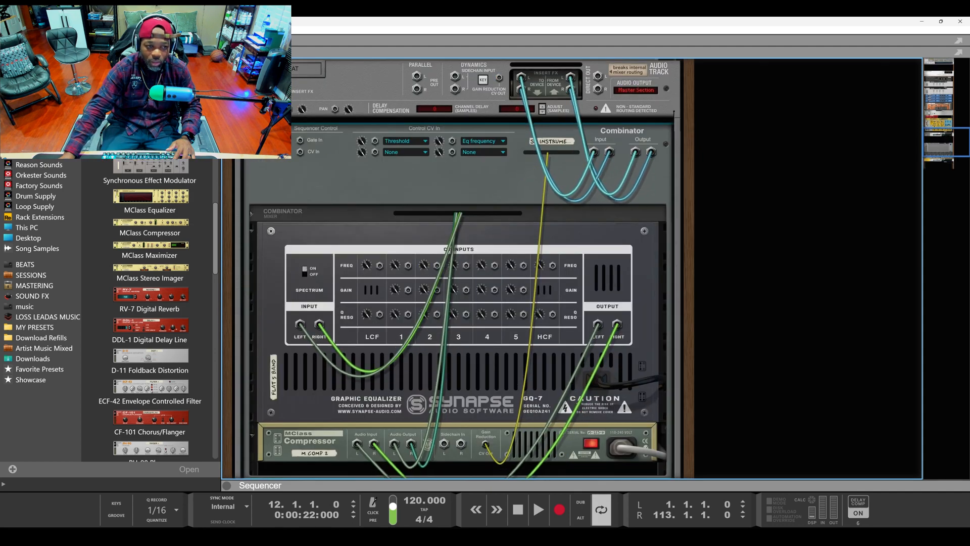
pyautogui.click(276, 141)
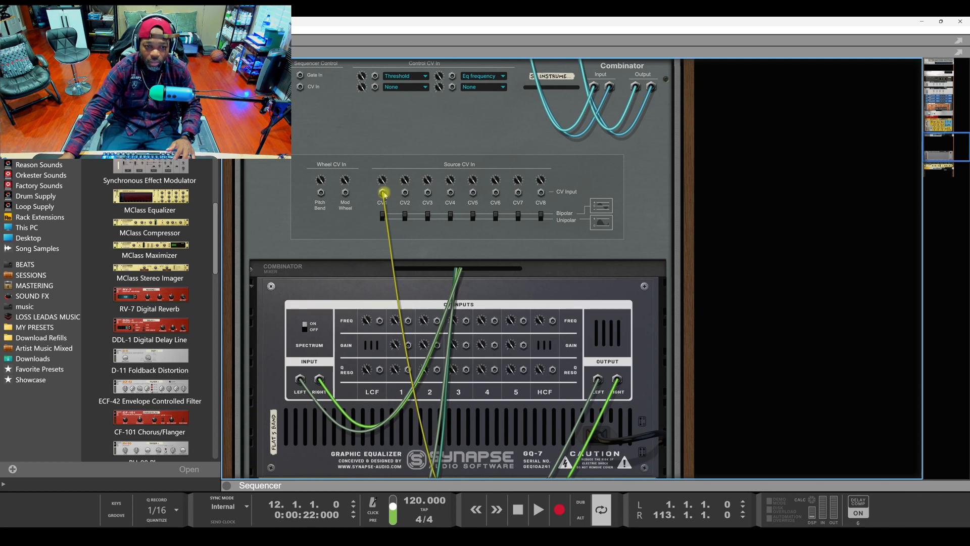
pyautogui.moveTo(384, 194)
pyautogui.scroll(-5, 471, 205)
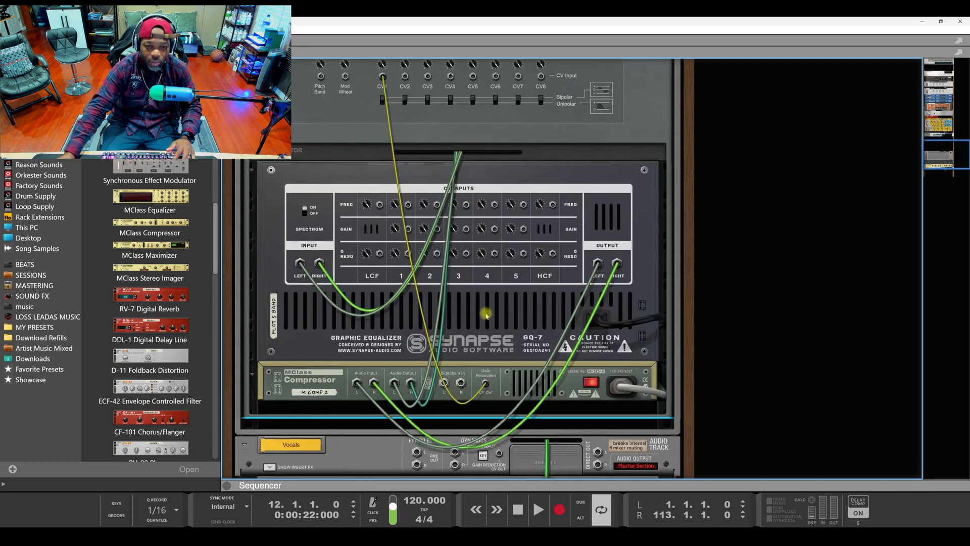
pyautogui.click(248, 150)
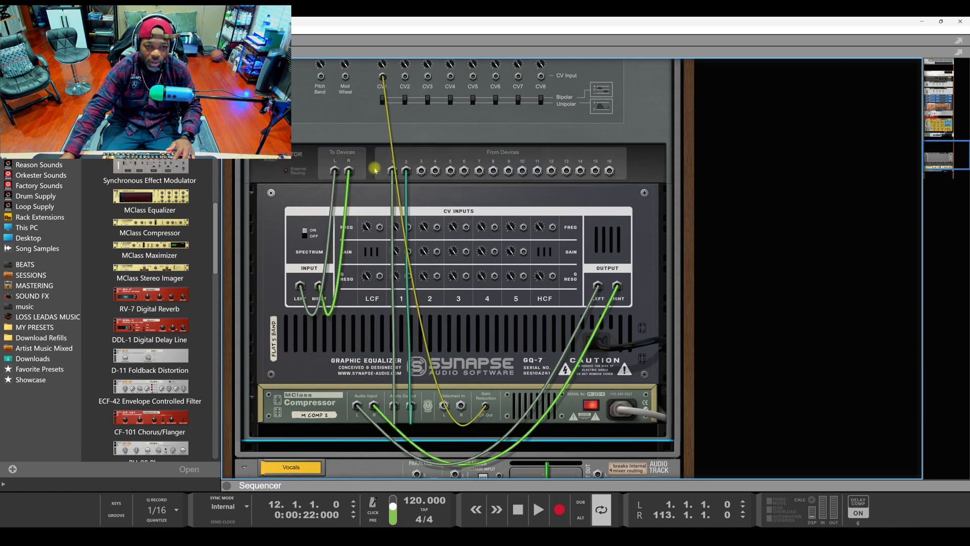
pyautogui.scroll(-2, 493, 274)
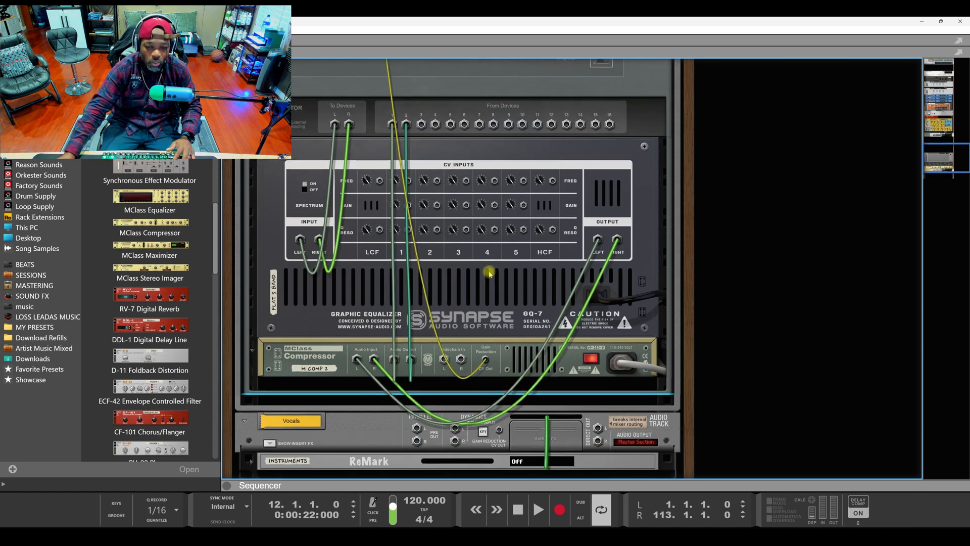
pyautogui.scroll(1, 489, 273)
# On the rack front, play the song and set the Combinator's MClass Compressor threshold to -1.4 dB
pyautogui.press('Tab')
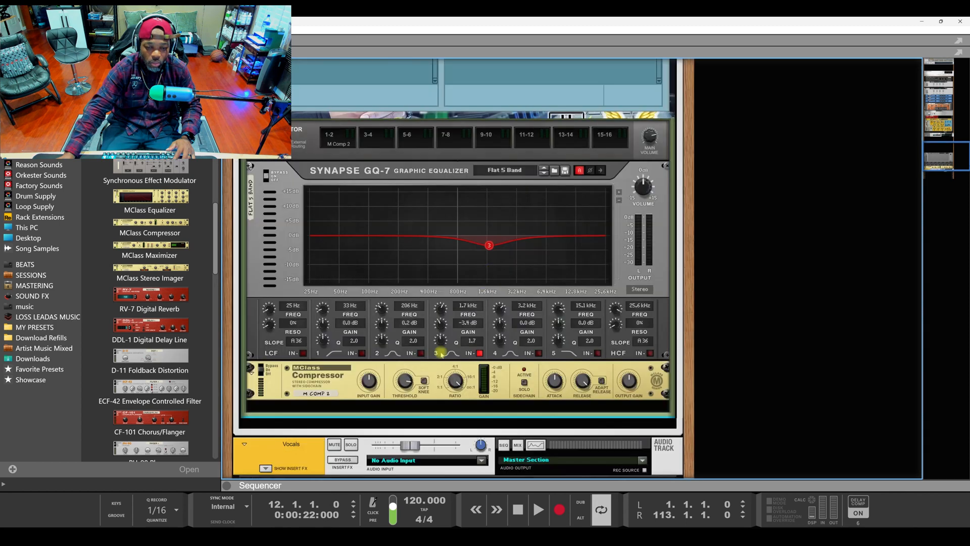
pyautogui.press('space')
pyautogui.moveTo(410, 384)
pyautogui.mouseDown()
pyautogui.moveTo(423, 481)
pyautogui.moveTo(411, 375)
pyautogui.mouseUp()
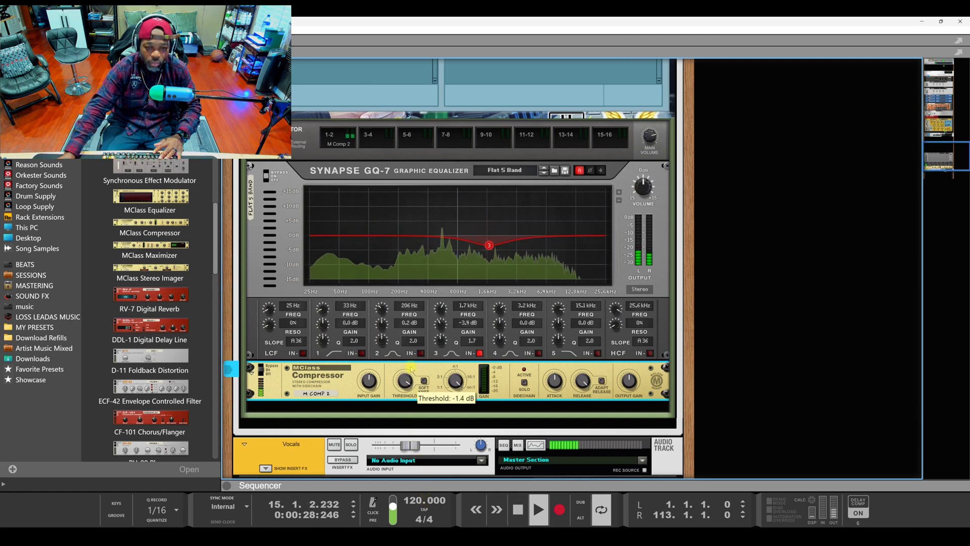
# Stop playback, view the Vocals channel's Spectrum EQ while briefly playing the song to examine its frequencies, and close the EQ window
pyautogui.press('space')
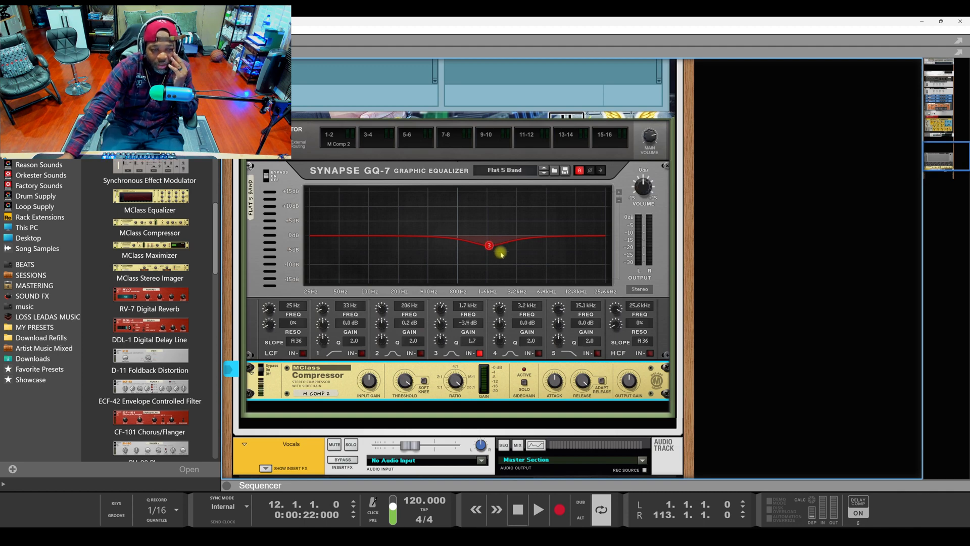
pyautogui.scroll(5, 474, 277)
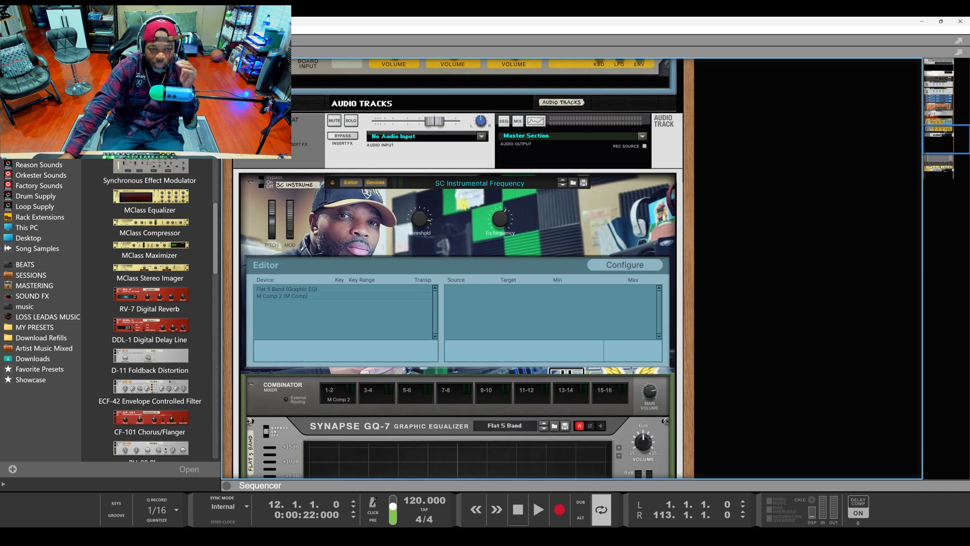
pyautogui.scroll(-10, 463, 224)
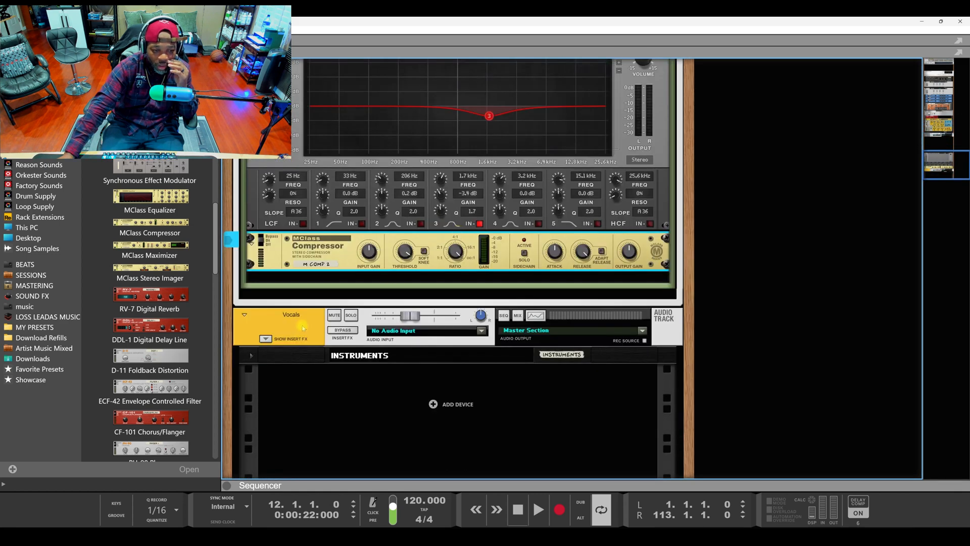
pyautogui.click(303, 327)
pyautogui.press('F2')
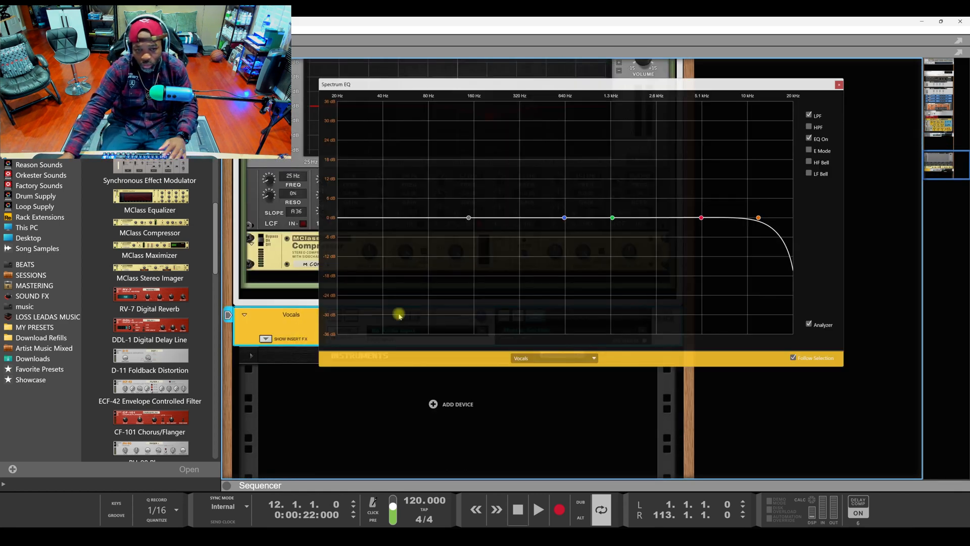
pyautogui.press('space')
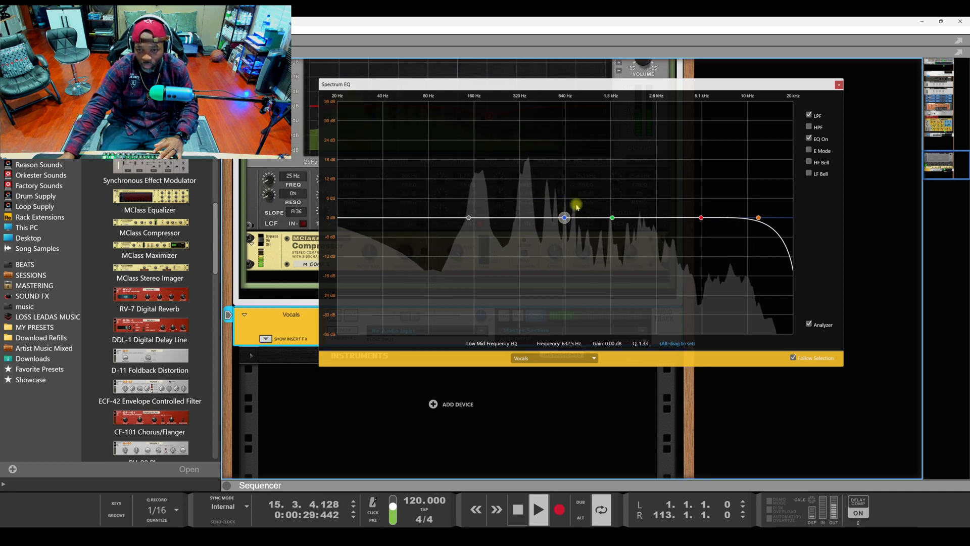
pyautogui.press('space')
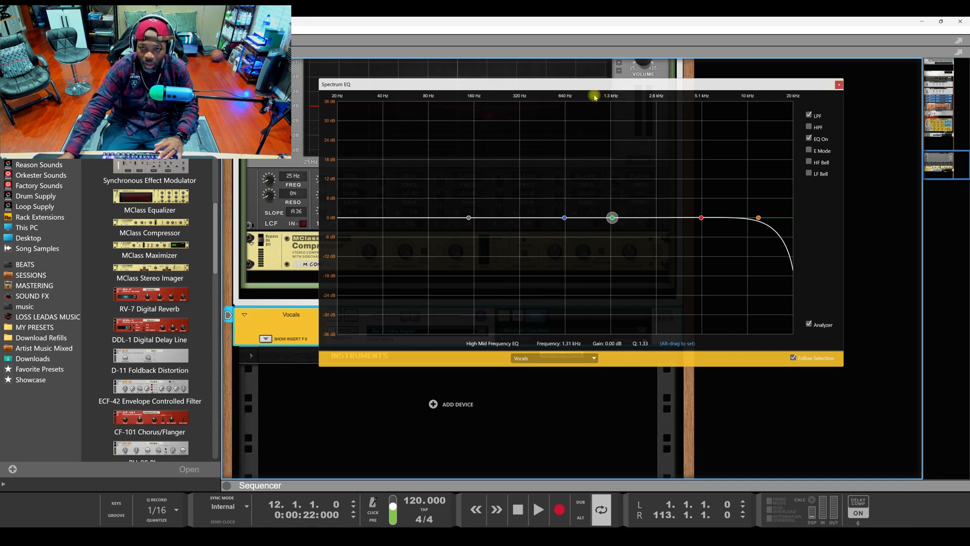
pyautogui.click(838, 87)
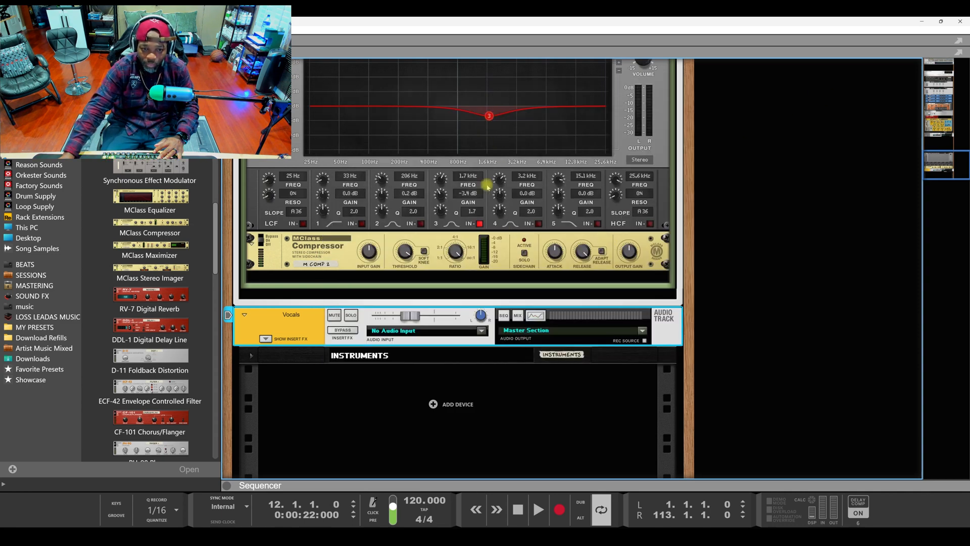
# Lower the Combinator's Eq Frequency control so the GQ-7 equalizer's band 3 sits at 1.1 kHz
pyautogui.scroll(5, 488, 186)
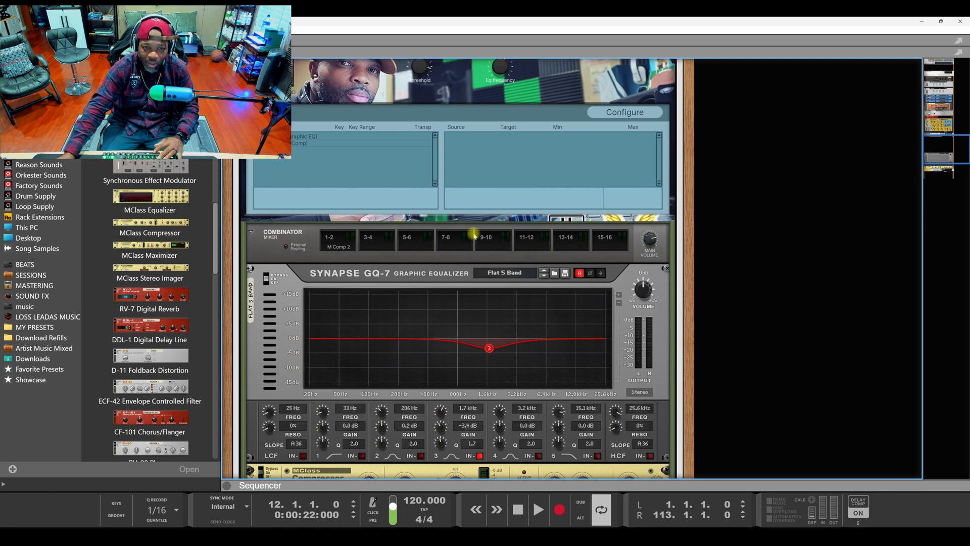
pyautogui.scroll(3, 474, 233)
pyautogui.moveTo(426, 186)
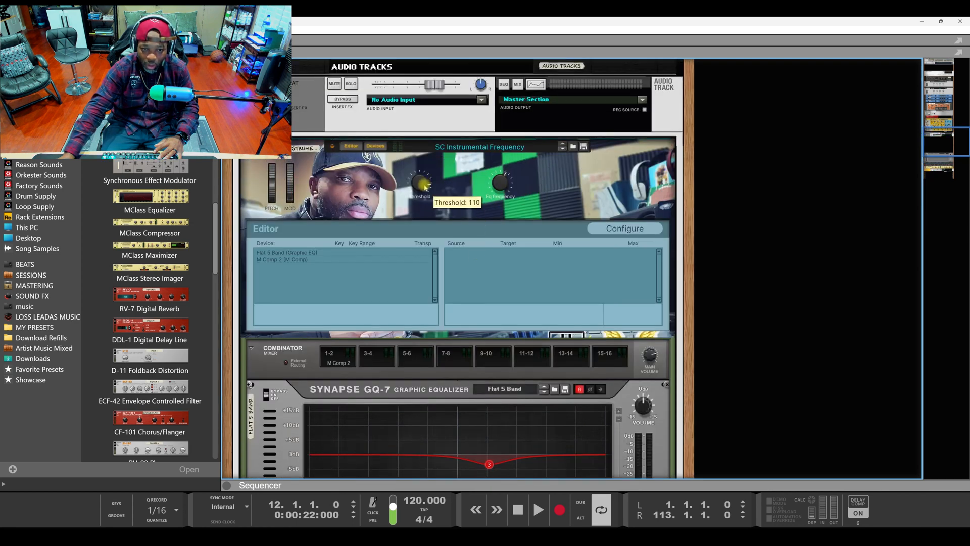
pyautogui.moveTo(502, 188)
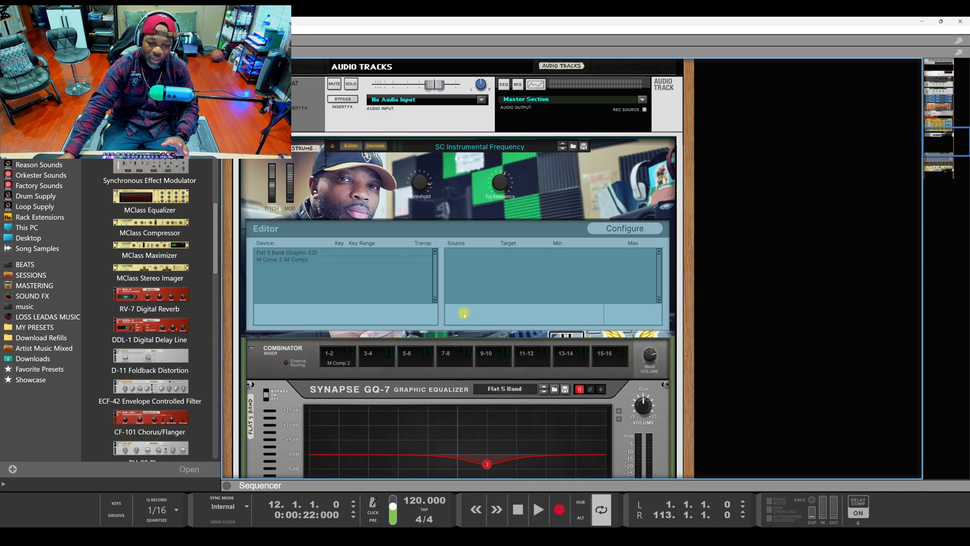
pyautogui.scroll(-3, 449, 352)
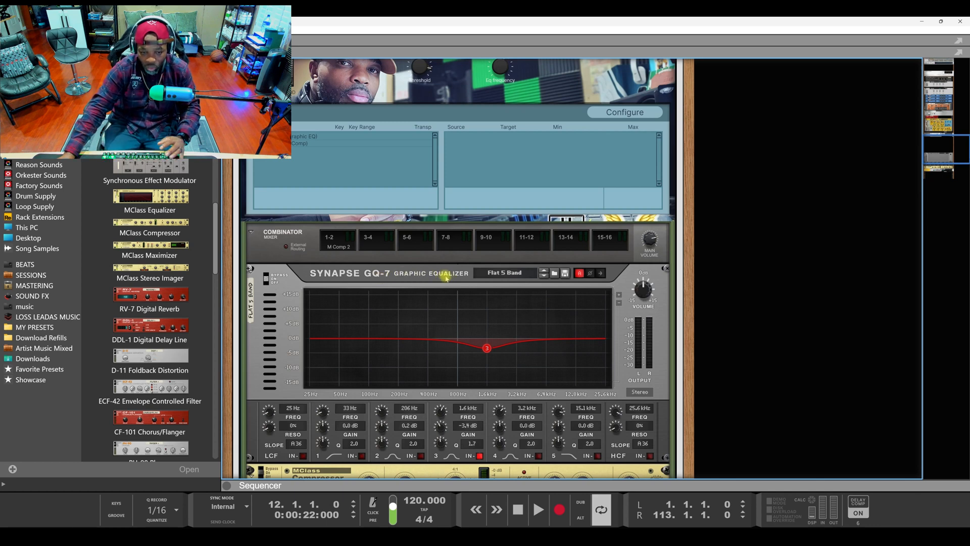
pyautogui.click(146, 208)
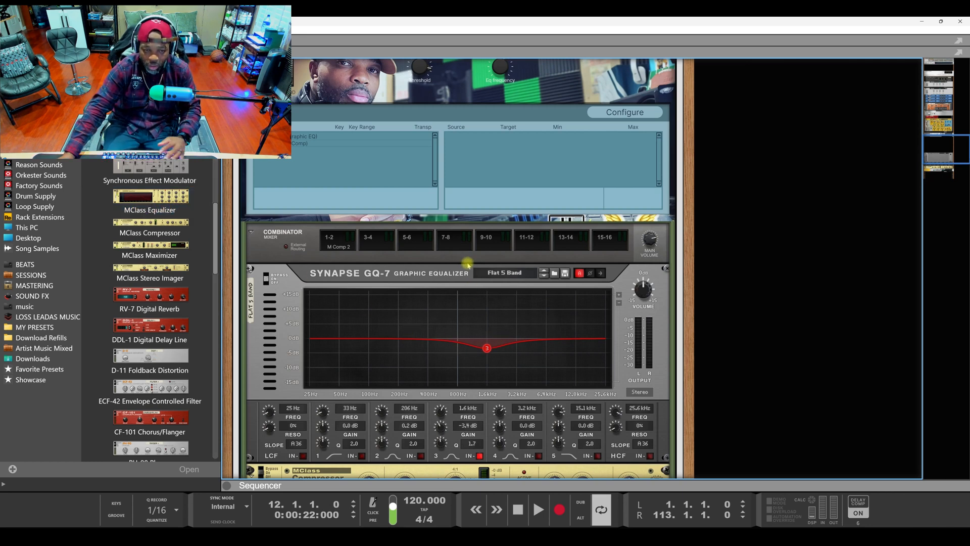
pyautogui.scroll(1, 467, 262)
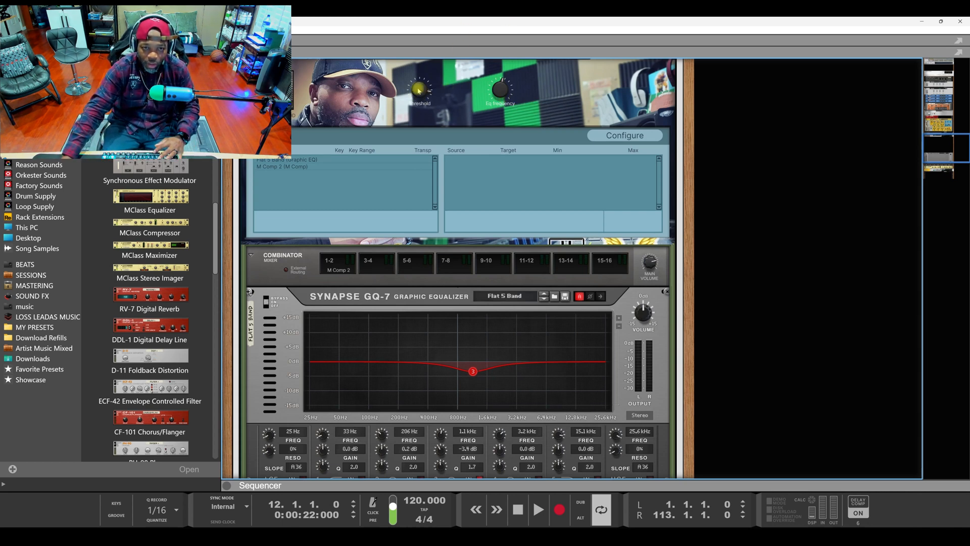
# Play the song and lower the MClass Compressor's threshold to -26.4 dB, varying it again during a second playback
pyautogui.scroll(-3, 429, 93)
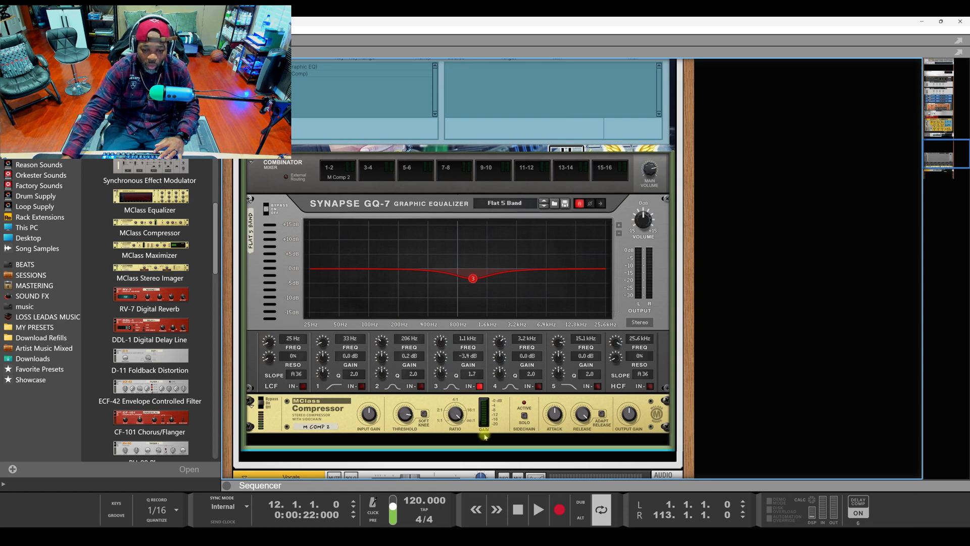
pyautogui.click(456, 416)
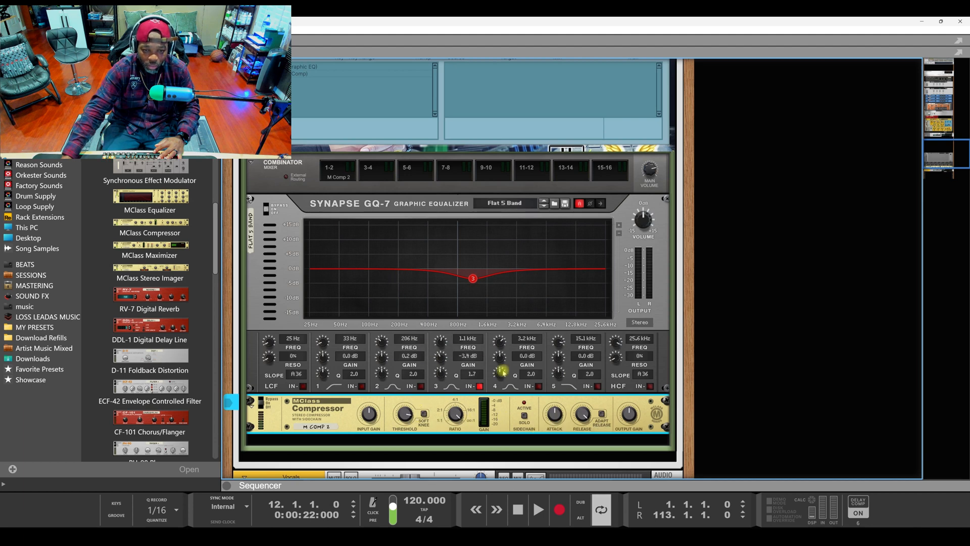
pyautogui.scroll(2, 472, 294)
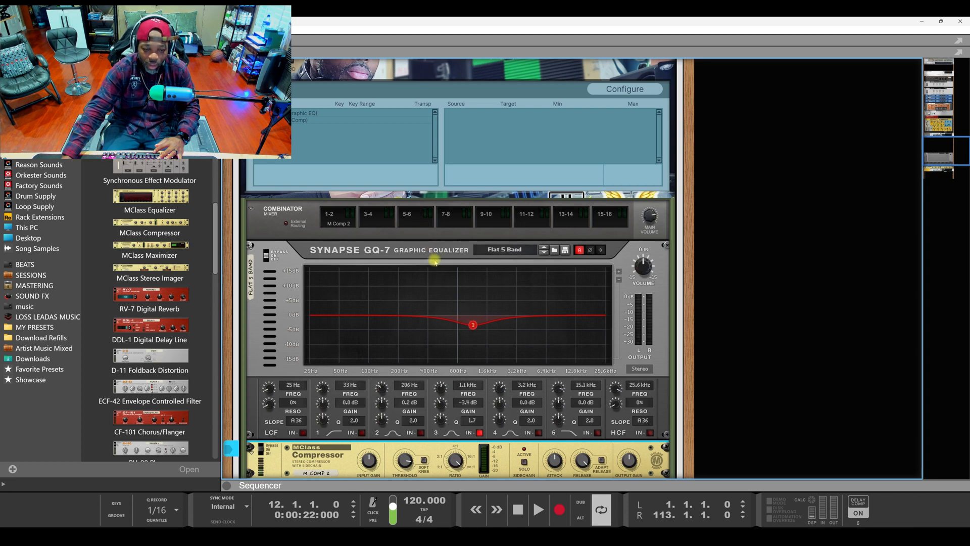
pyautogui.press('space')
pyautogui.moveTo(405, 461); pyautogui.dragTo(413, 525)
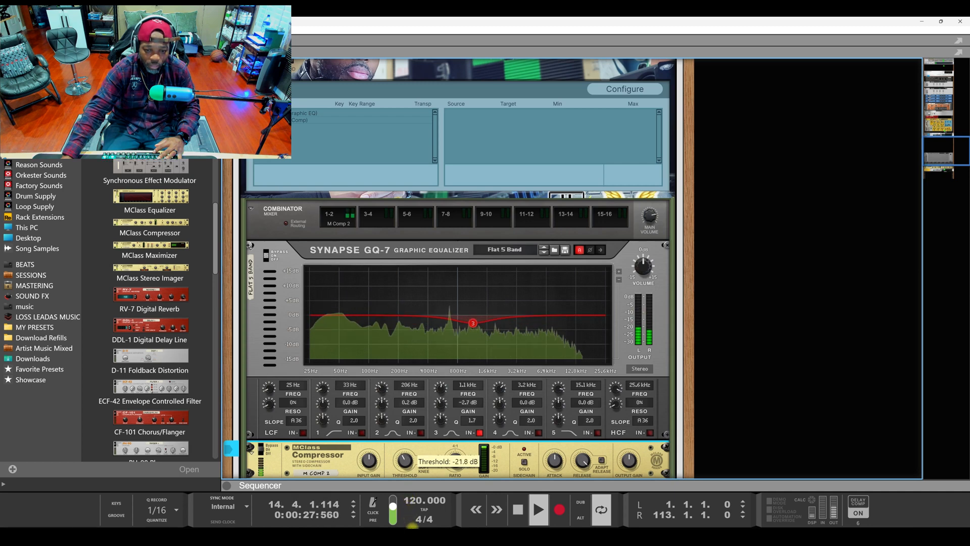
pyautogui.moveTo(413, 526); pyautogui.dragTo(413, 511)
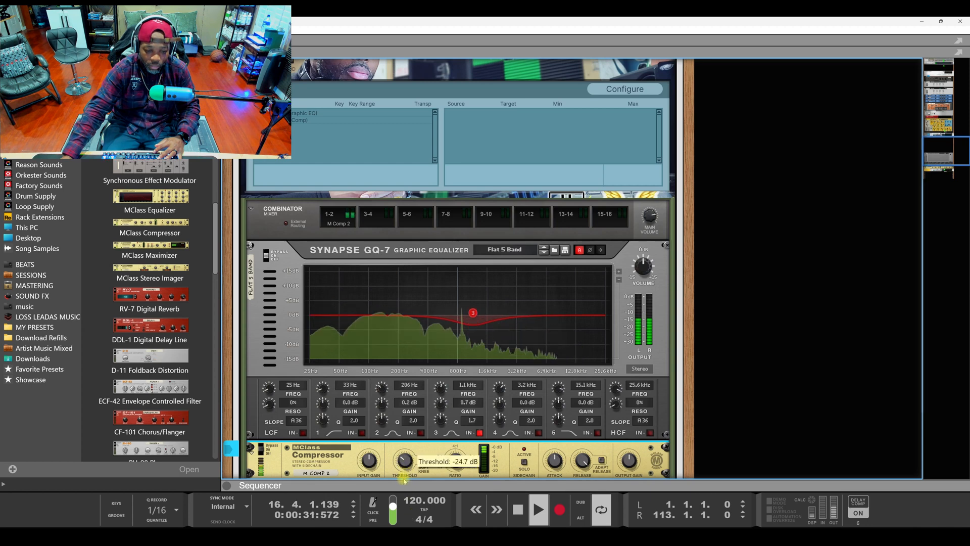
pyautogui.moveTo(401, 504); pyautogui.dragTo(404, 467)
pyautogui.press('space')
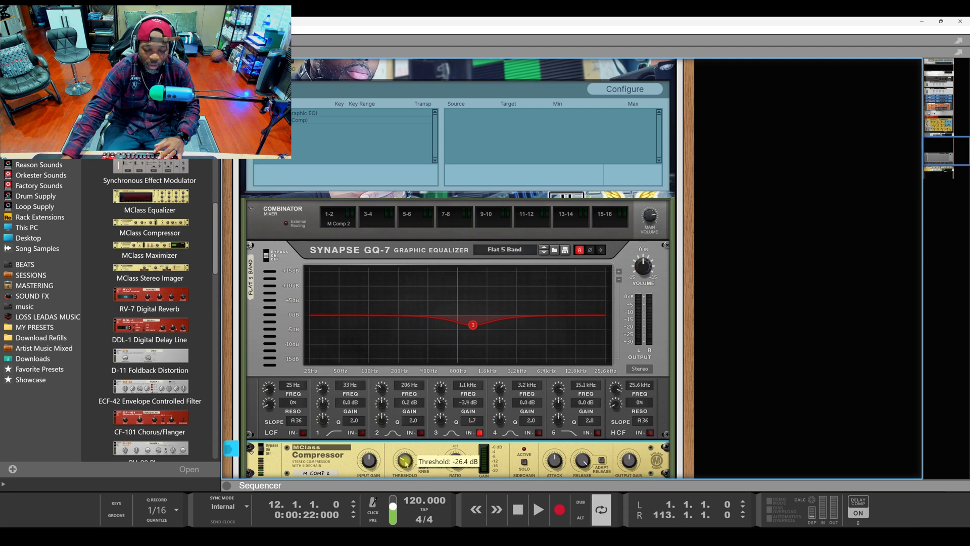
pyautogui.press('space')
pyautogui.moveTo(407, 463); pyautogui.dragTo(406, 513)
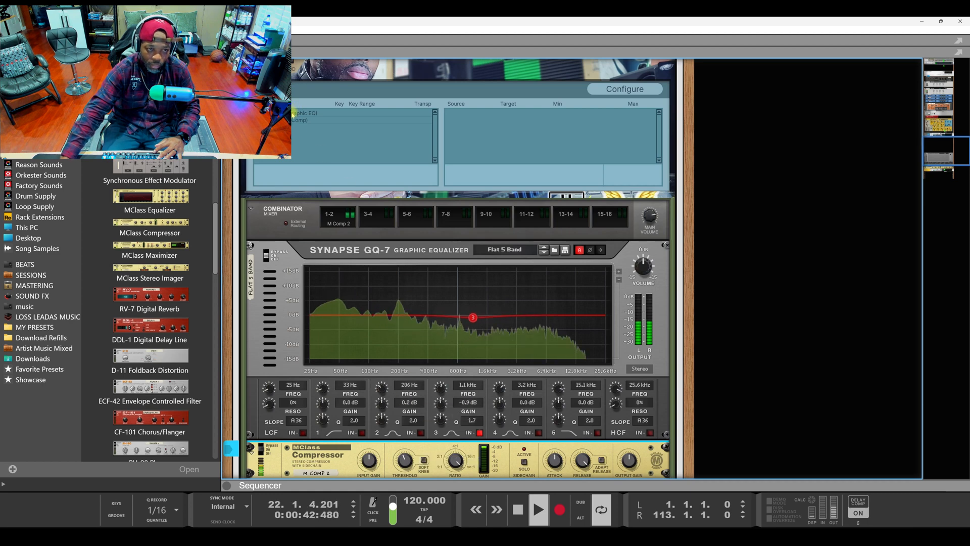
# Select the Flat 5 Band equalizer in the Combinator's editor, stop playback, and examine its CV In 1 and Eq frequency mappings
pyautogui.click(310, 116)
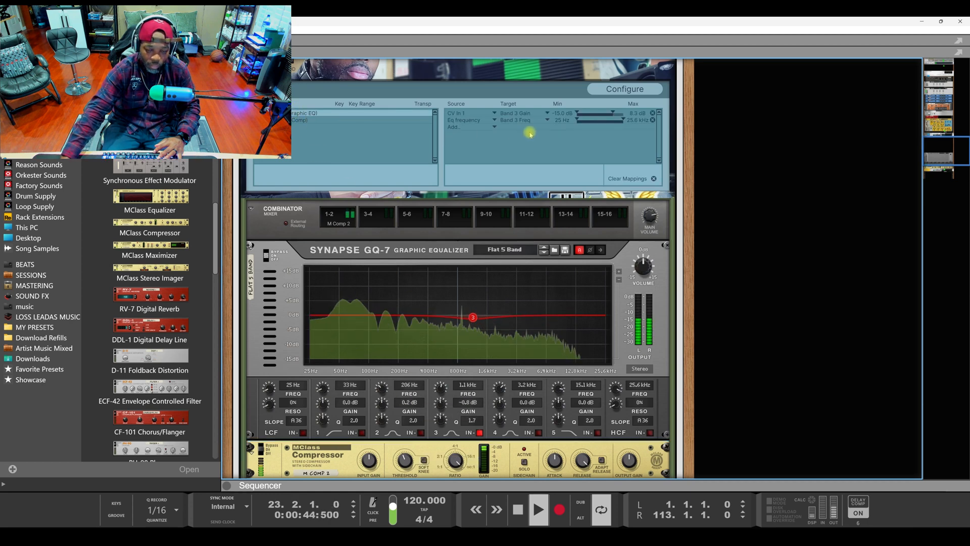
pyautogui.press('space')
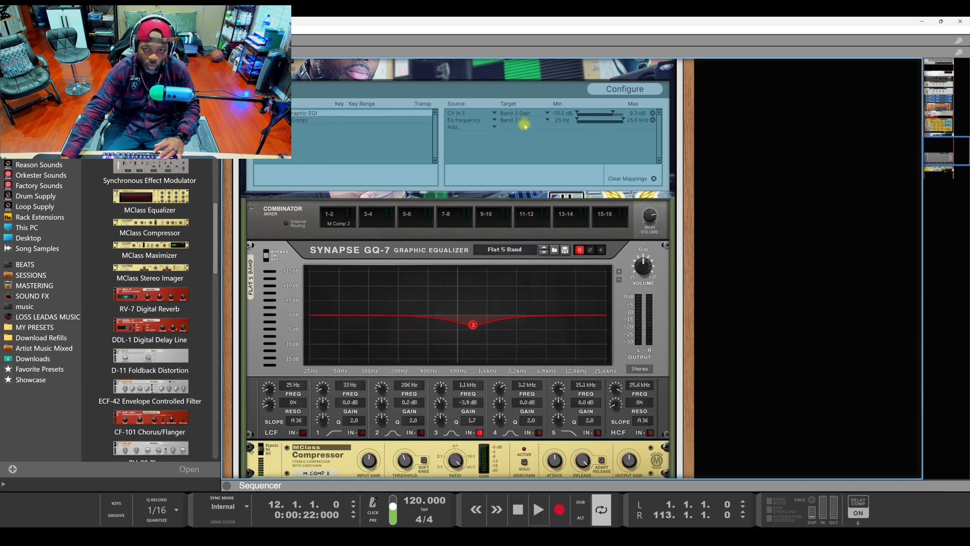
pyautogui.scroll(3, 522, 124)
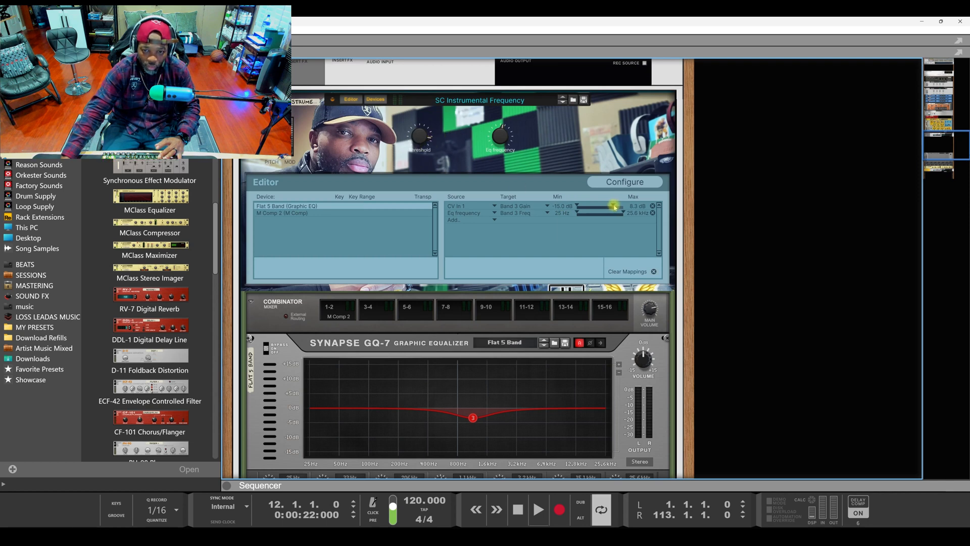
pyautogui.scroll(-1, 619, 204)
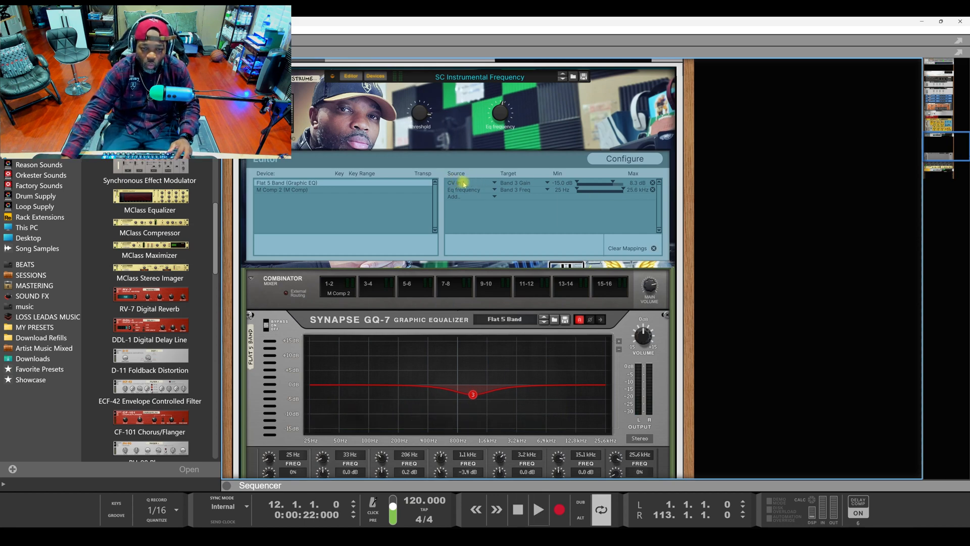
# Examine the gain reduction cable into the Combinator's CV1 input and the equalizer's band gain inputs on the rack rear, and return to the front
pyautogui.press('Tab')
pyautogui.scroll(-2, 465, 357)
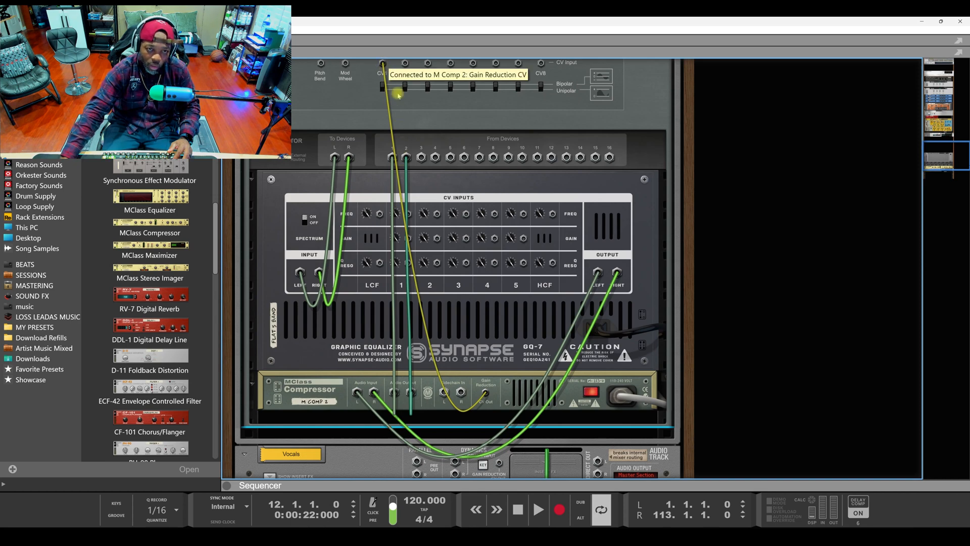
pyautogui.scroll(2, 398, 96)
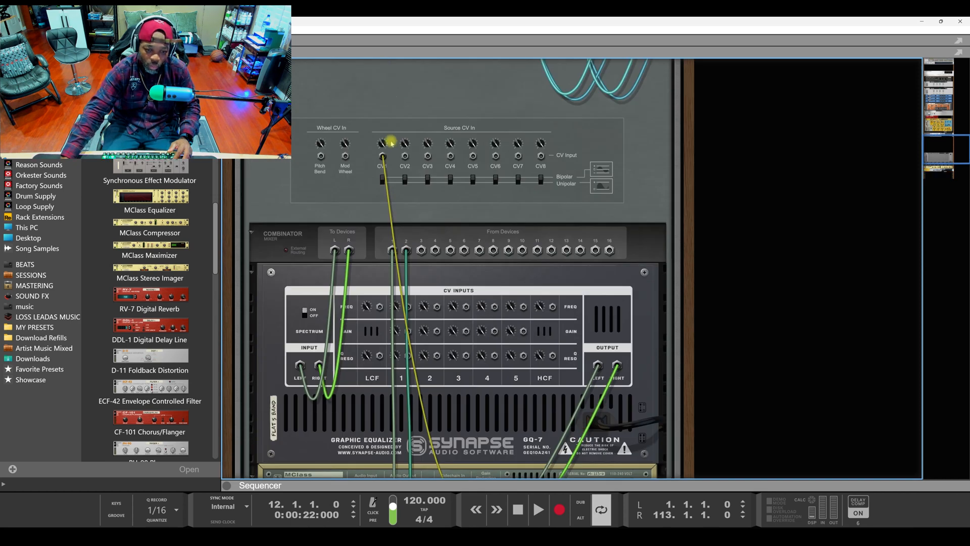
pyautogui.scroll(-1, 392, 144)
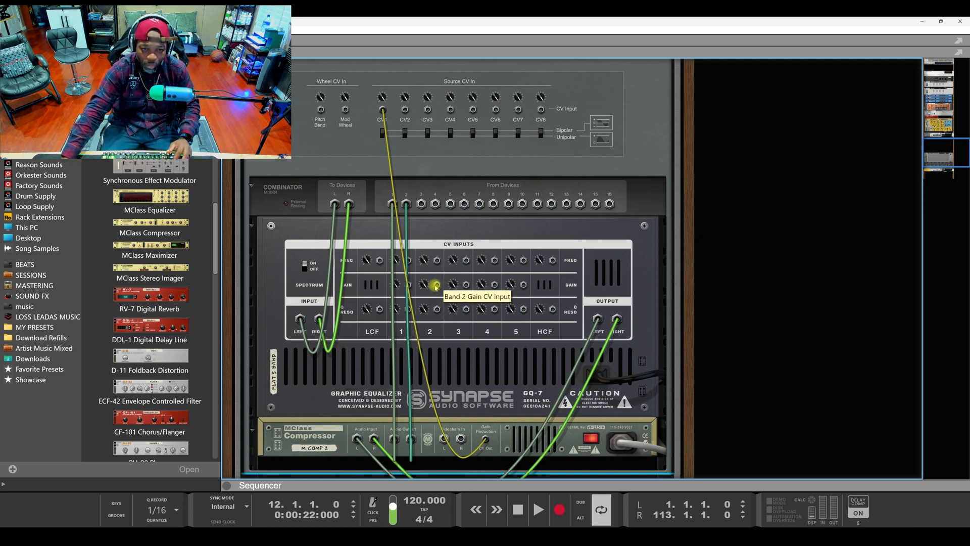
pyautogui.press('Tab')
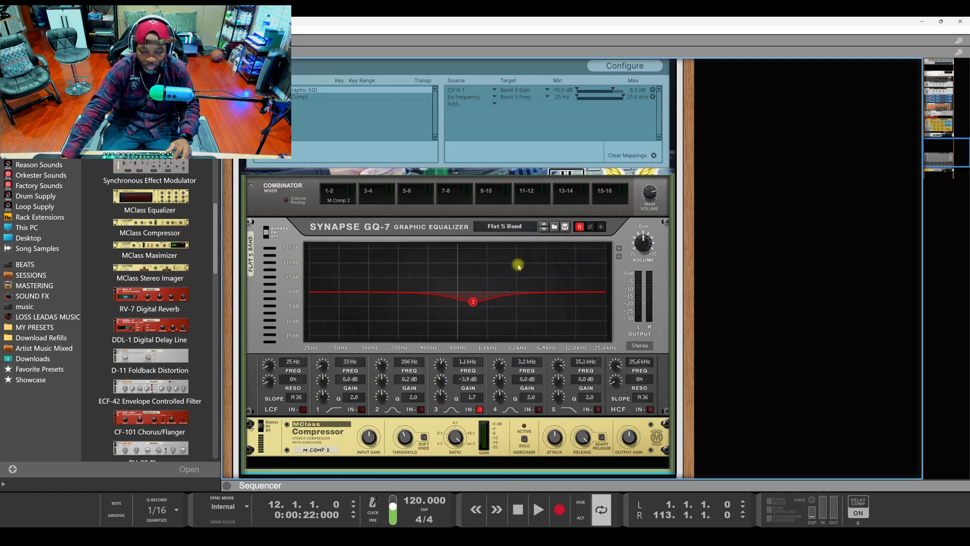
# Play the song, set the maximum of the CV In 1 to Band 3 Gain mapping to -10.1 dB, and stop playback
pyautogui.press('space')
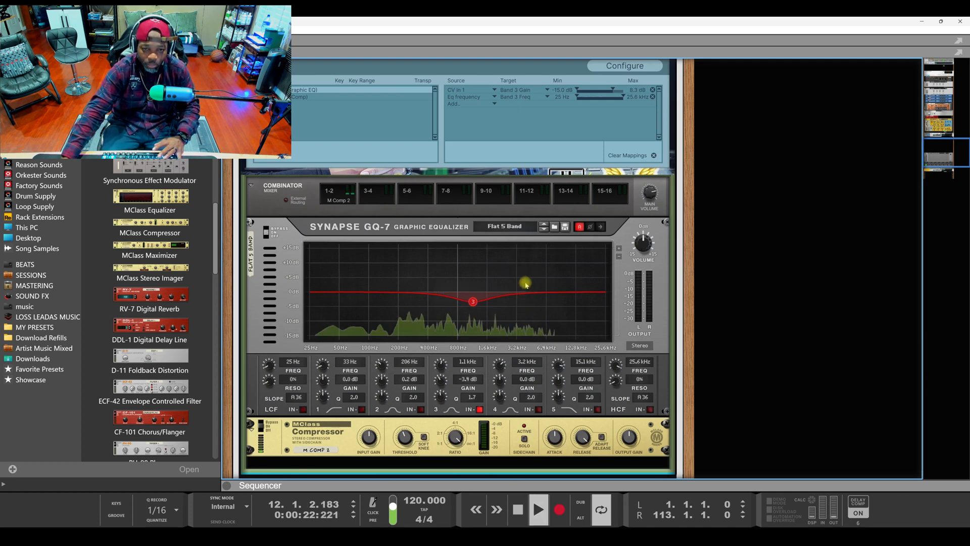
pyautogui.moveTo(614, 90); pyautogui.dragTo(585, 93)
pyautogui.press('space')
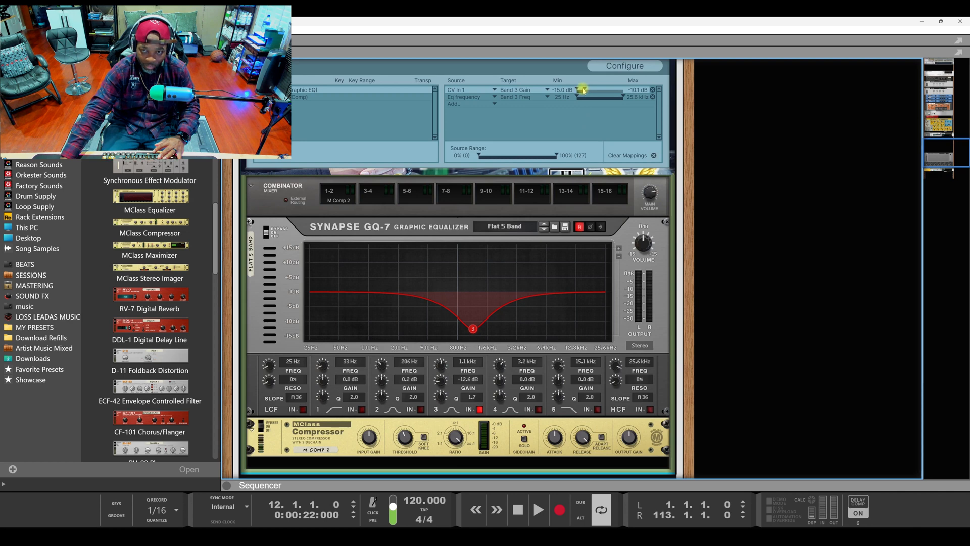
# During playback, raise the Band 3 Gain mapping's maximum to 5.6 dB and readjust the MClass Compressor's threshold
pyautogui.press('space')
pyautogui.moveTo(584, 89); pyautogui.dragTo(643, 91)
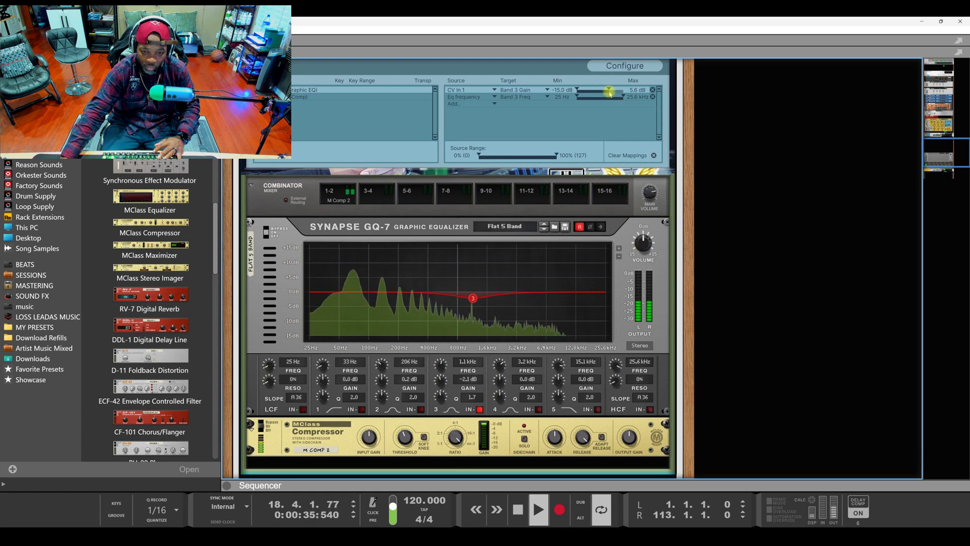
pyautogui.click(407, 435)
pyautogui.moveTo(408, 420); pyautogui.dragTo(406, 464)
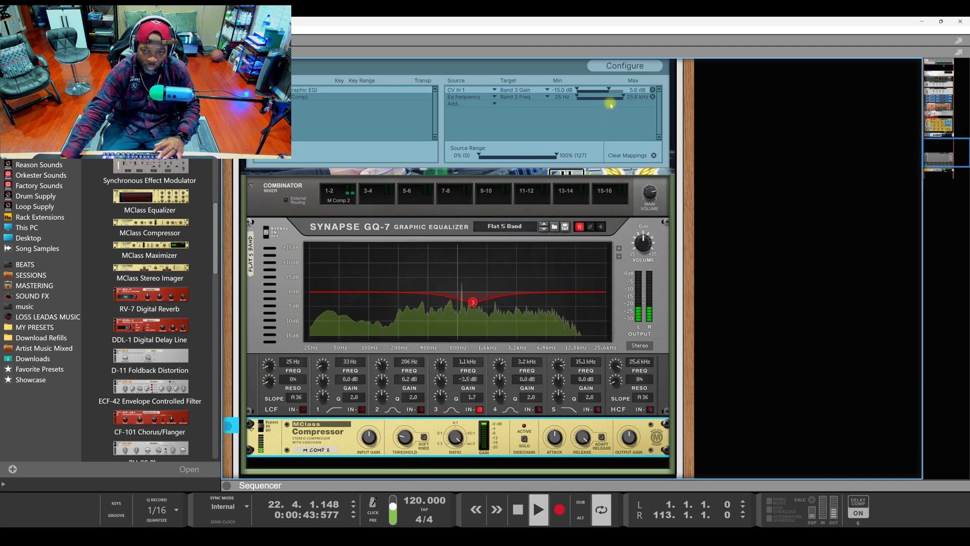
# Try 15.0 dB as the Band 3 Gain maximum, reduce it to 3.0 dB, and set the compressor's threshold to -25.2 dB
pyautogui.click(607, 90)
pyautogui.moveTo(607, 90)
pyautogui.mouseDown()
pyautogui.moveTo(589, 90)
pyautogui.moveTo(620, 92)
pyautogui.mouseUp()
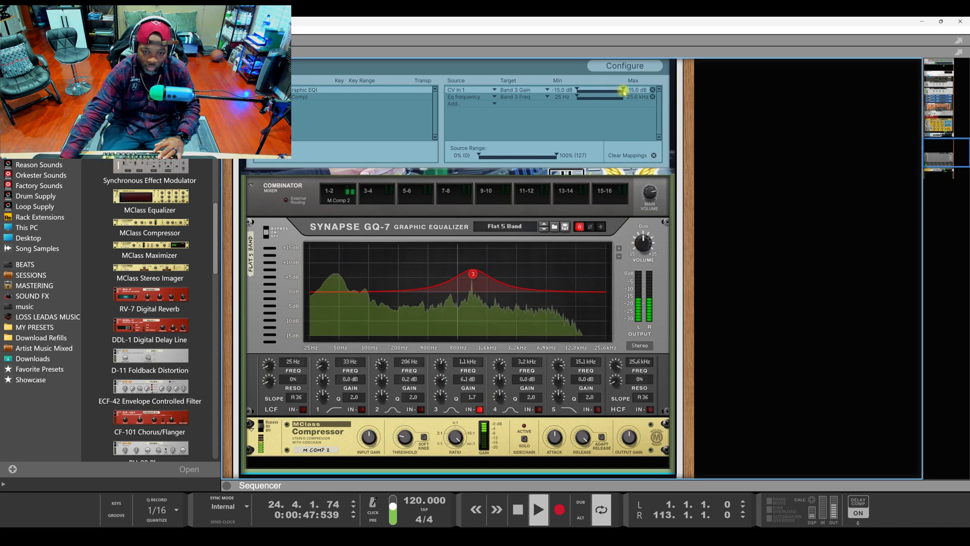
pyautogui.moveTo(621, 93); pyautogui.dragTo(616, 95)
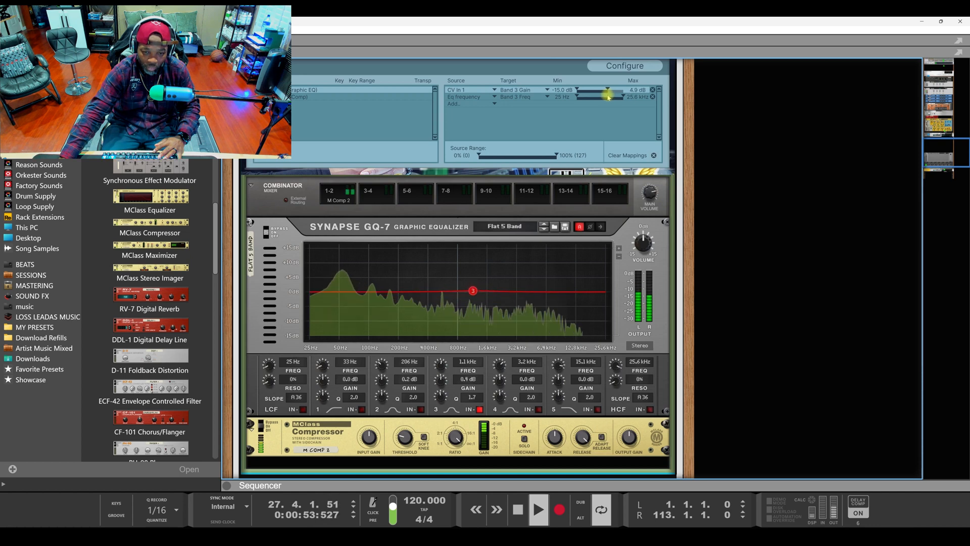
pyautogui.moveTo(608, 96); pyautogui.dragTo(604, 95)
pyautogui.click(404, 422)
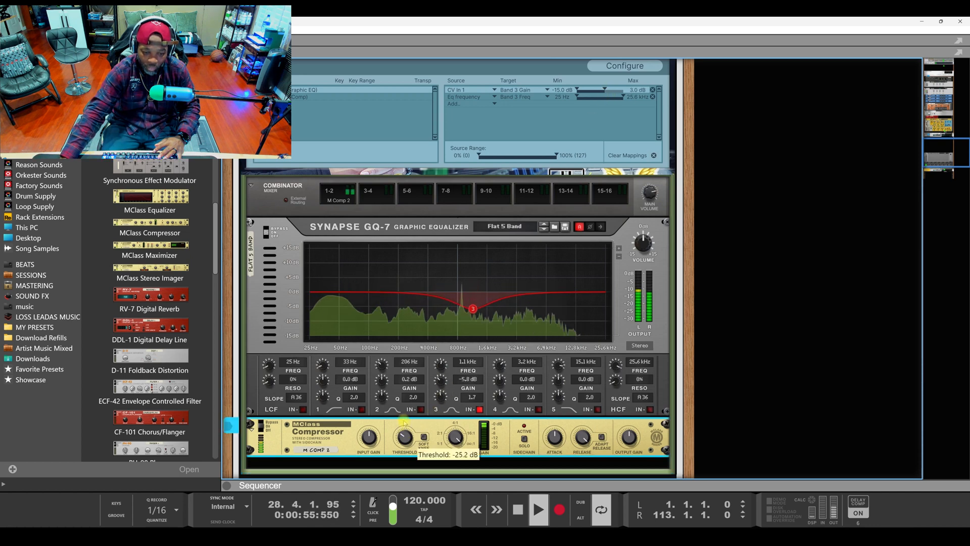
# Restart playback, try a -14.2 dB threshold on the MClass Compressor, and lower it to about -18 dB
pyautogui.moveTo(401, 412); pyautogui.dragTo(399, 371)
pyautogui.press('space')
pyautogui.press('space')
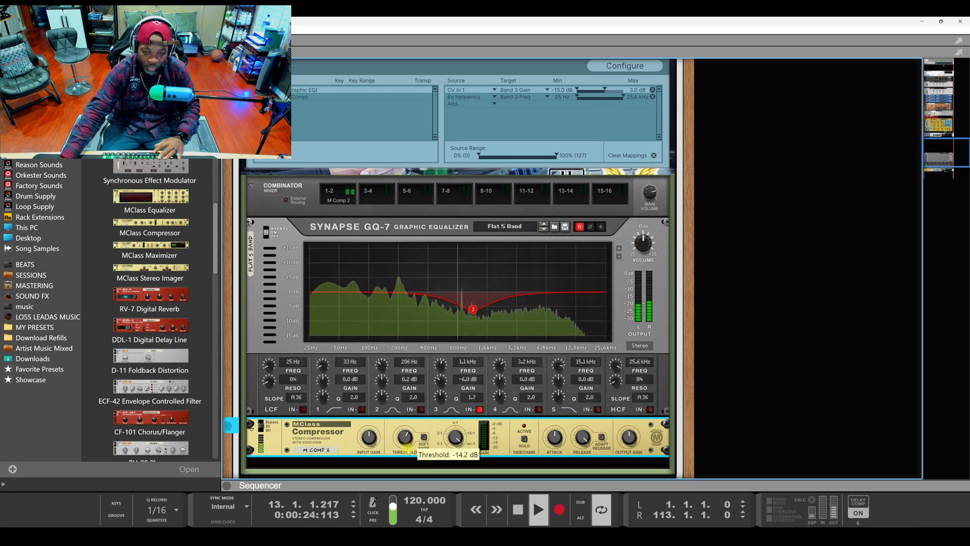
pyautogui.moveTo(408, 448); pyautogui.dragTo(409, 457)
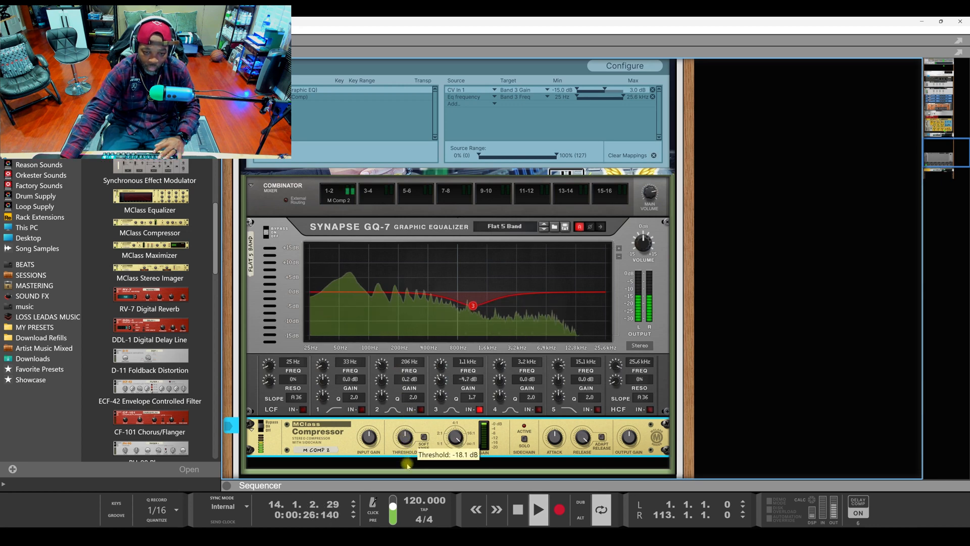
pyautogui.moveTo(407, 467); pyautogui.dragTo(409, 474)
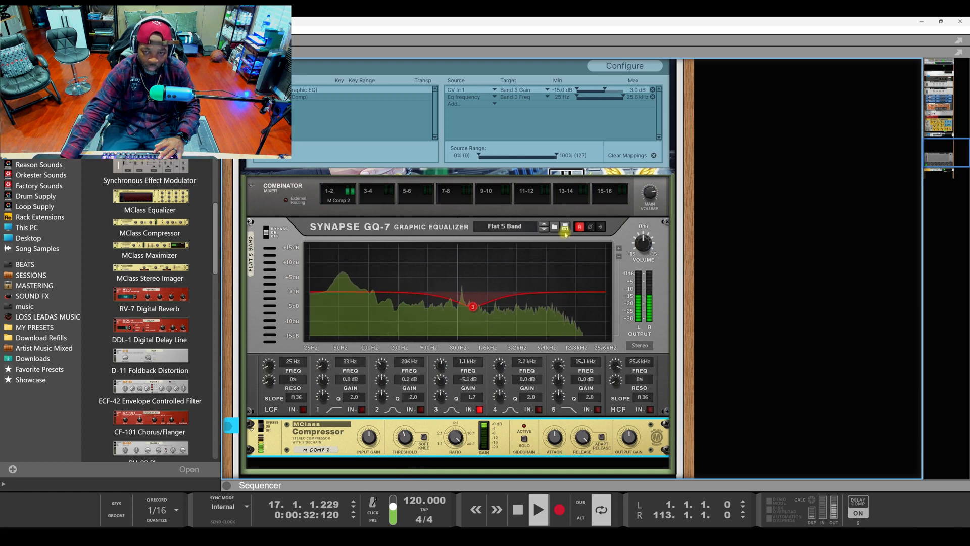
# During playback, try 10.9 dB and 8.6 dB as the Band 3 Gain maximum, reduce it to 5.2 dB, and stop playback
pyautogui.moveTo(605, 90); pyautogui.dragTo(614, 90)
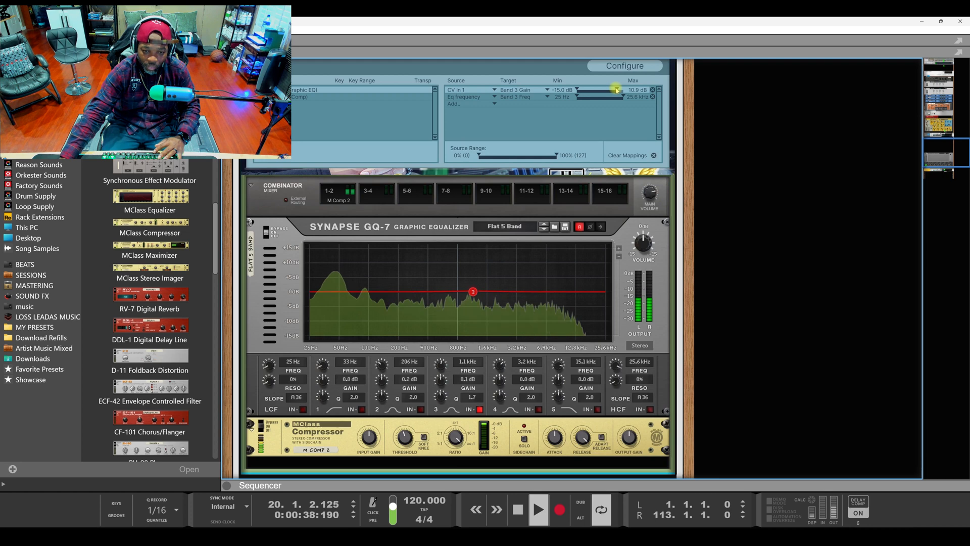
pyautogui.moveTo(616, 90); pyautogui.dragTo(616, 90)
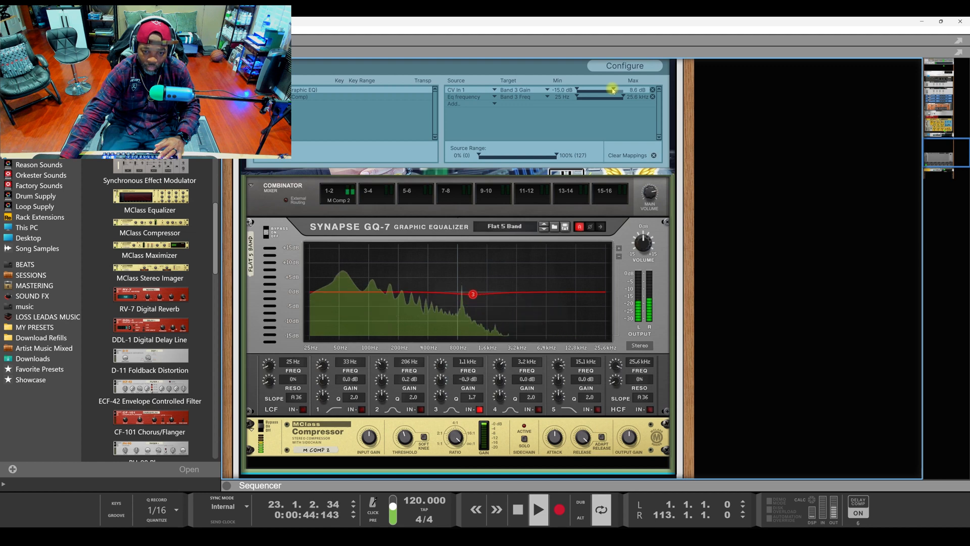
pyautogui.moveTo(612, 90); pyautogui.dragTo(610, 90)
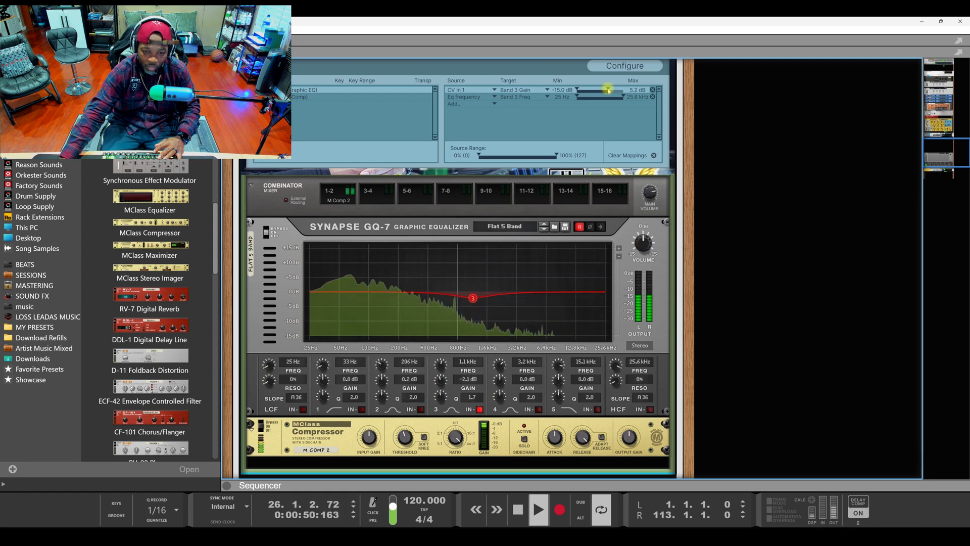
pyautogui.moveTo(608, 90); pyautogui.dragTo(609, 90)
pyautogui.press('space')
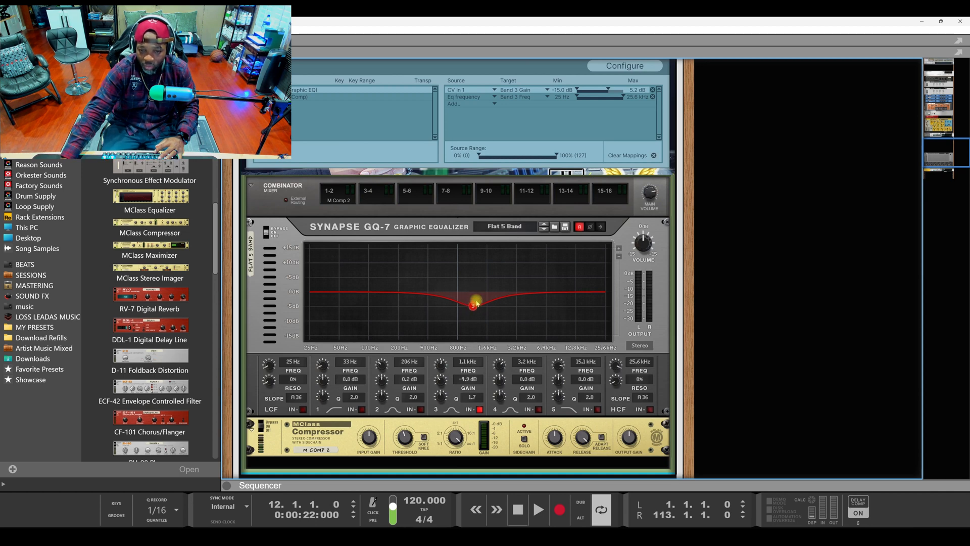
# Move equalizer band 3 to 1.2 kHz after trying band 4 at 3.2 kHz with -1.6 dB gain, leaving band 4 off
pyautogui.moveTo(475, 308); pyautogui.dragTo(480, 304)
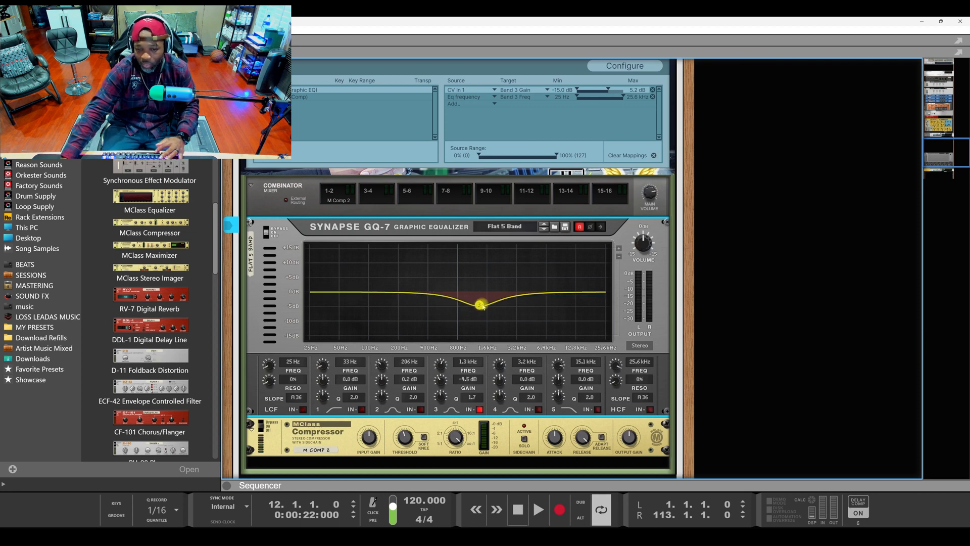
pyautogui.click(538, 410)
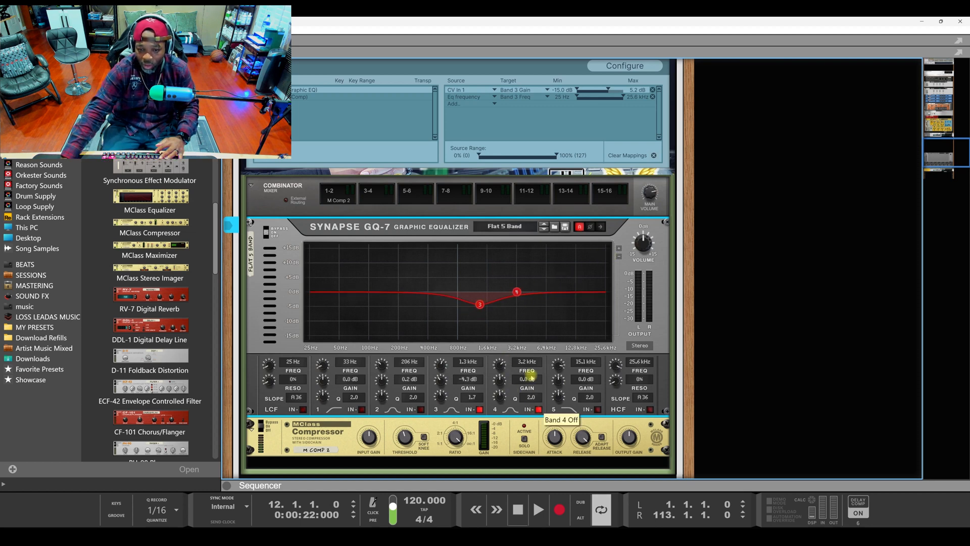
pyautogui.moveTo(517, 293); pyautogui.dragTo(482, 299)
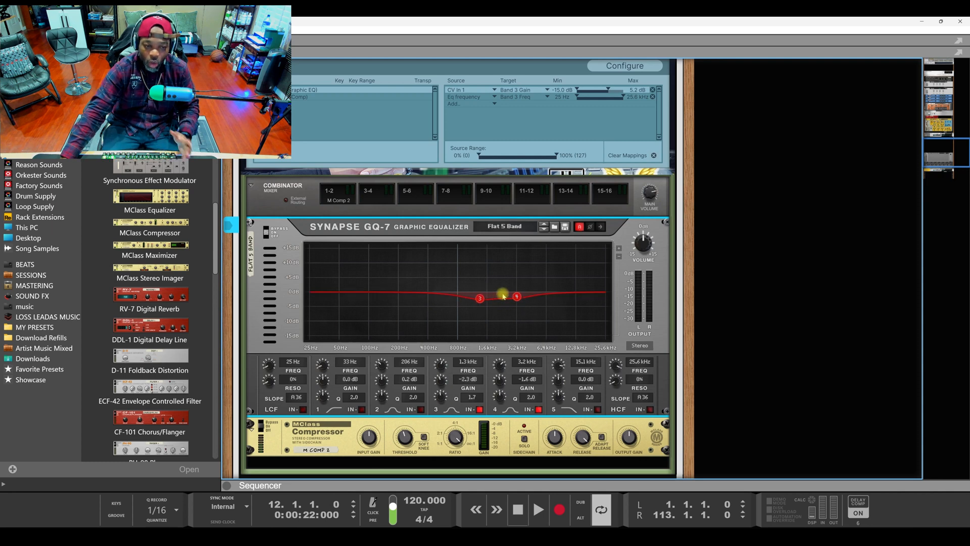
pyautogui.moveTo(480, 298); pyautogui.dragTo(481, 300)
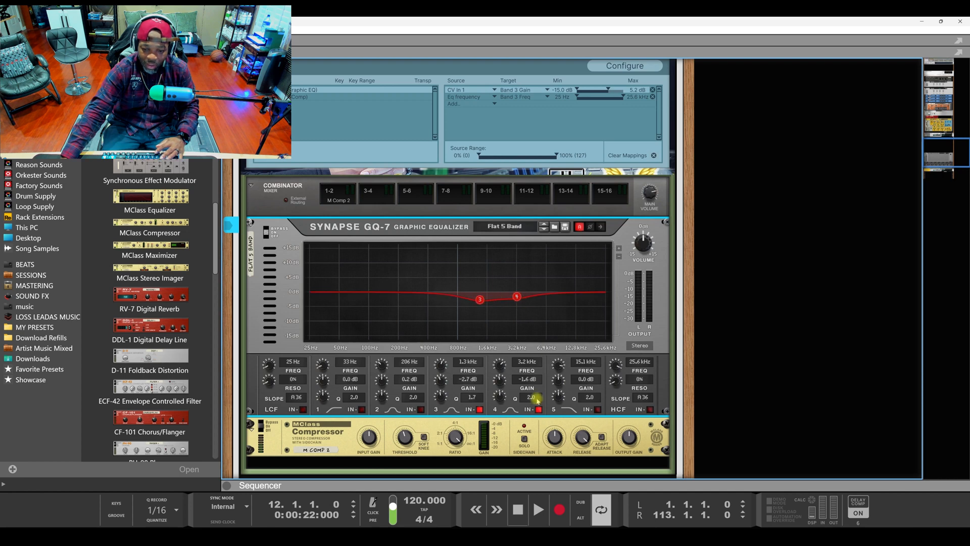
pyautogui.moveTo(480, 299); pyautogui.dragTo(477, 301)
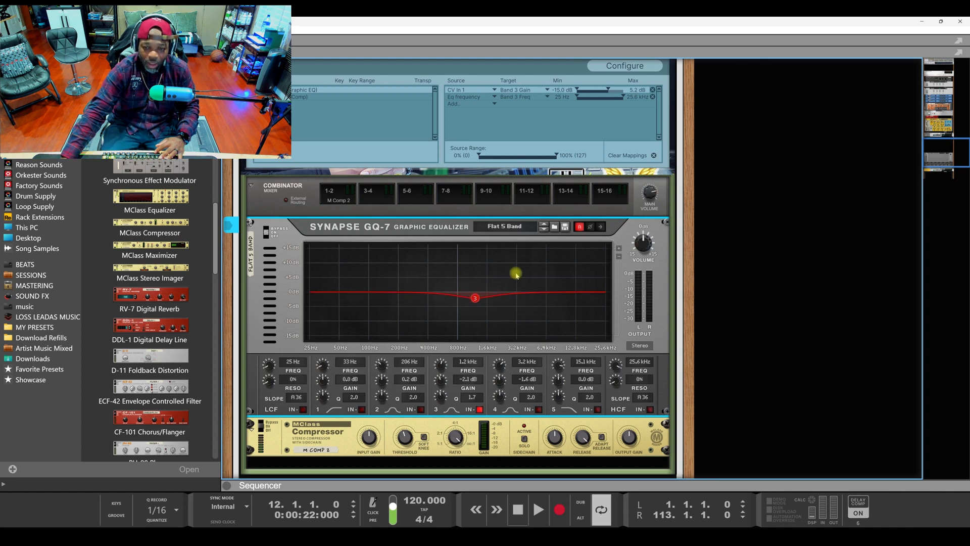
# Play the song and compare the sound with the SC Instrumental Frequency Combinator active and bypassed
pyautogui.press('space')
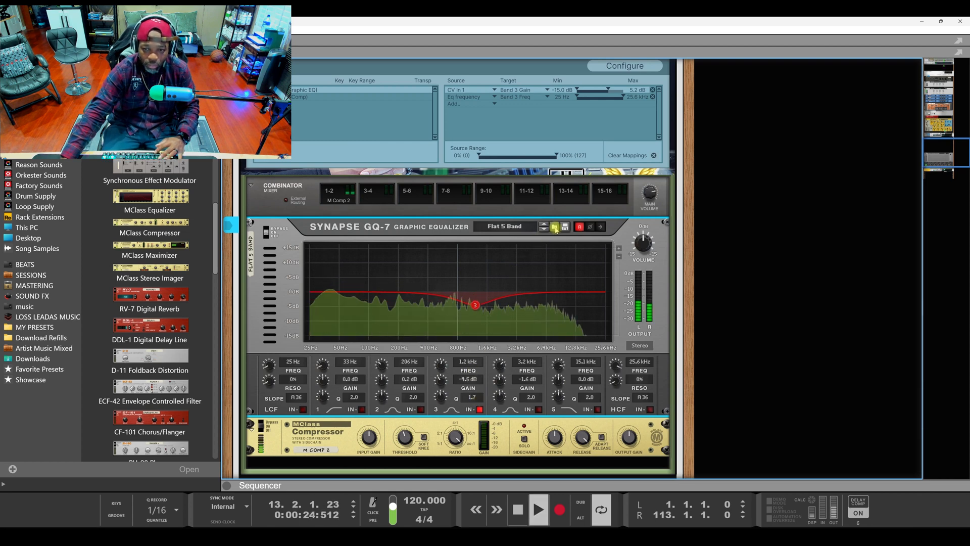
pyautogui.scroll(8, 324, 210)
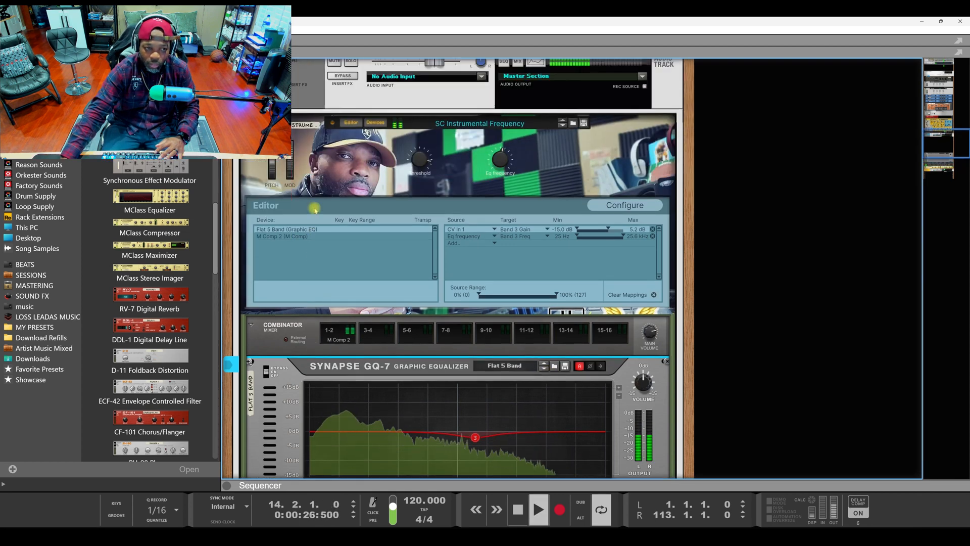
pyautogui.click(262, 167)
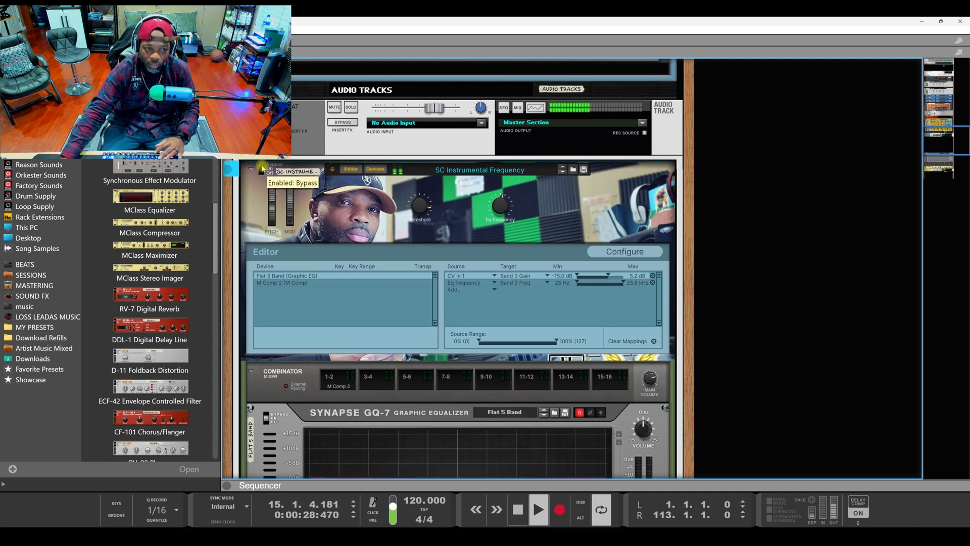
pyautogui.press('space')
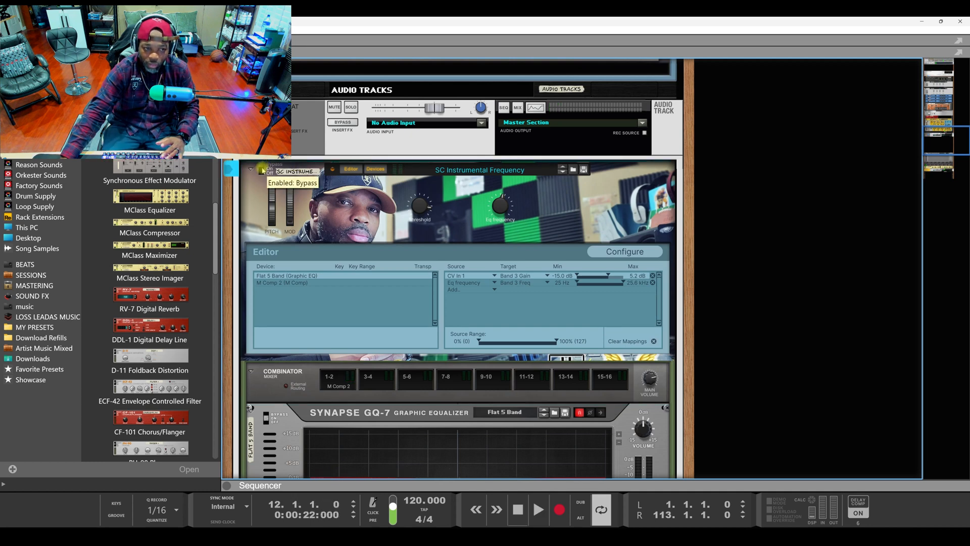
pyautogui.press('space')
# Reduce the Band 3 Gain mapping's maximum to 3.0 dB and slightly readjust the compressor's threshold
pyautogui.scroll(-2, 263, 170)
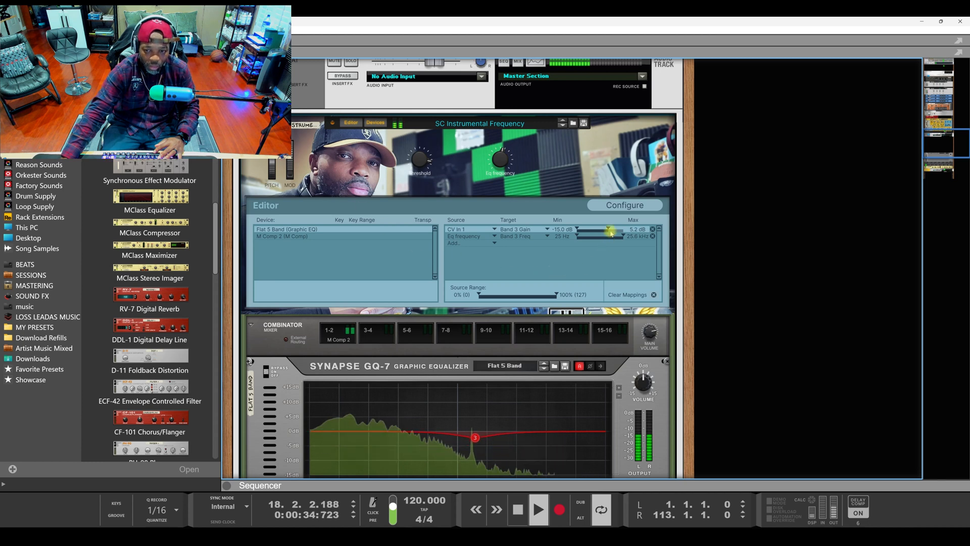
pyautogui.moveTo(609, 230); pyautogui.dragTo(606, 230)
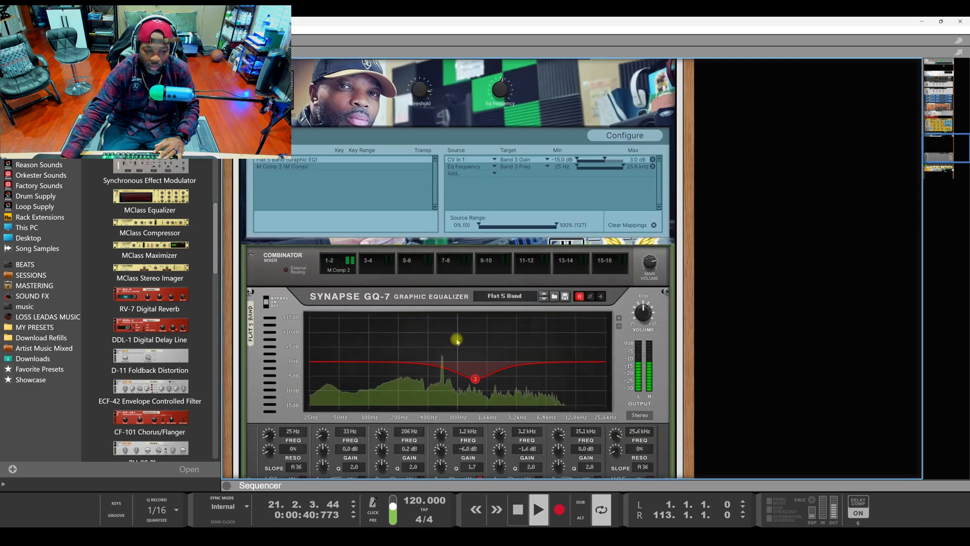
pyautogui.scroll(-5, 405, 439)
pyautogui.moveTo(406, 439); pyautogui.dragTo(405, 436)
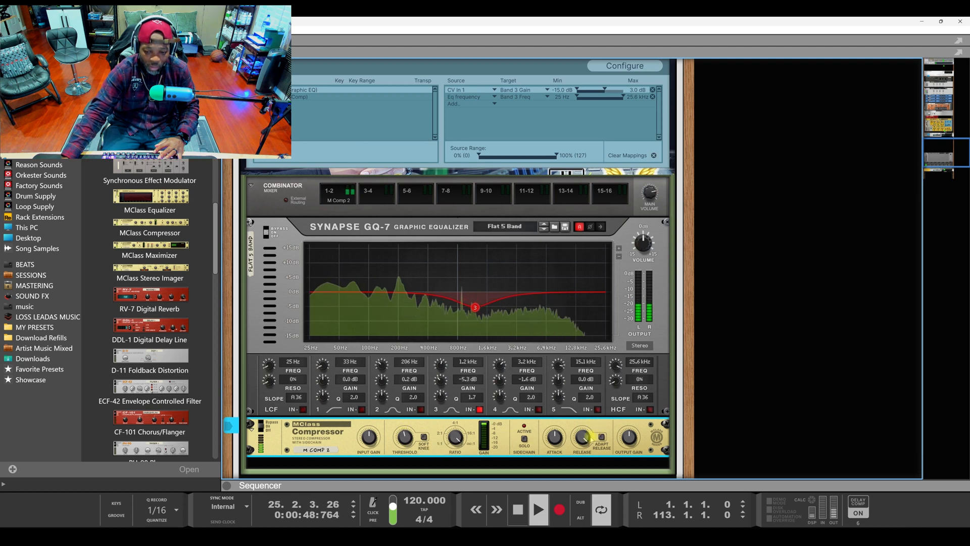
# Set the compressor's release to 600 ms, try a 1 ms attack, and raise the attack to 20 ms
pyautogui.moveTo(585, 440); pyautogui.dragTo(585, 344)
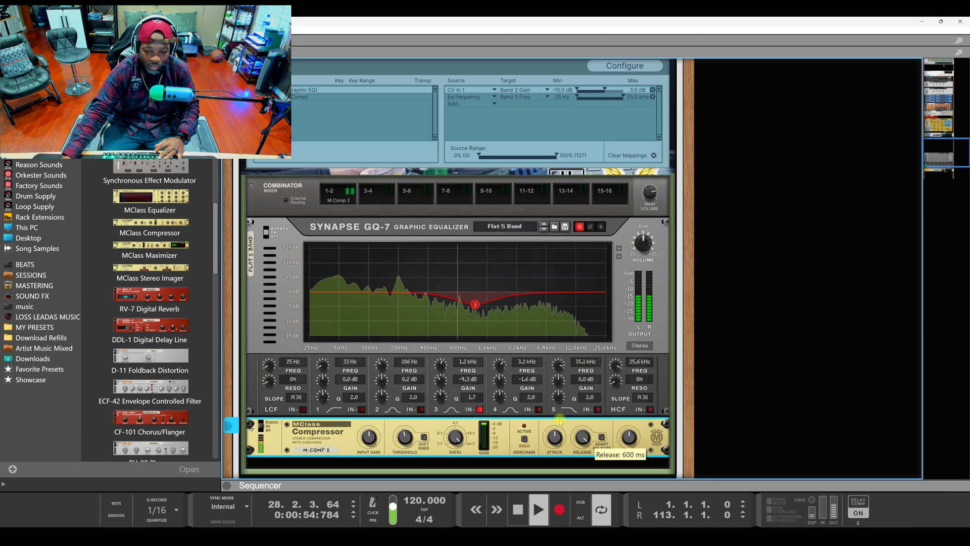
pyautogui.moveTo(555, 433); pyautogui.dragTo(570, 526)
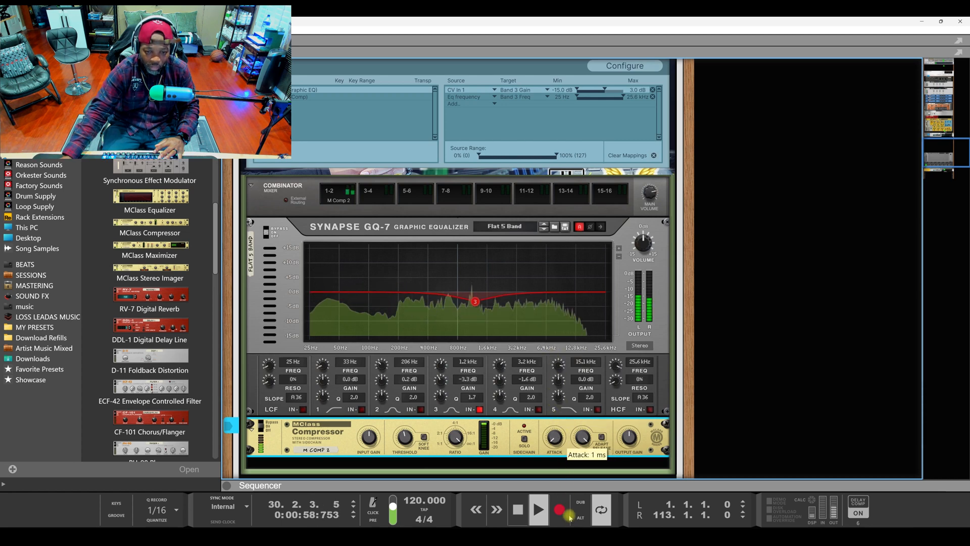
pyautogui.moveTo(568, 507); pyautogui.dragTo(563, 475)
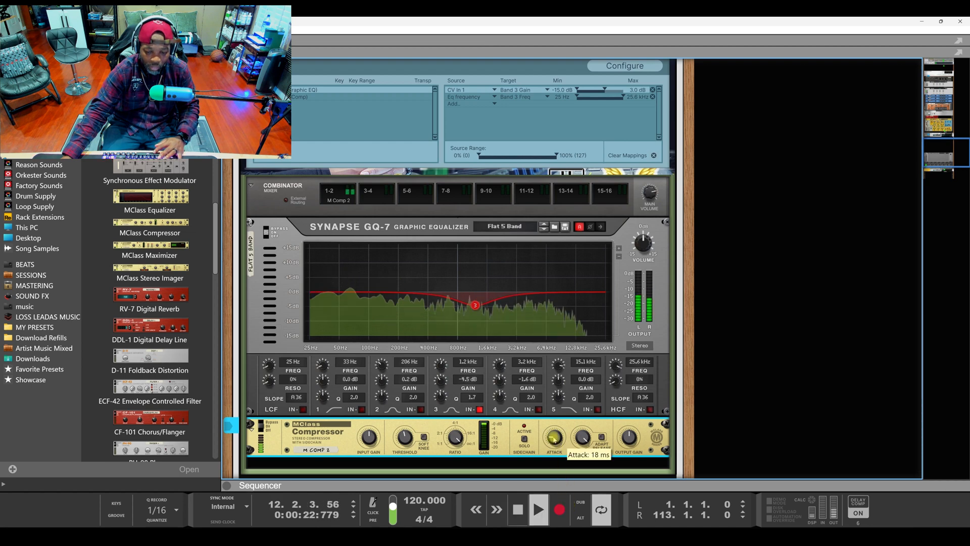
pyautogui.moveTo(554, 440); pyautogui.dragTo(554, 438)
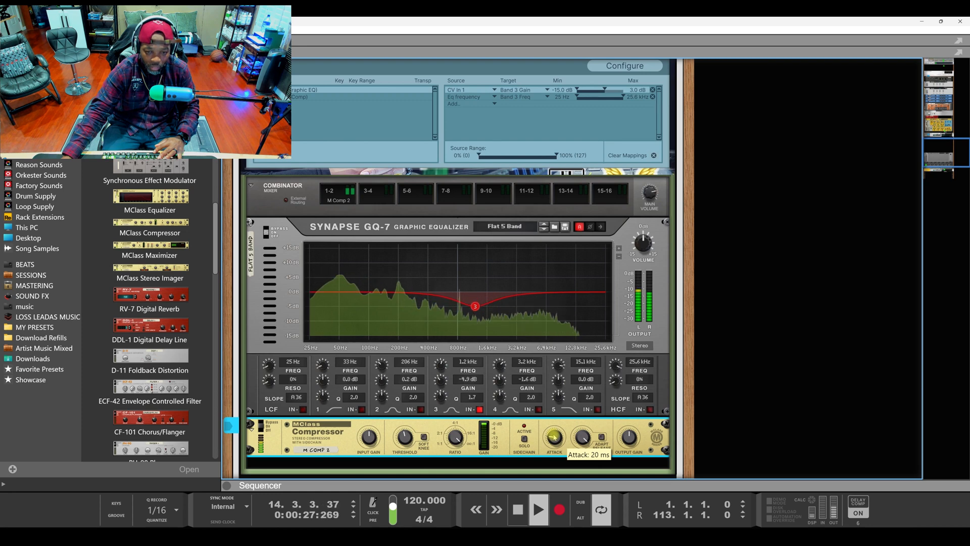
# Try a -13.0 dB compressor threshold, set the Band 3 Gain mapping's maximum to 7.9 dB, and lower the threshold again
pyautogui.moveTo(410, 438)
pyautogui.moveTo(411, 435); pyautogui.dragTo(412, 406)
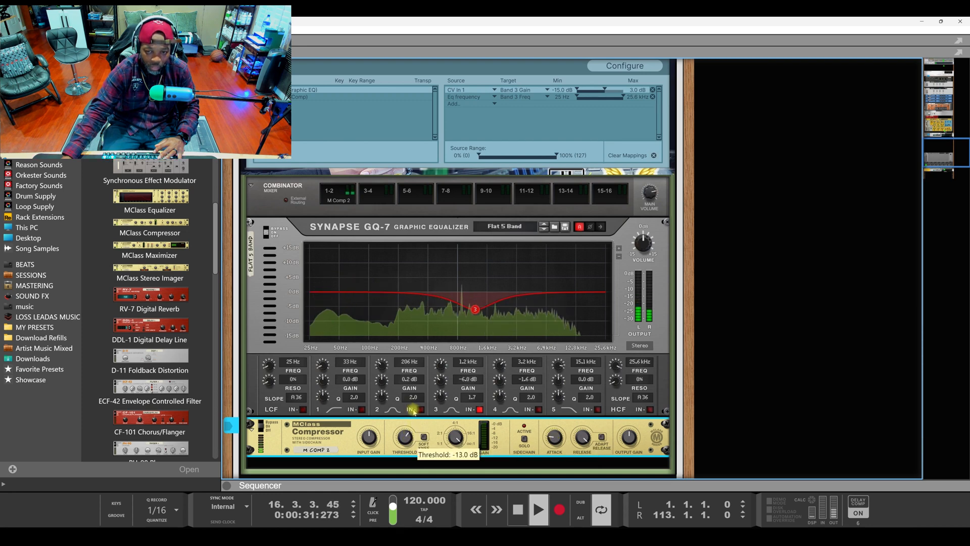
pyautogui.moveTo(604, 90)
pyautogui.mouseDown()
pyautogui.moveTo(583, 91)
pyautogui.moveTo(614, 91)
pyautogui.mouseUp()
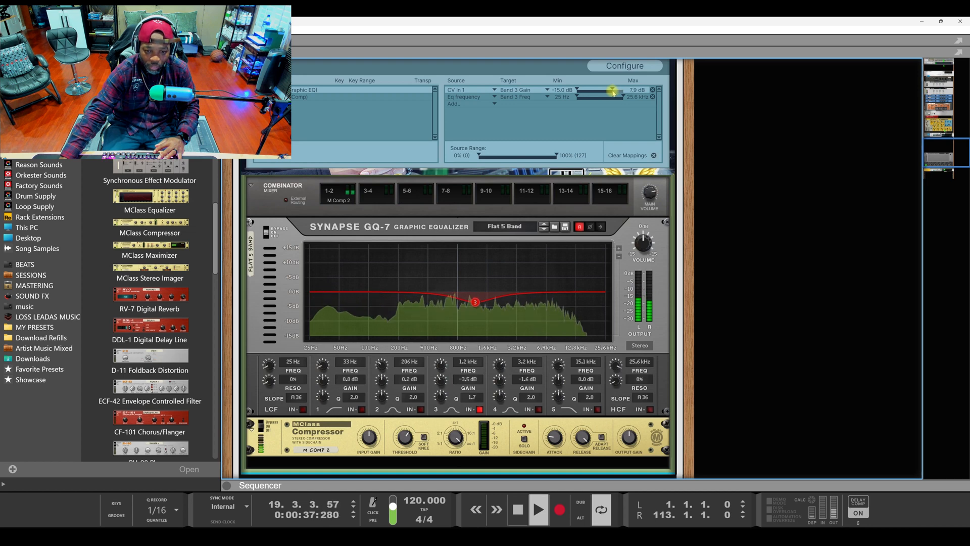
pyautogui.moveTo(411, 434); pyautogui.dragTo(409, 465)
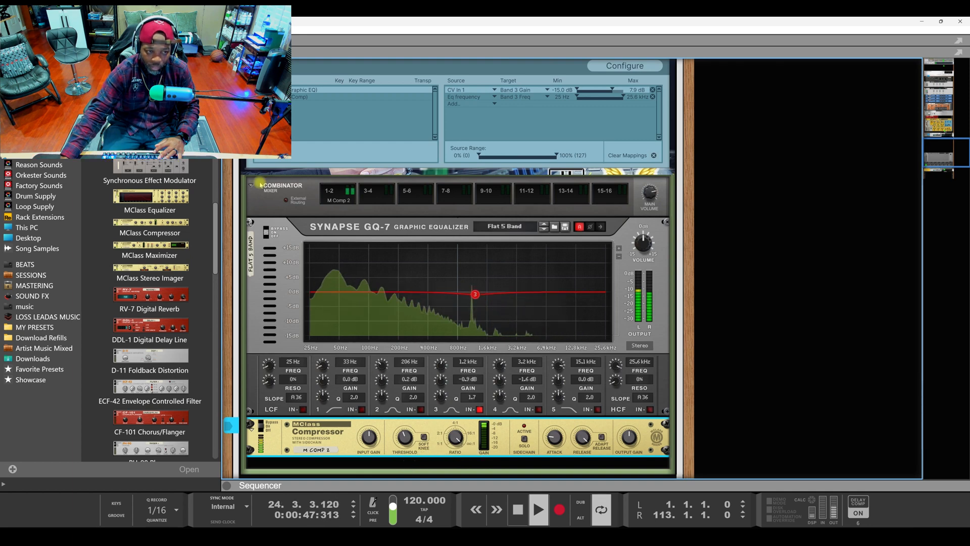
# Compare the playing song with the Combinator active and bypassed, stop playback, and return to the equalizer
pyautogui.scroll(4, 278, 254)
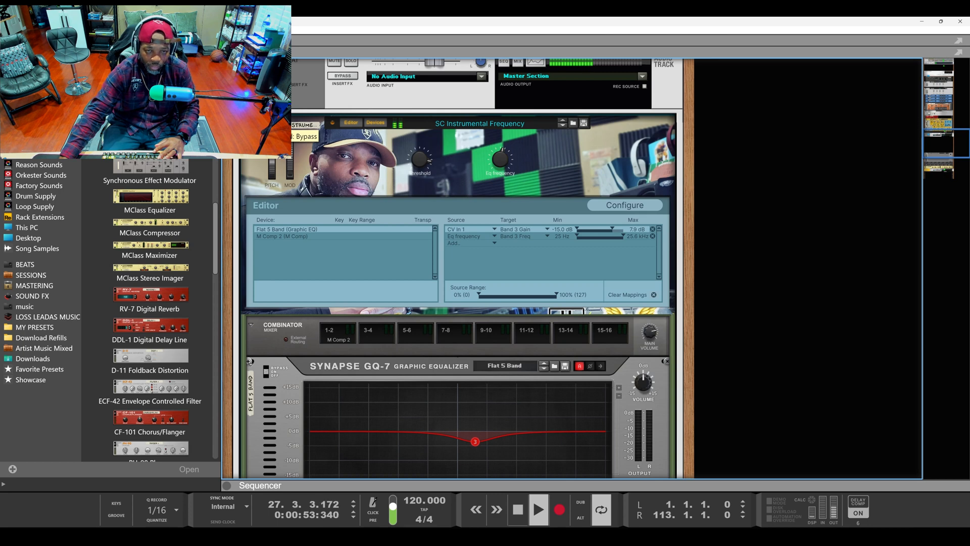
pyautogui.press('space')
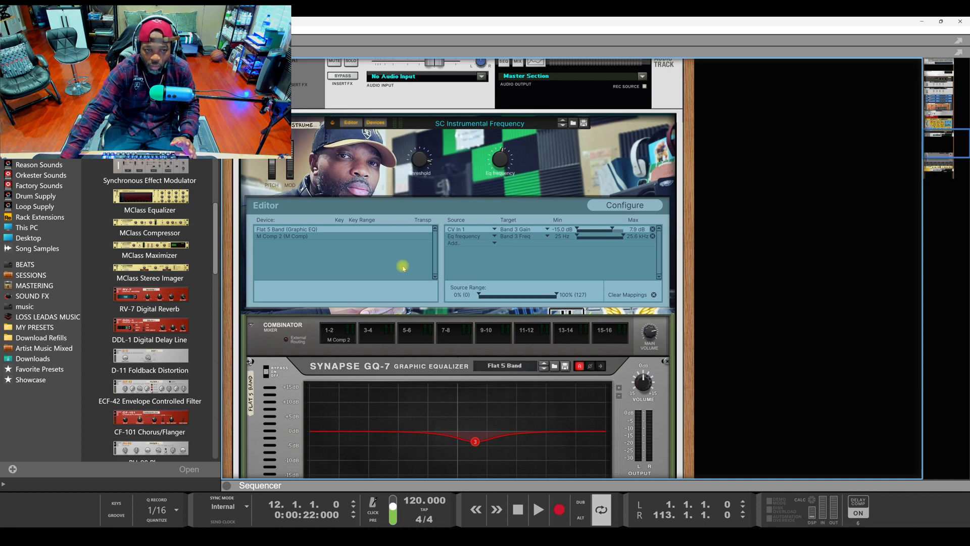
pyautogui.scroll(-3, 480, 371)
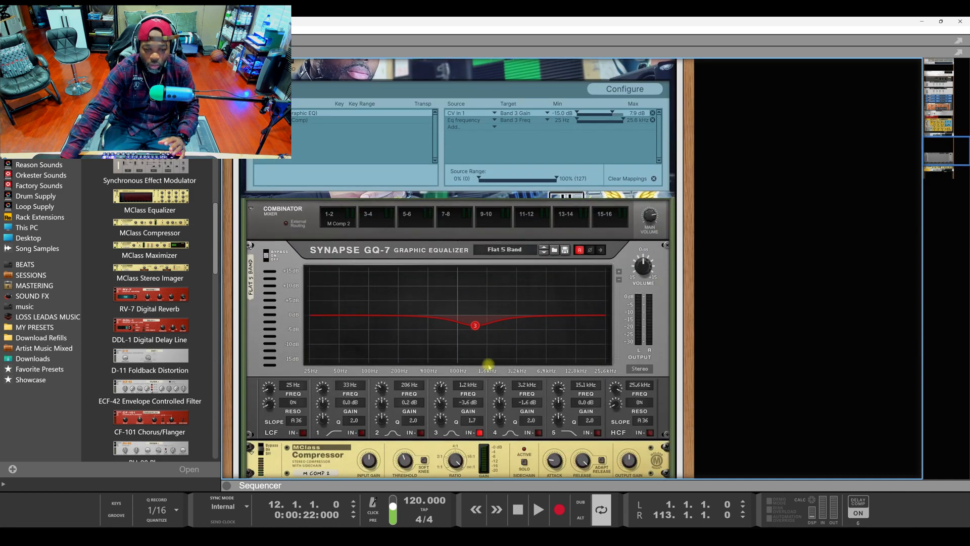